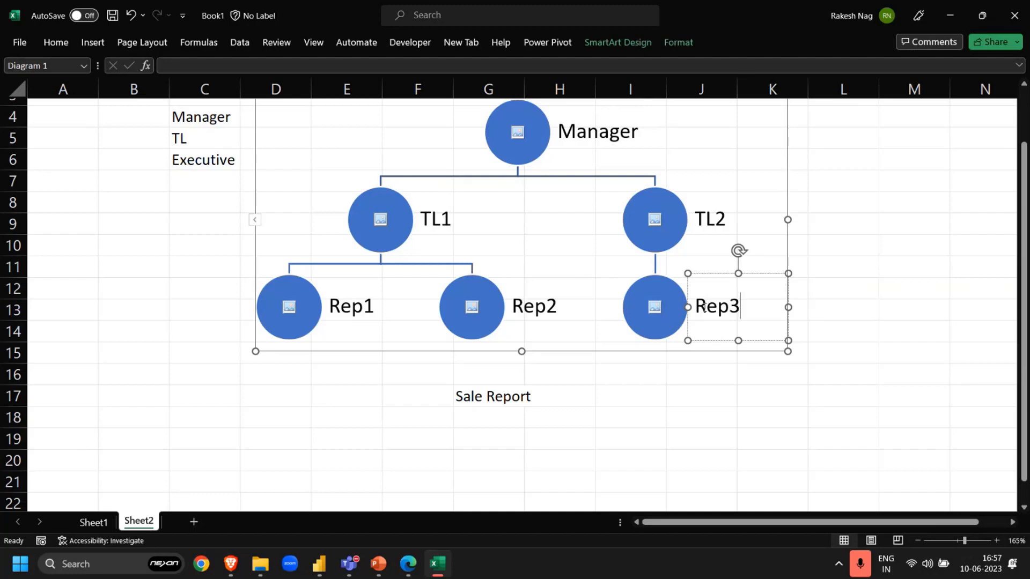
left_click(882, 349)
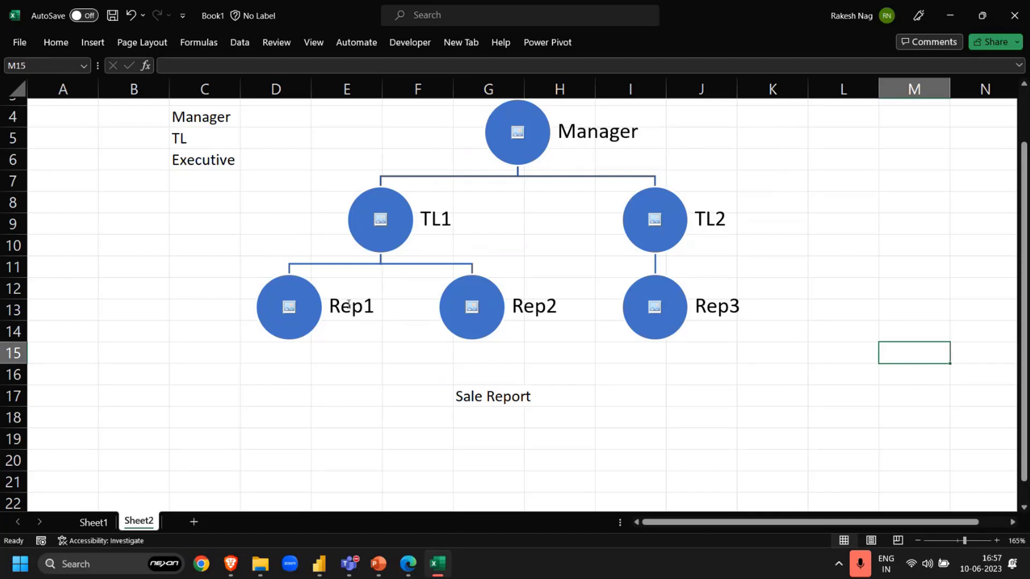
left_click(484, 402)
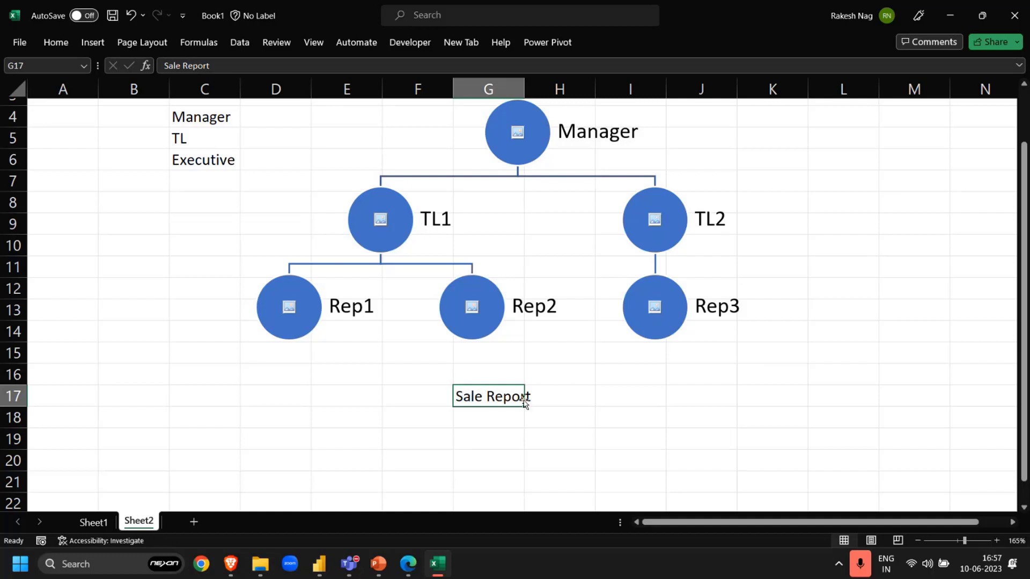
left_click(619, 404)
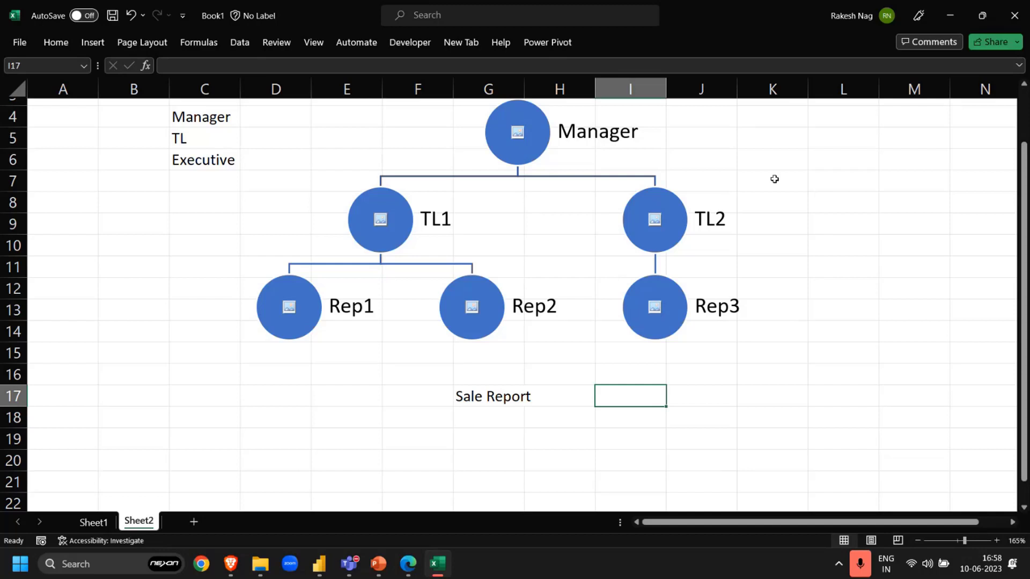
left_click(493, 396)
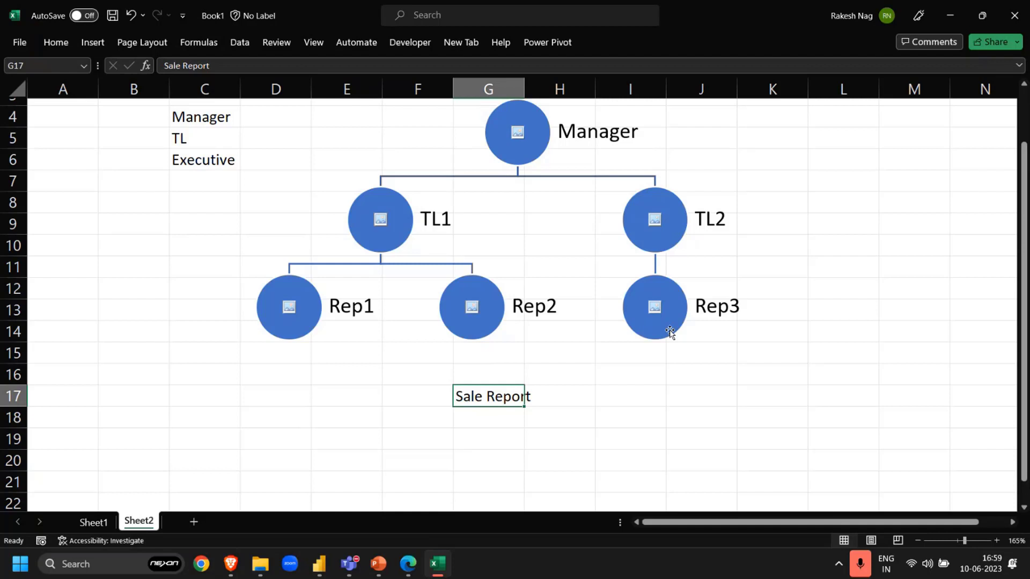
left_click(680, 388)
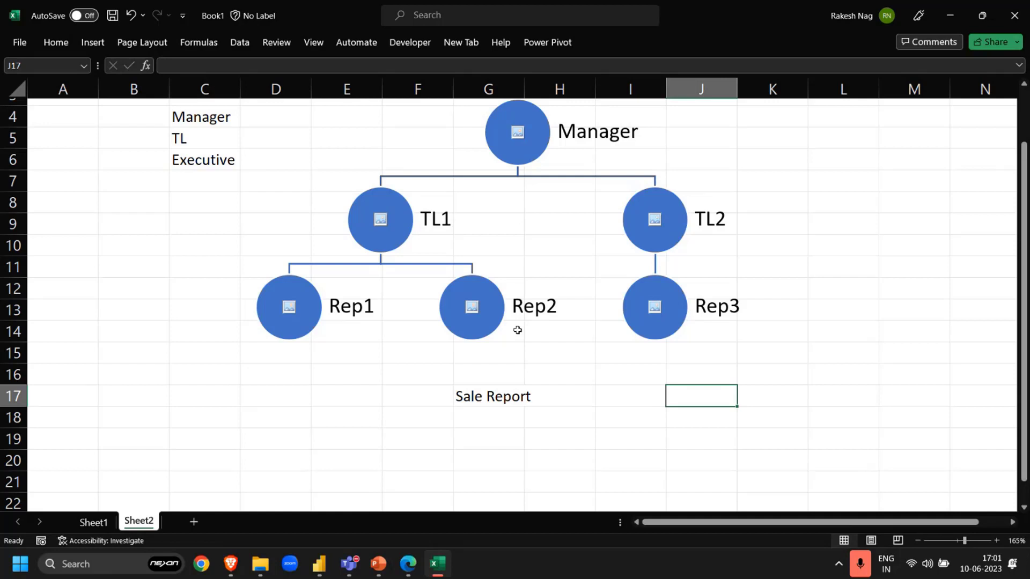
left_click(281, 432)
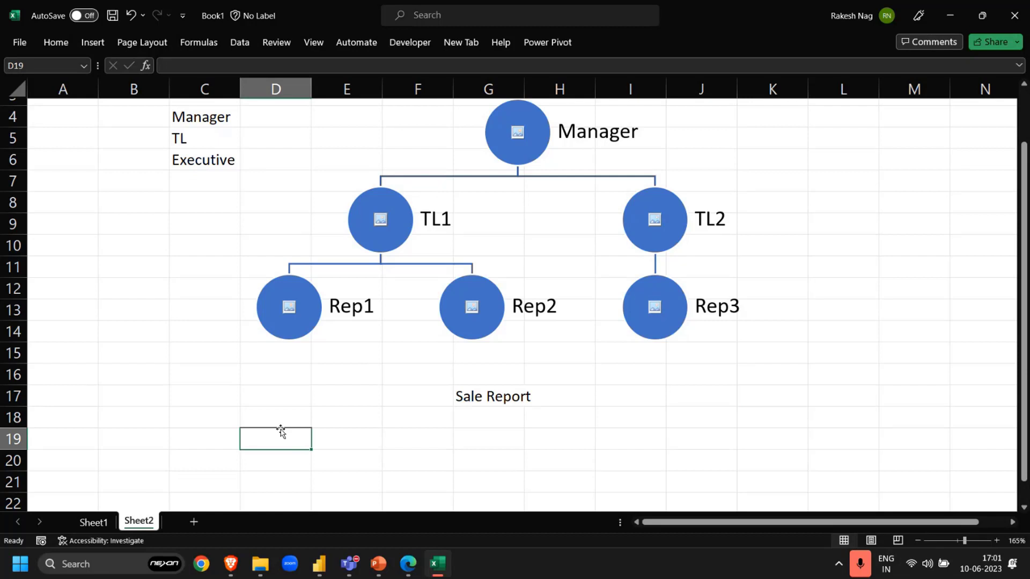
- Switch to the Hierarchy based security logic report in Power BI Desktop, move the username card to the page's top edge and widen it across the page
left_click(319, 565)
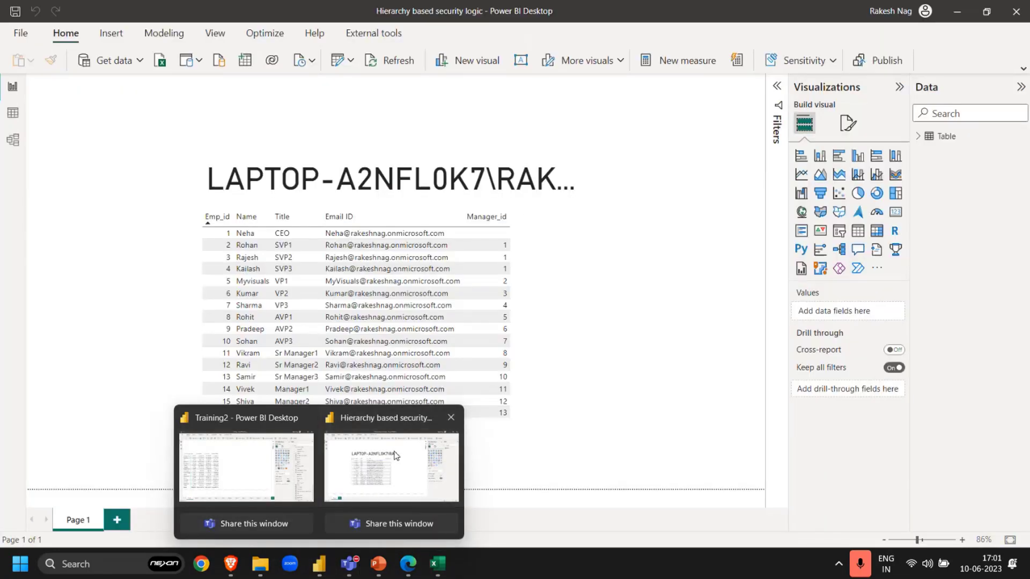
left_click(394, 458)
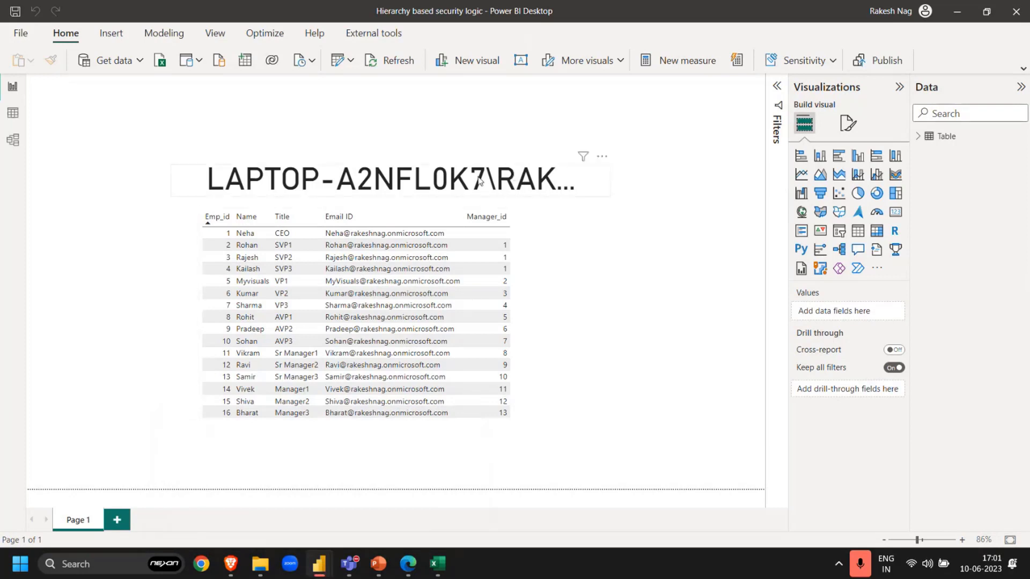
left_click(451, 184)
left_click_drag(452, 184, 308, 120)
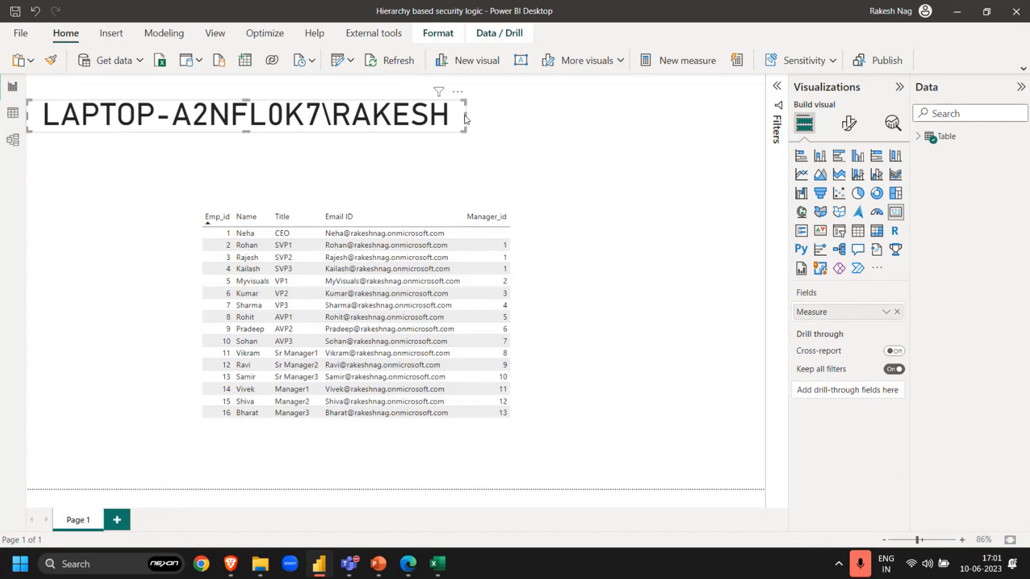
left_click_drag(466, 114, 758, 114)
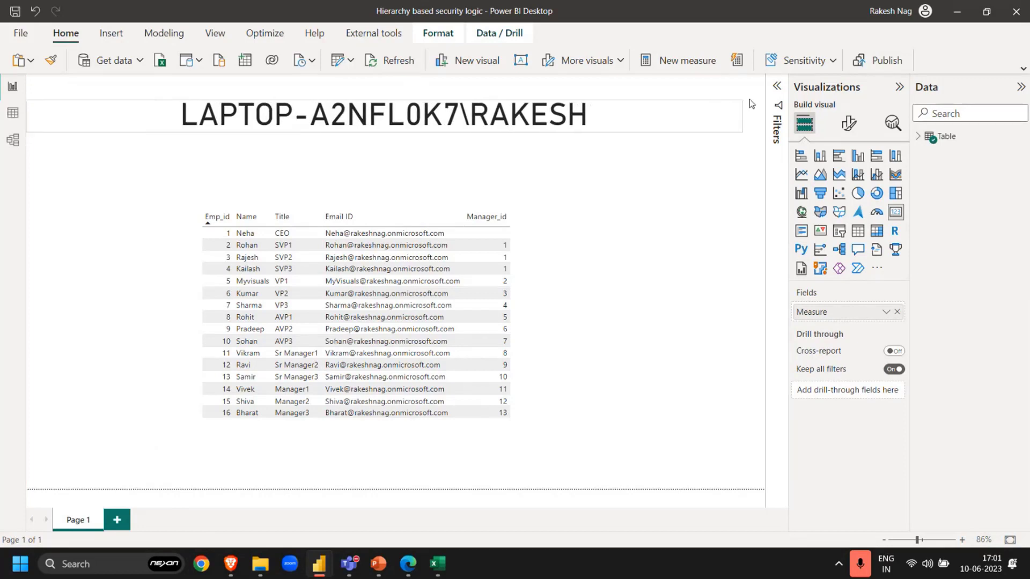
- Enlarge the employee table visual in both directions so it fills most of the page below the card
left_click(521, 239)
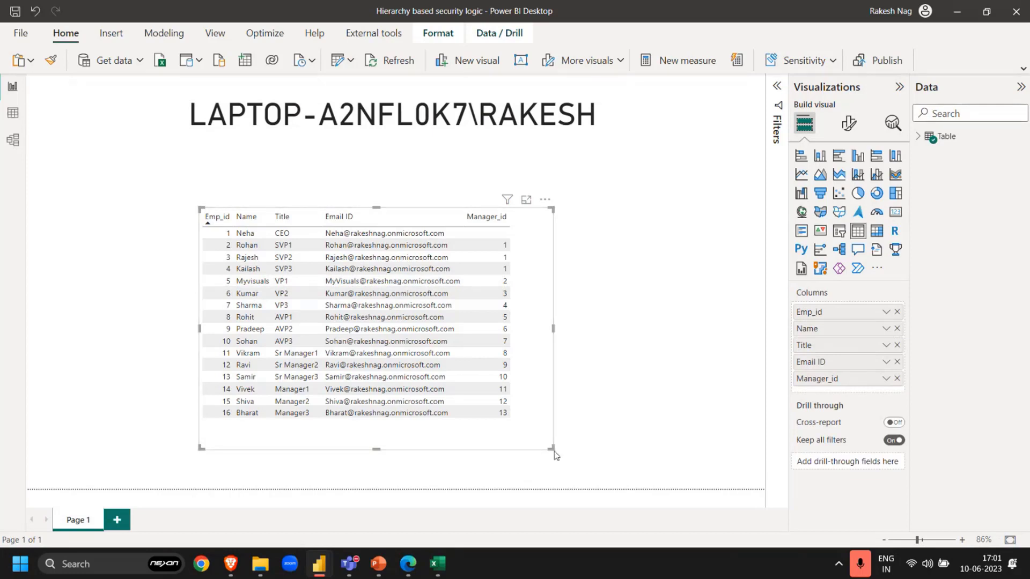
left_click_drag(552, 452, 636, 488)
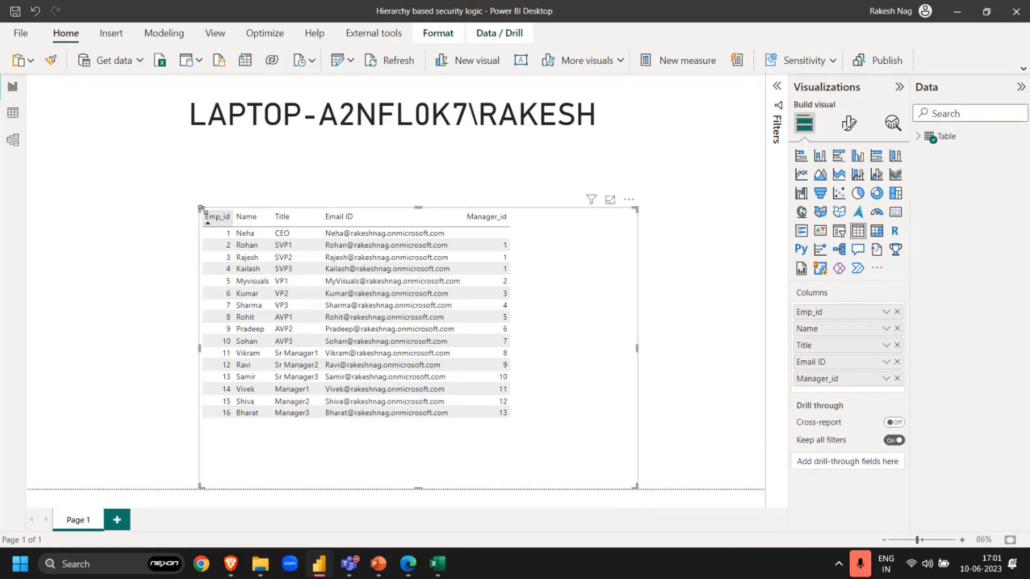
left_click_drag(200, 209, 144, 152)
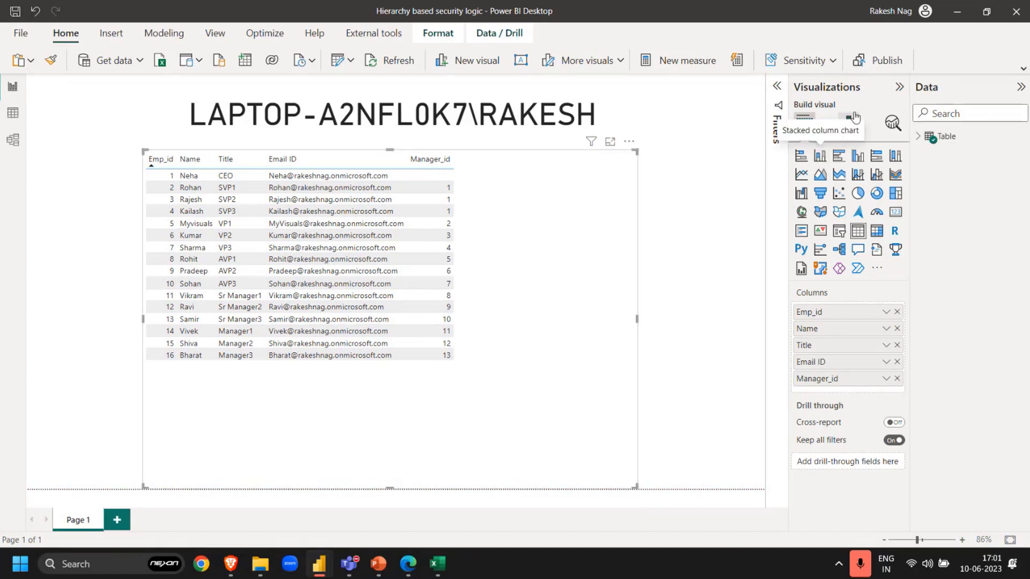
- Set the employee table visual's global font size to 15 in its grid options
left_click(849, 124)
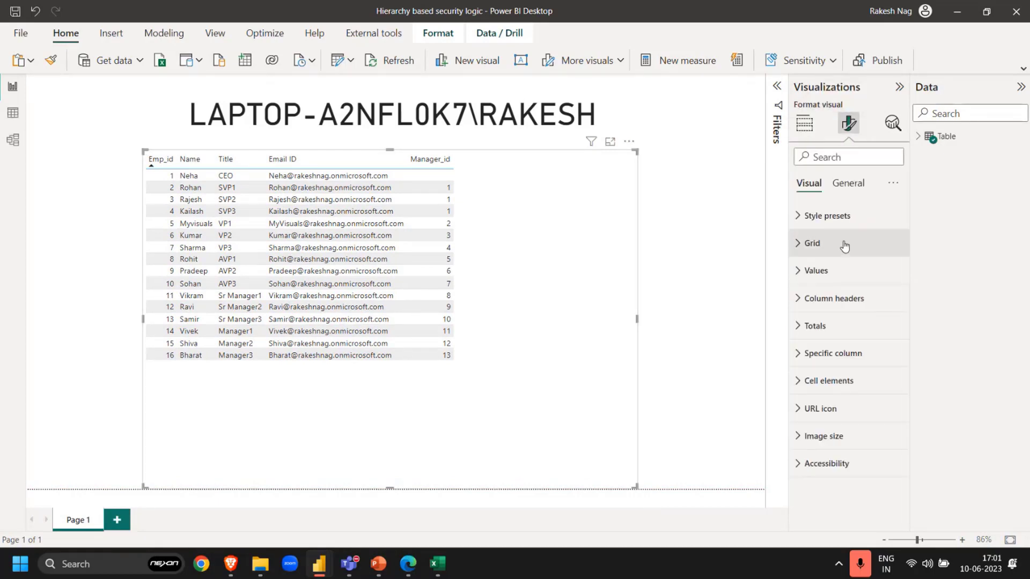
left_click(841, 244)
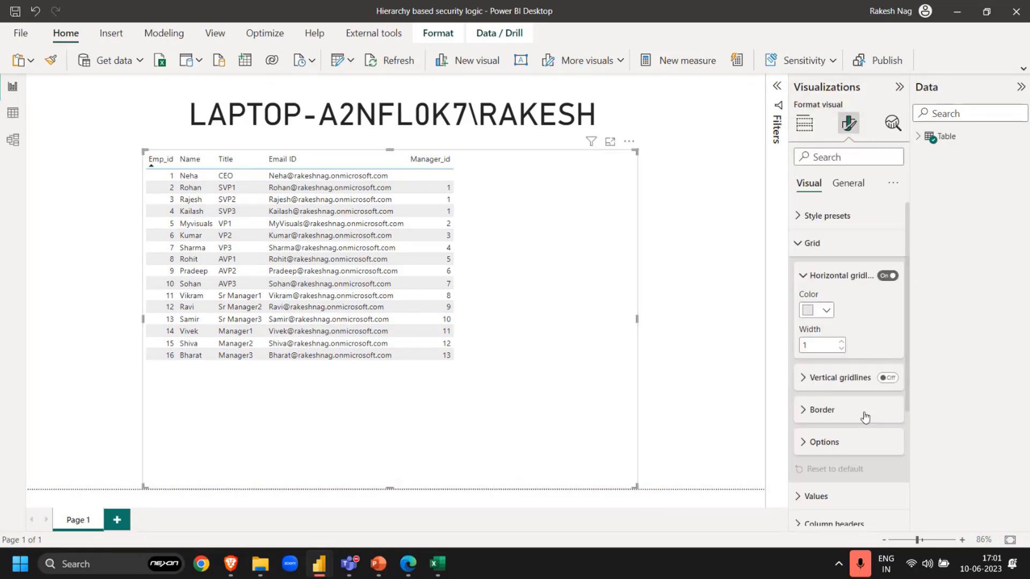
left_click(857, 454)
double_click(825, 333)
type("14")
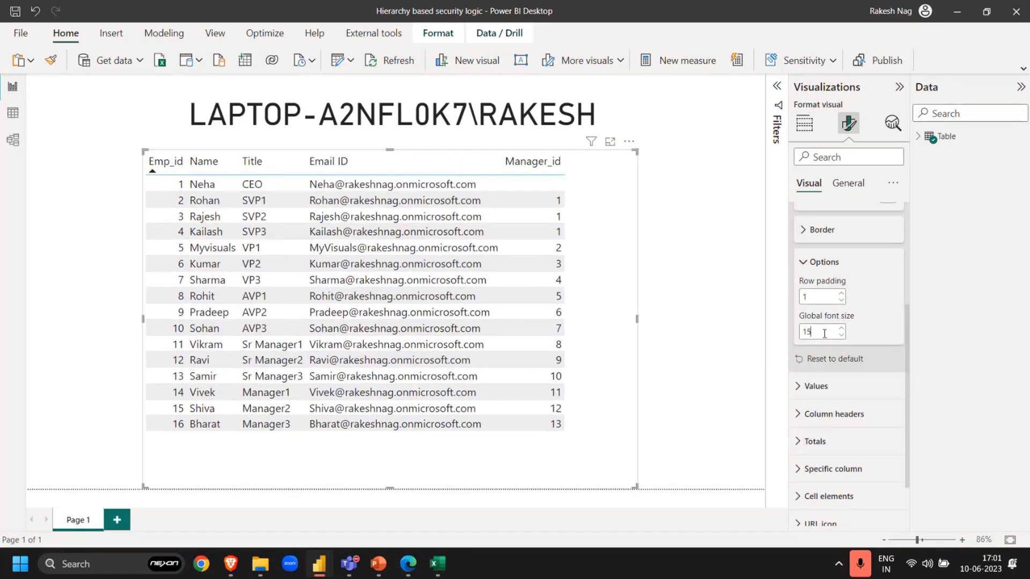
left_click(654, 336)
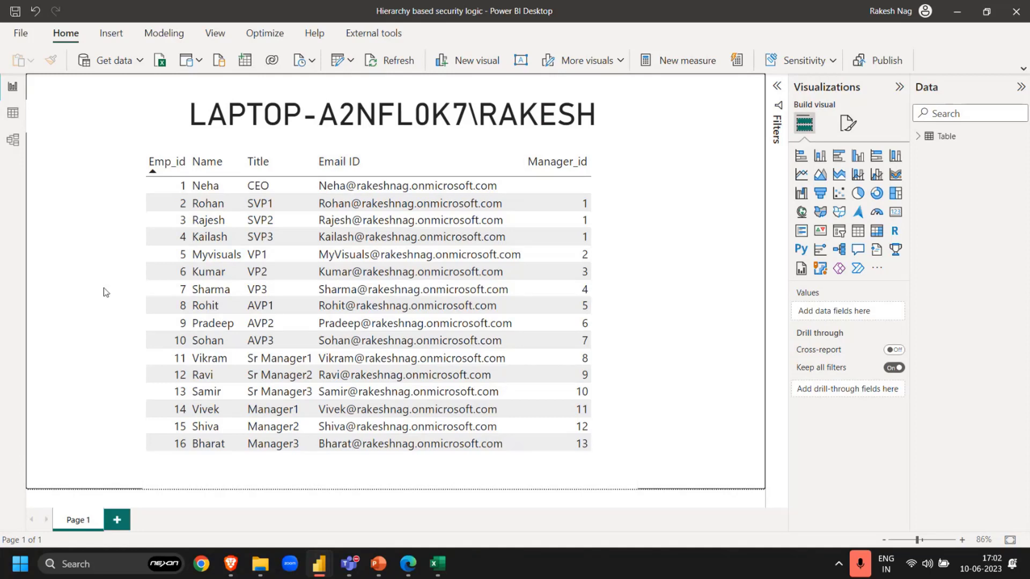
- Copy the entire employee table from the data view and paste it into a new worksheet of the Excel workbook Book1
left_click(13, 113)
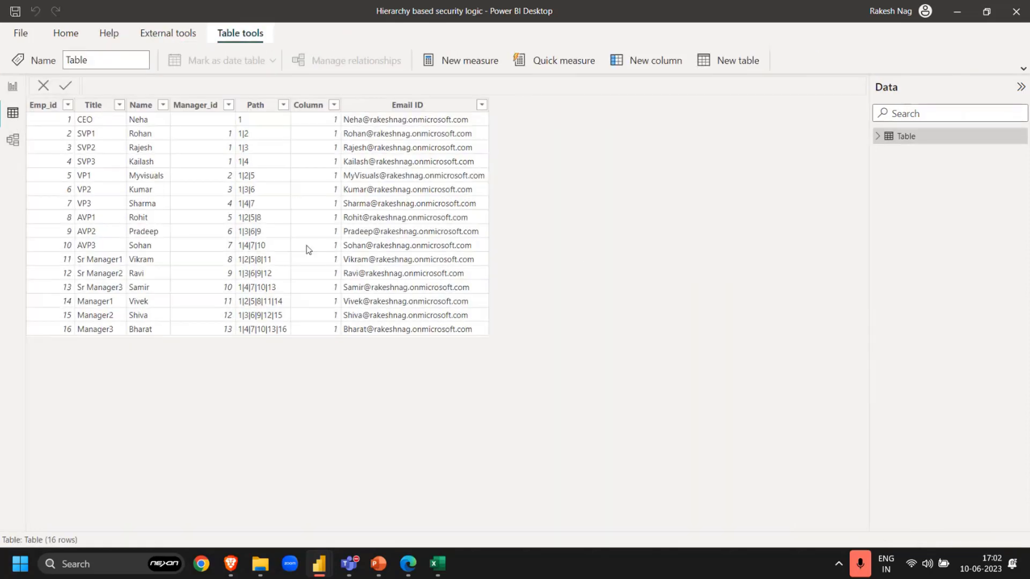
left_click(48, 105)
right_click(50, 106)
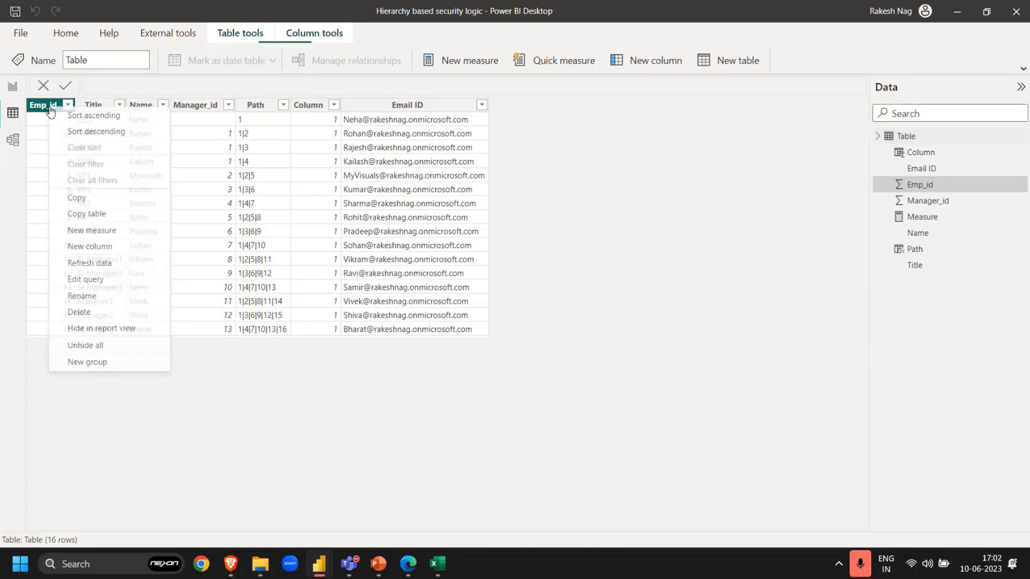
left_click(88, 213)
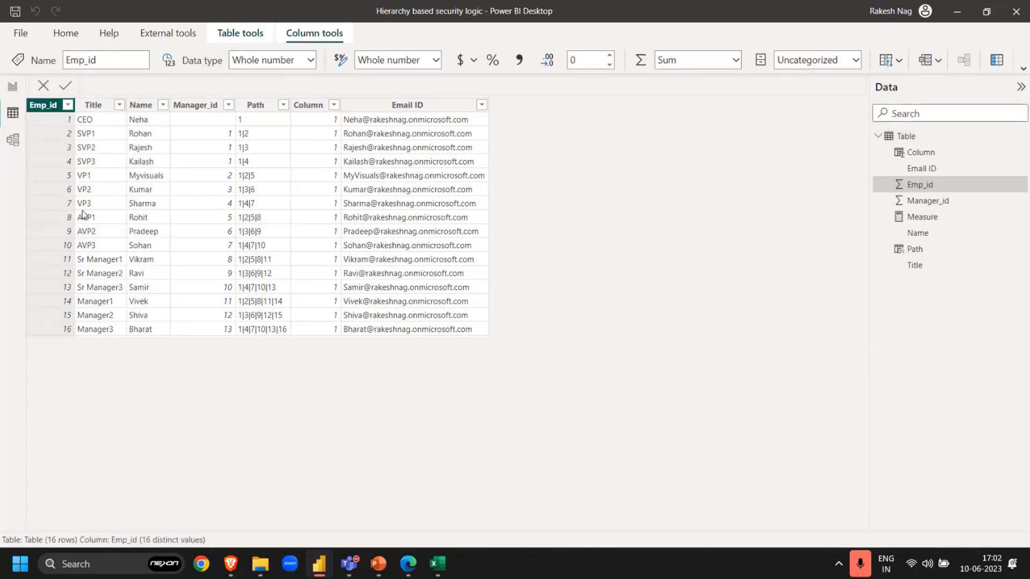
left_click(439, 564)
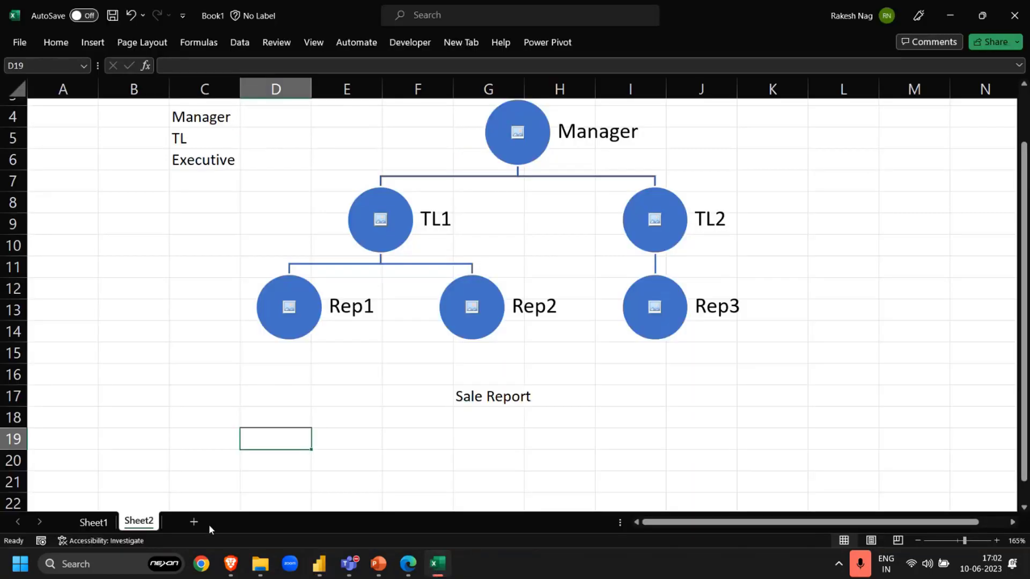
left_click(192, 526)
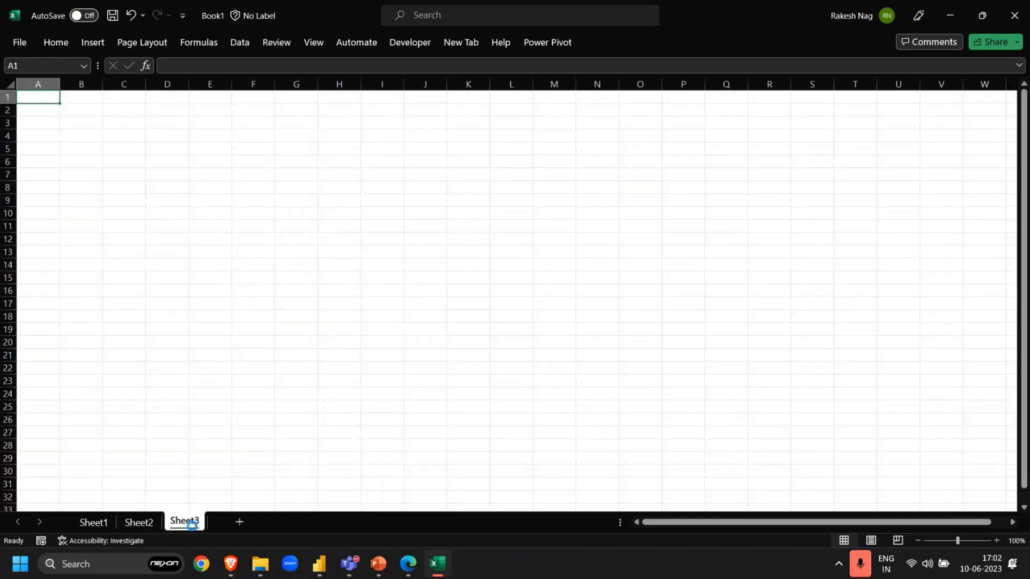
key("ctrl+v")
- Delete the Path and Column columns from the pasted employee table, keeping Email ID
key("Right")
key("Right")
key("Right")
key("Right")
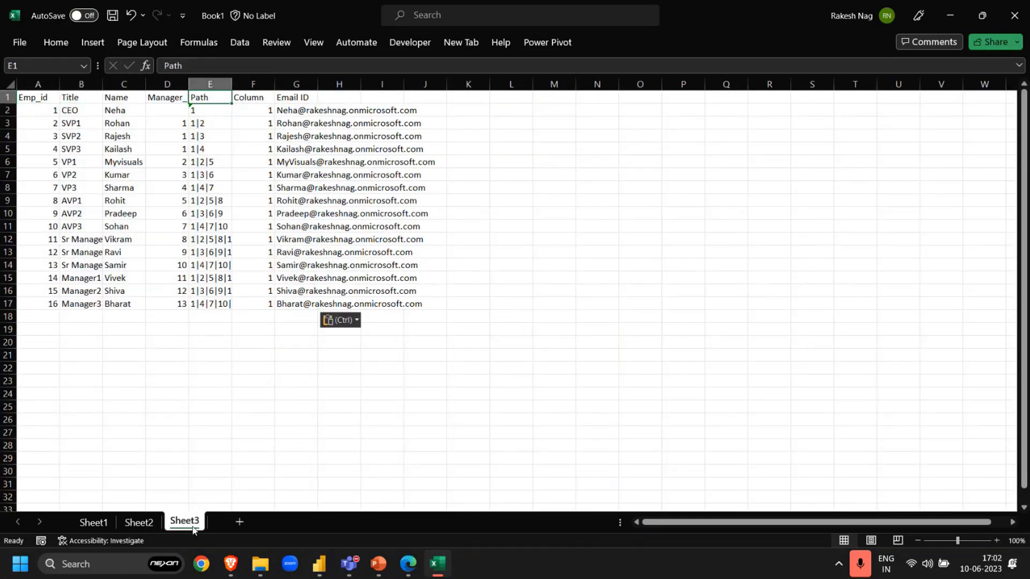
key("shift+Right")
key("shift+Right")
key("ctrl+space")
key("ctrl")
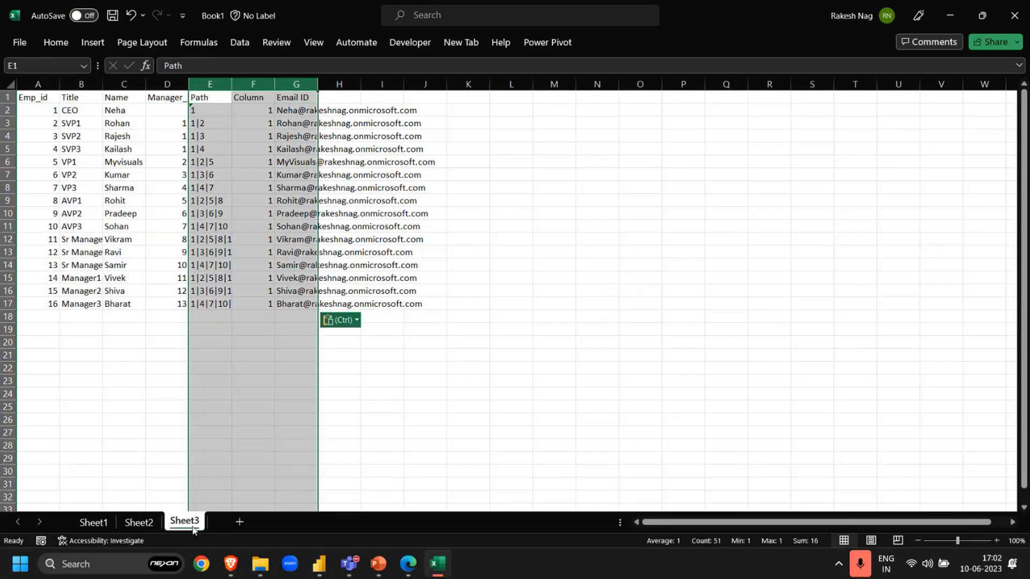
key("Right")
key("Escape")
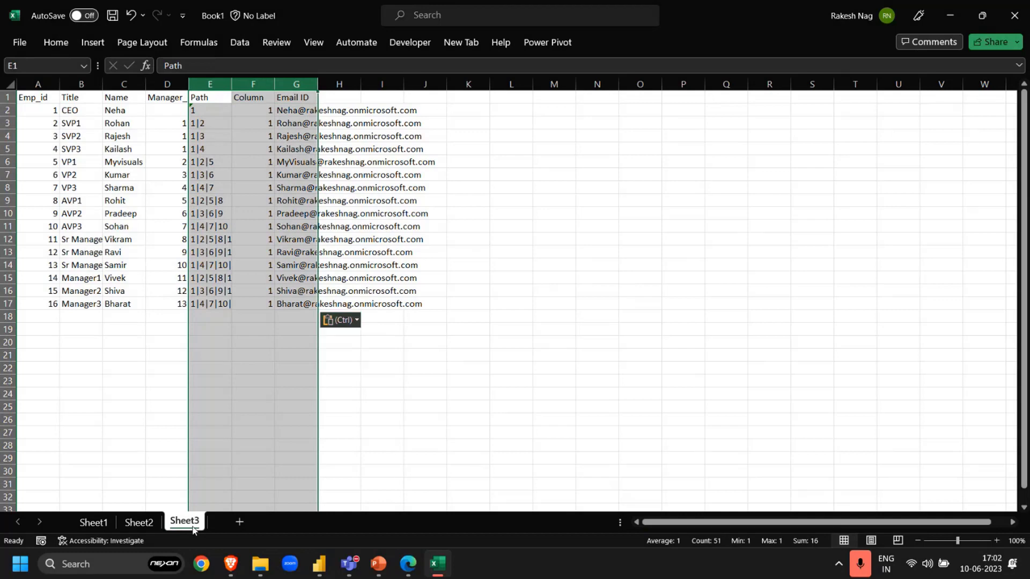
key("shift+Left")
key("ctrl+minus")
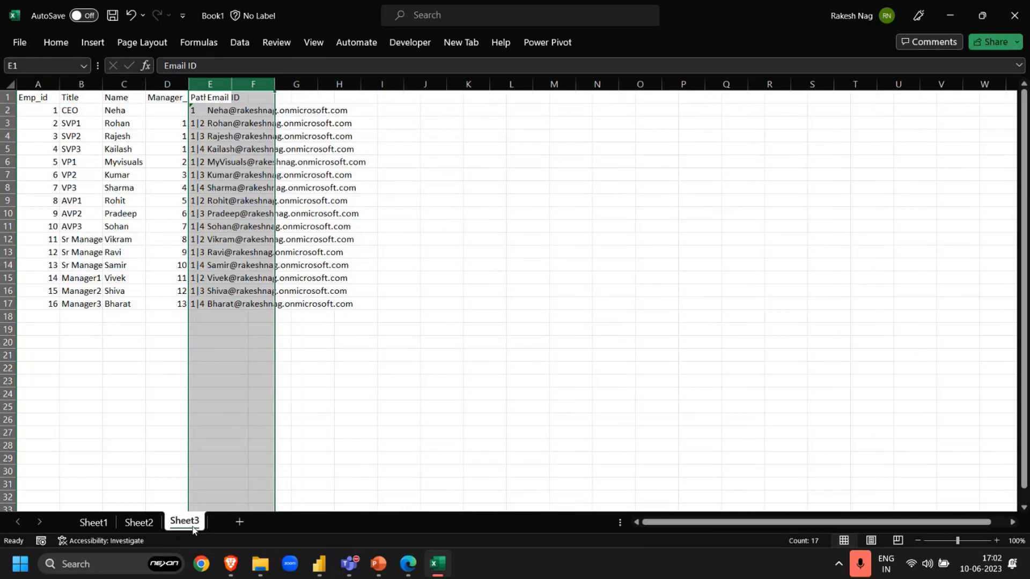
- Autofit the column widths of the whole employee table
key("Left")
key("ctrl+a")
key("alt+h")
key("o")
key("i")
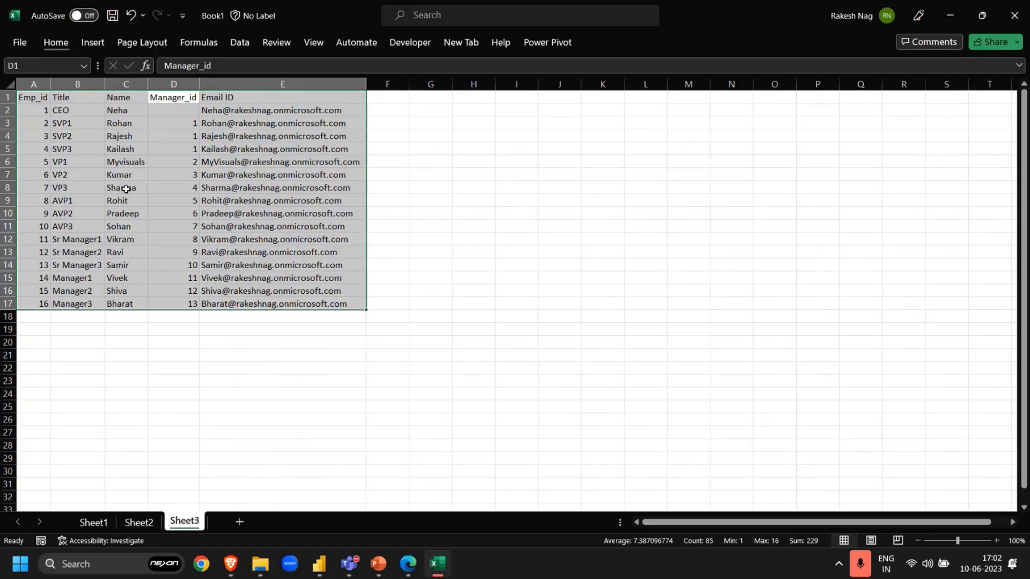
- Examine the employee table's Emp_id column and the CEO row's title, name and Manager_id cells
key("ctrl+q")
scroll(70, 220, "up", 4, "ctrl")
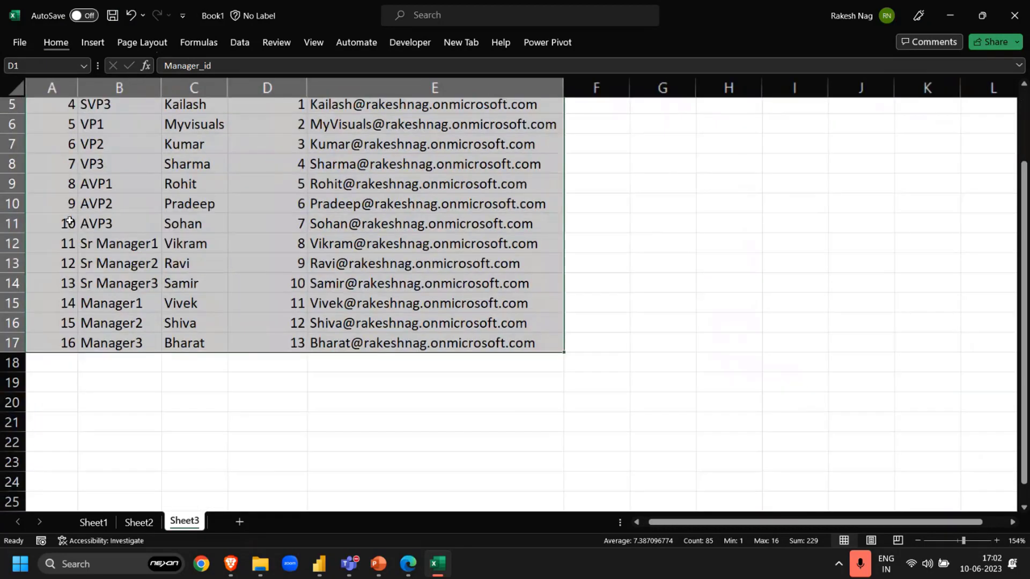
left_click_drag(90, 186, 92, 190)
scroll(92, 189, "up", 2)
left_click(56, 87)
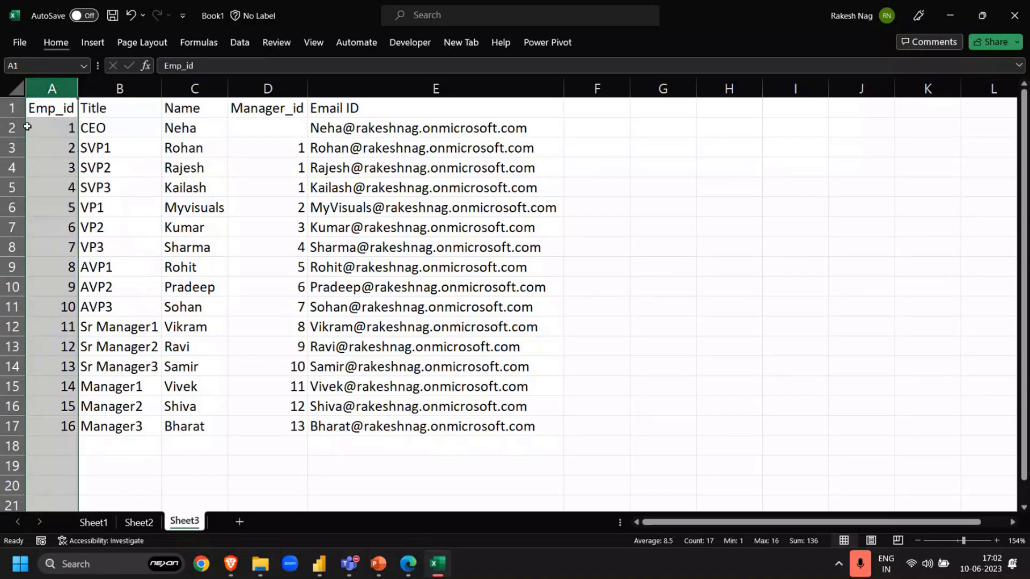
left_click(183, 129)
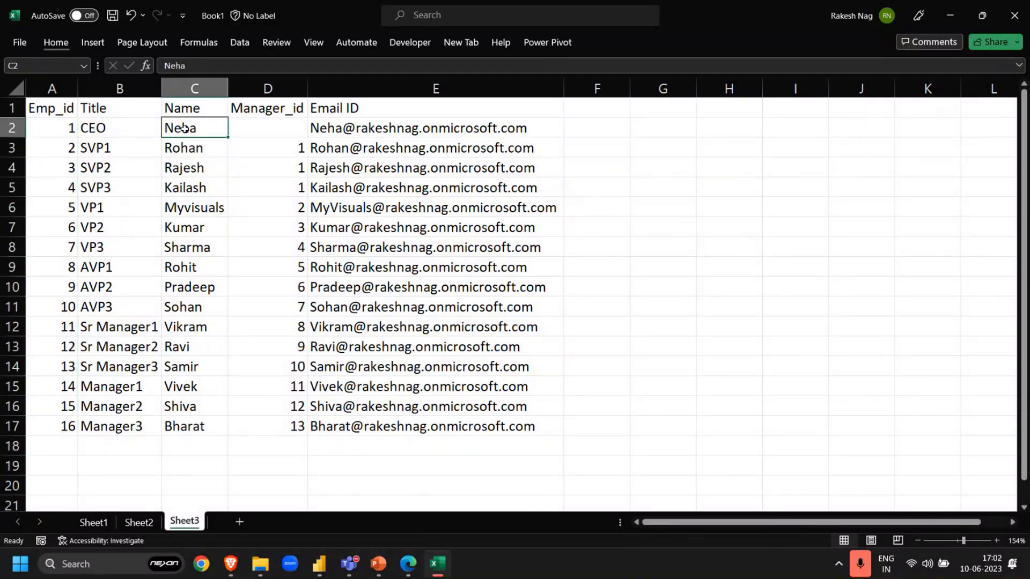
left_click(103, 126)
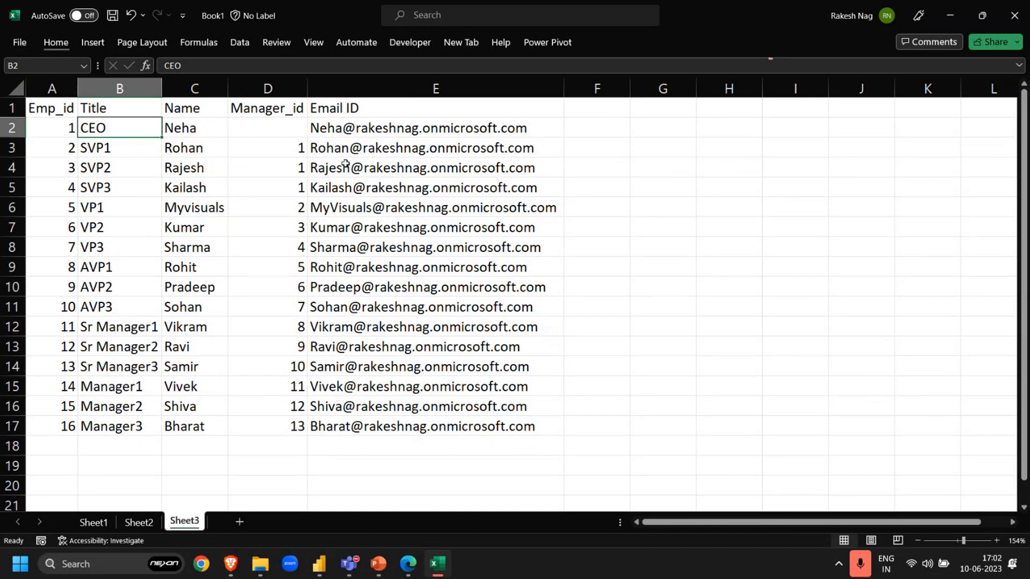
left_click(271, 127)
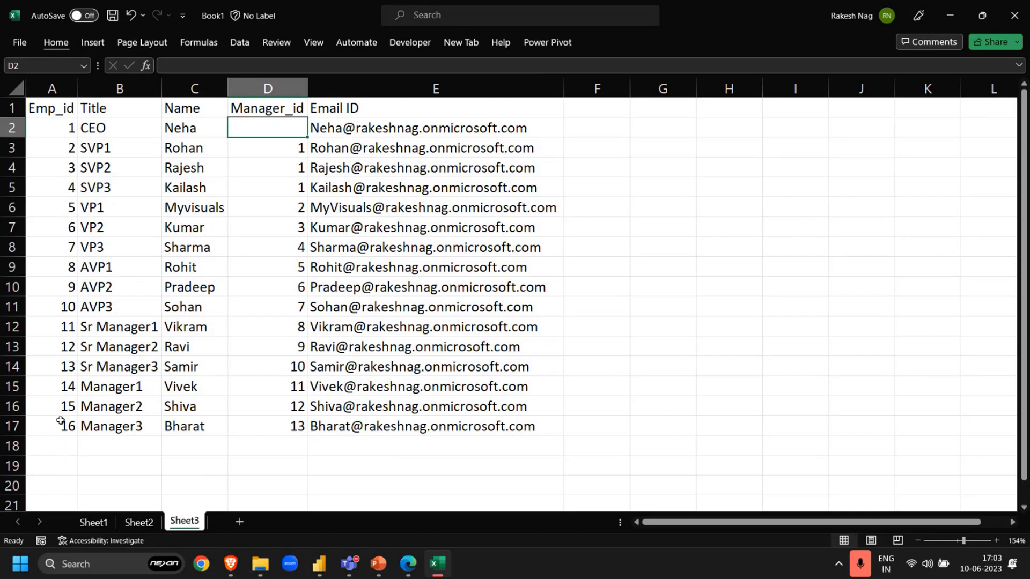
left_click(115, 405)
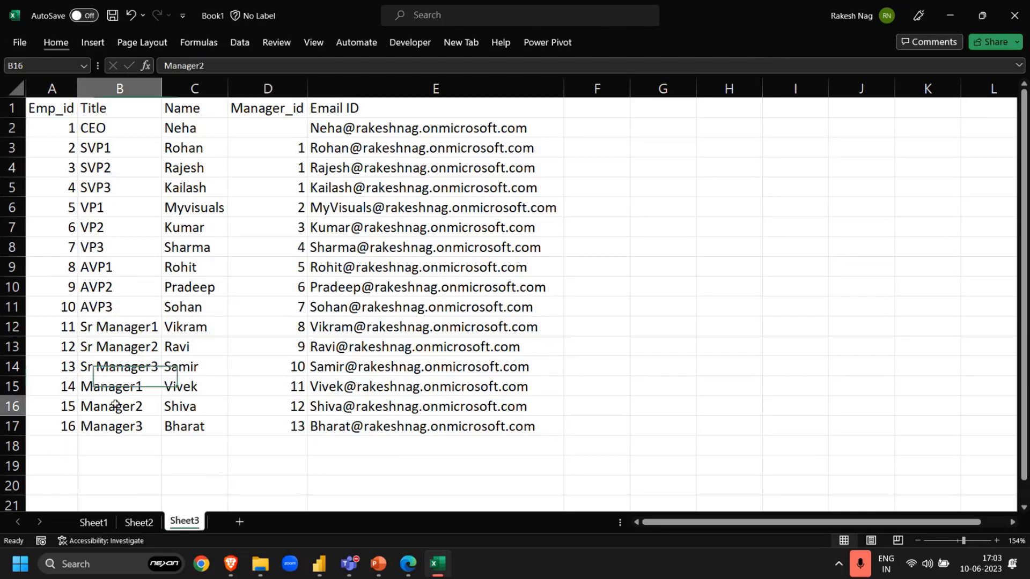
key("ctrl+space")
key("ctrl+shift+plus")
key("Right")
key("Right")
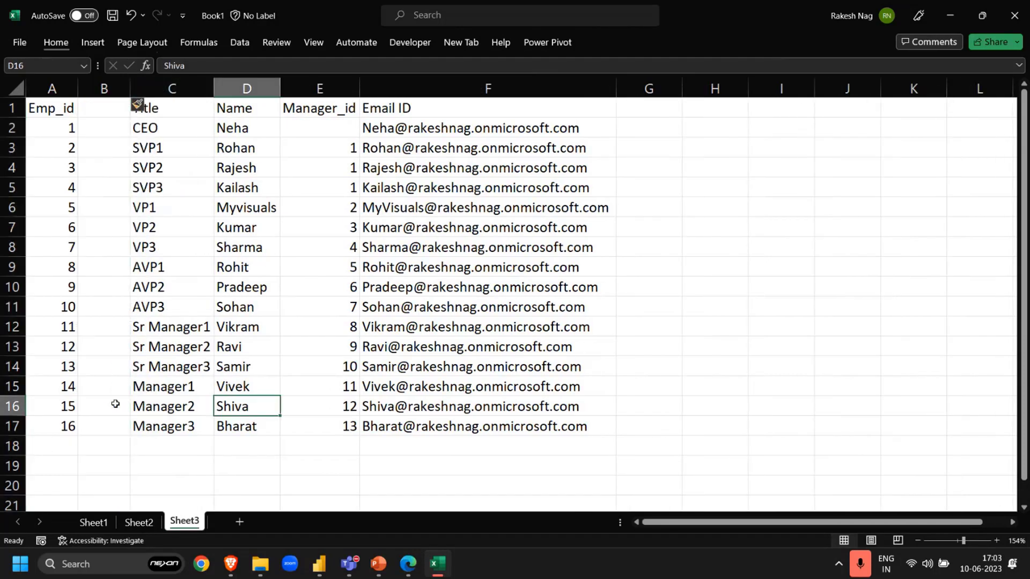
key("ctrl+space")
key("ctrl+z")
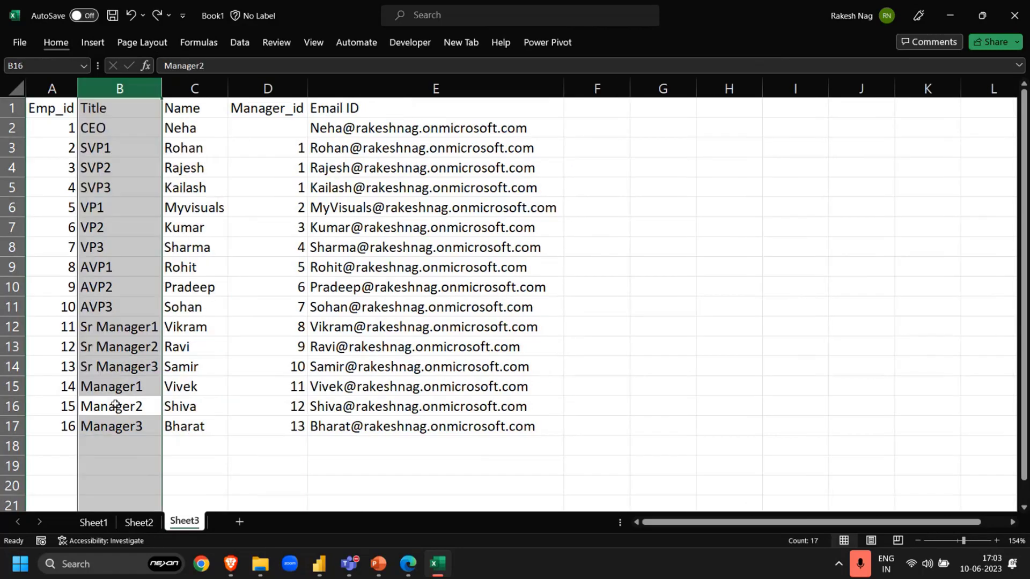
- Insert a new column after Emp_id and move the Name column into it, ahead of Title
key("ctrl+shift+plus")
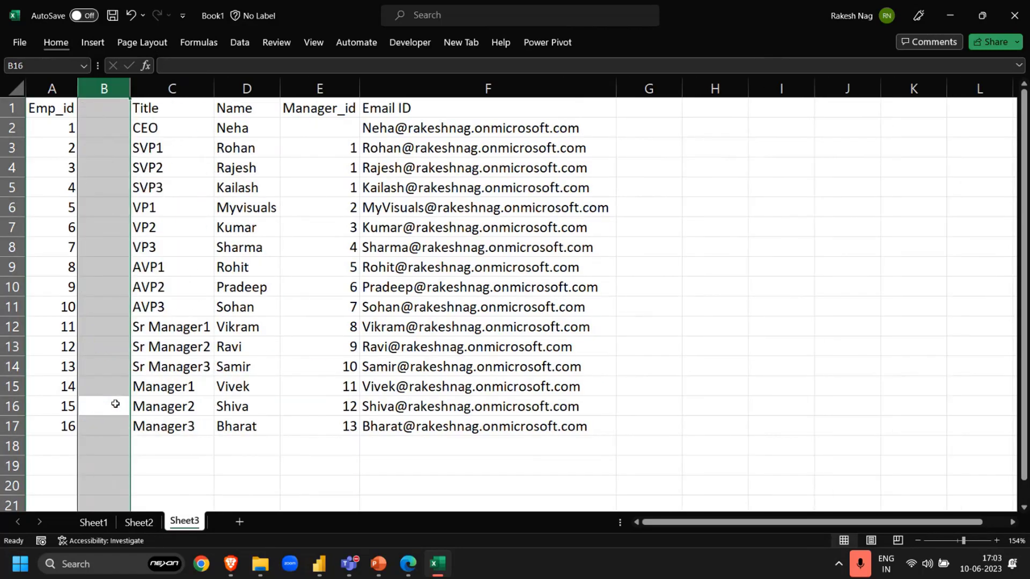
key("Right")
key("Right")
key("ctrl+space")
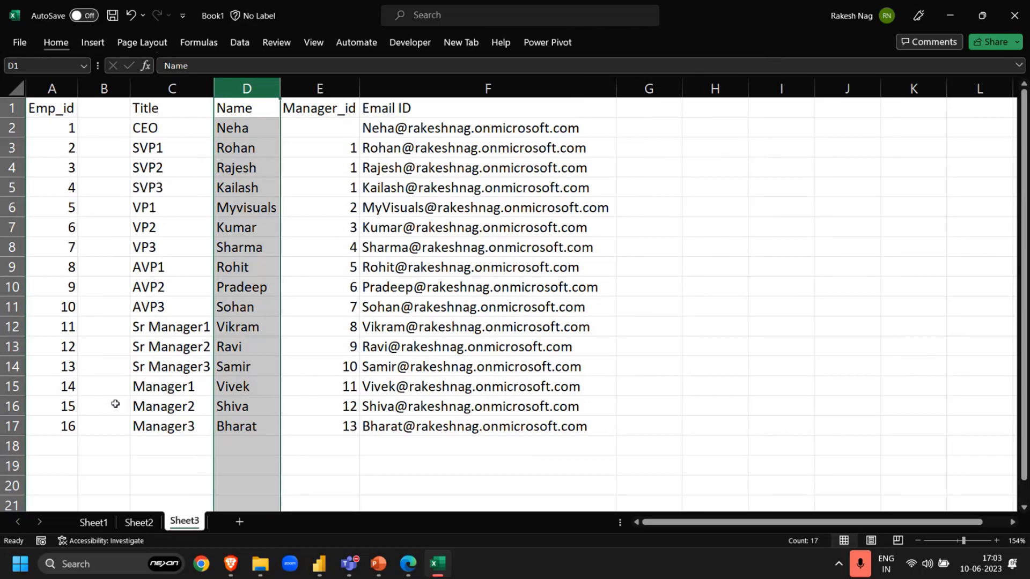
key("ctrl+x")
key("Left")
key("Left")
key("Return")
- Delete the empty column left between Title and Manager_id
key("Right")
key("Right")
key("ctrl+space")
key("ctrl+minus")
key("Left")
key("Left")
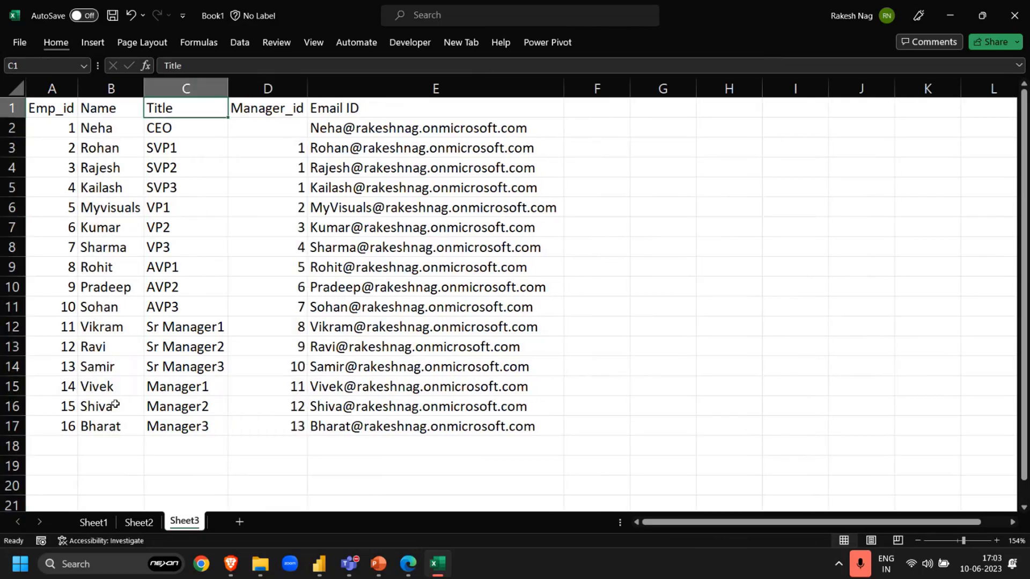
- Examine the Manager3 row's Emp_id, name, title and Manager_id, and match its Manager_id to the Sr Manager3 row
left_click(69, 426)
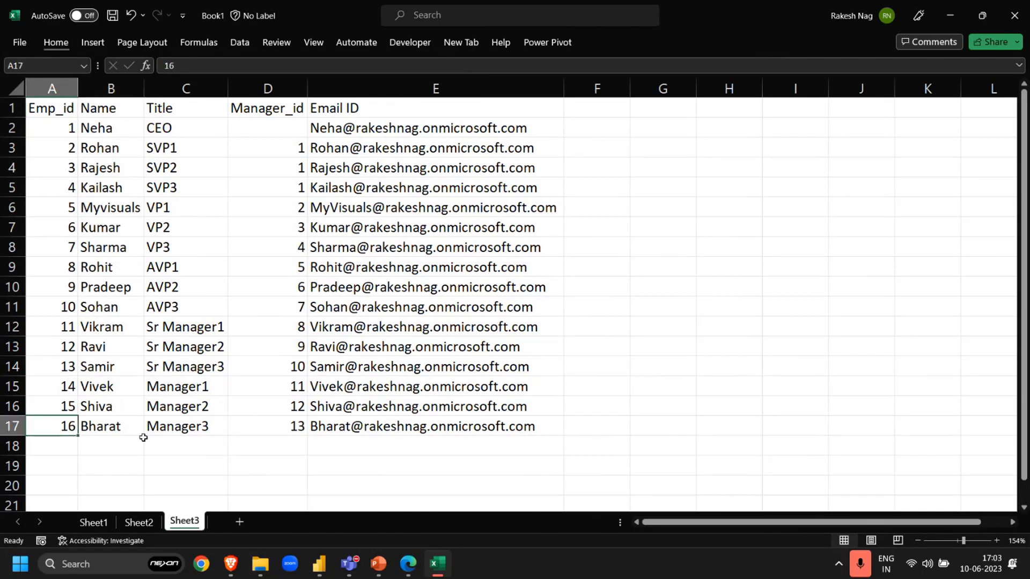
left_click(90, 431)
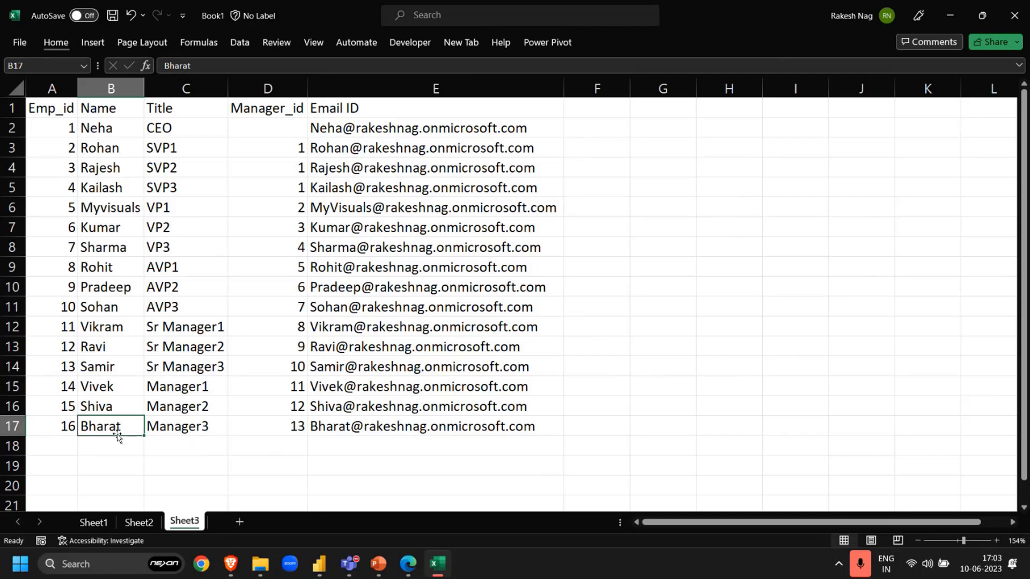
left_click(67, 429)
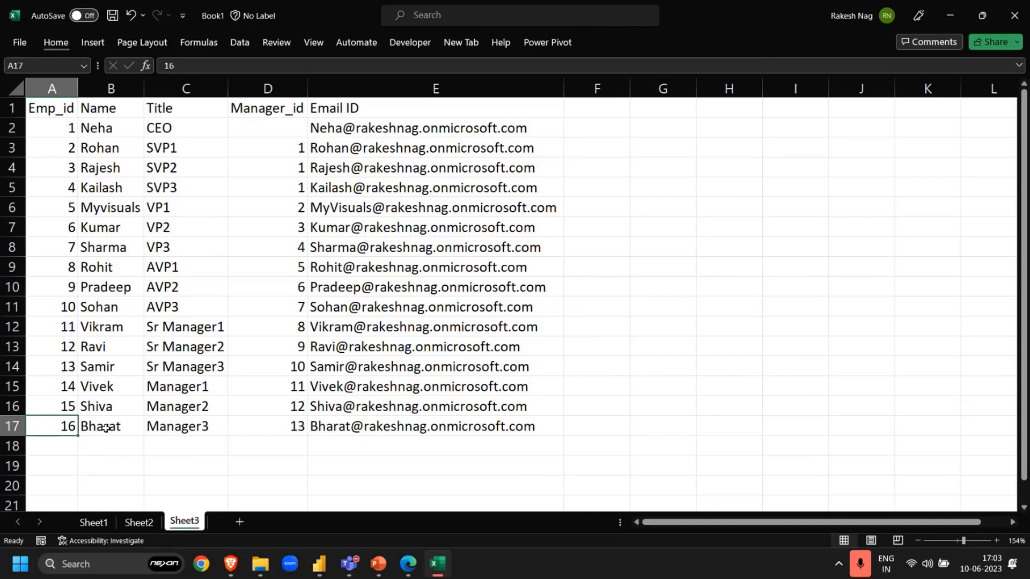
left_click(197, 432)
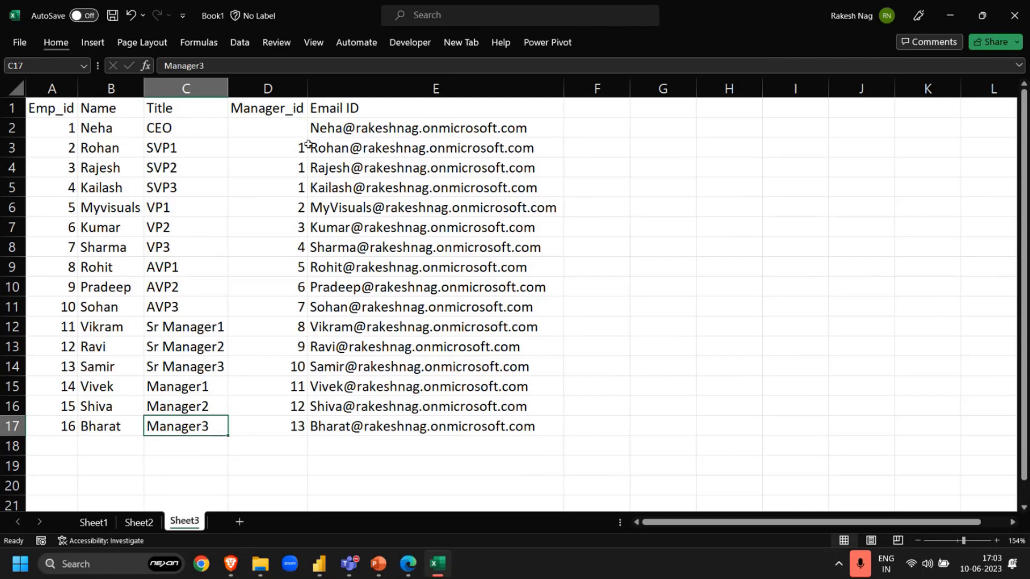
left_click(295, 431)
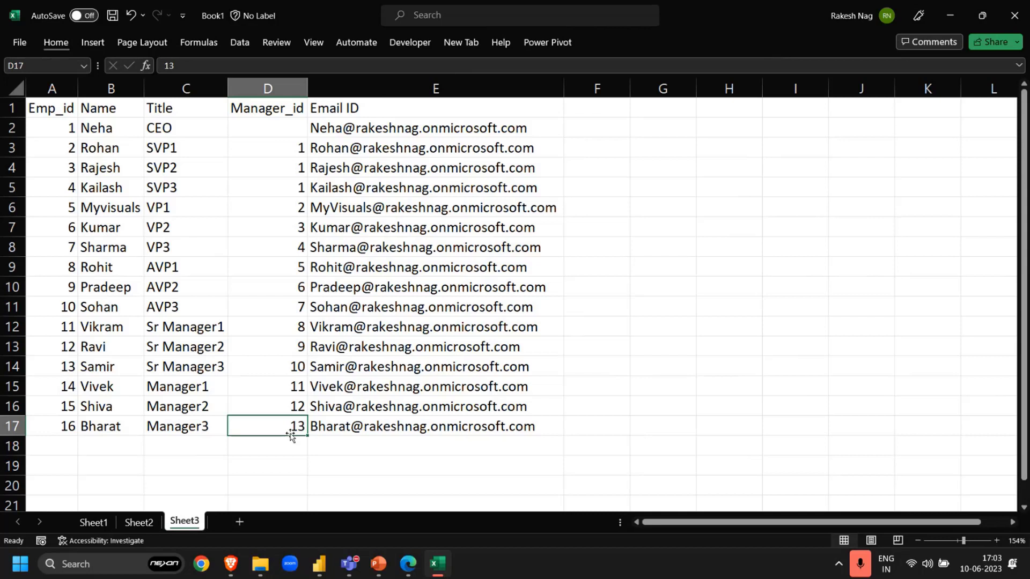
left_click(10, 367)
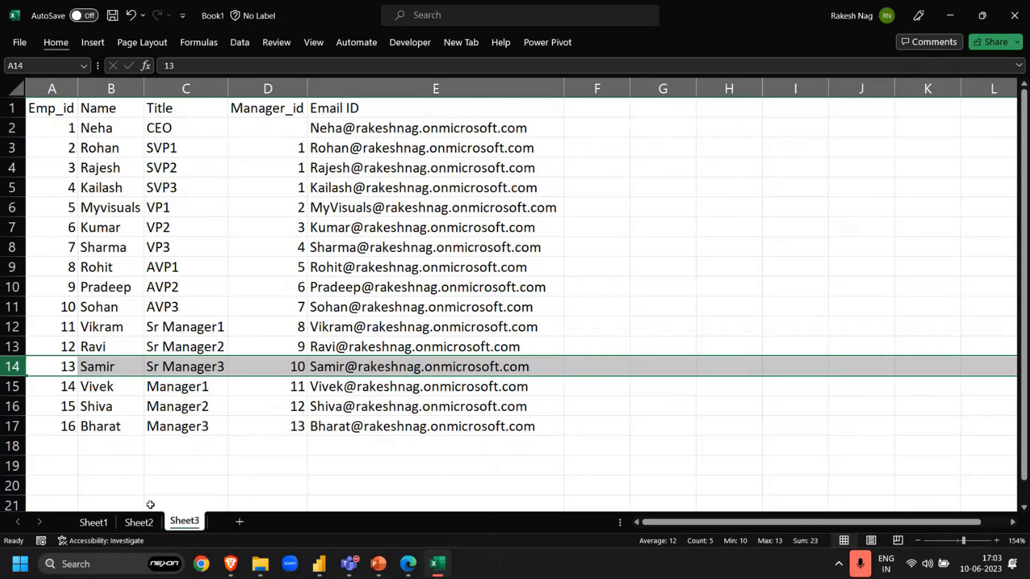
- Trace the reporting chain from Manager2 up to the CEO by matching each Manager_id to the corresponding Emp_id row
left_click(12, 408)
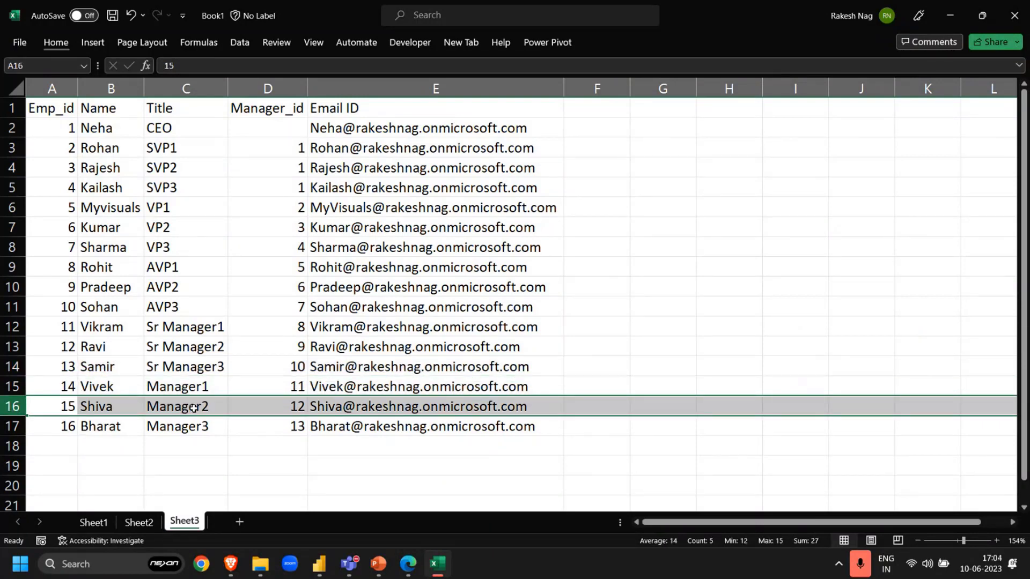
left_click(286, 405)
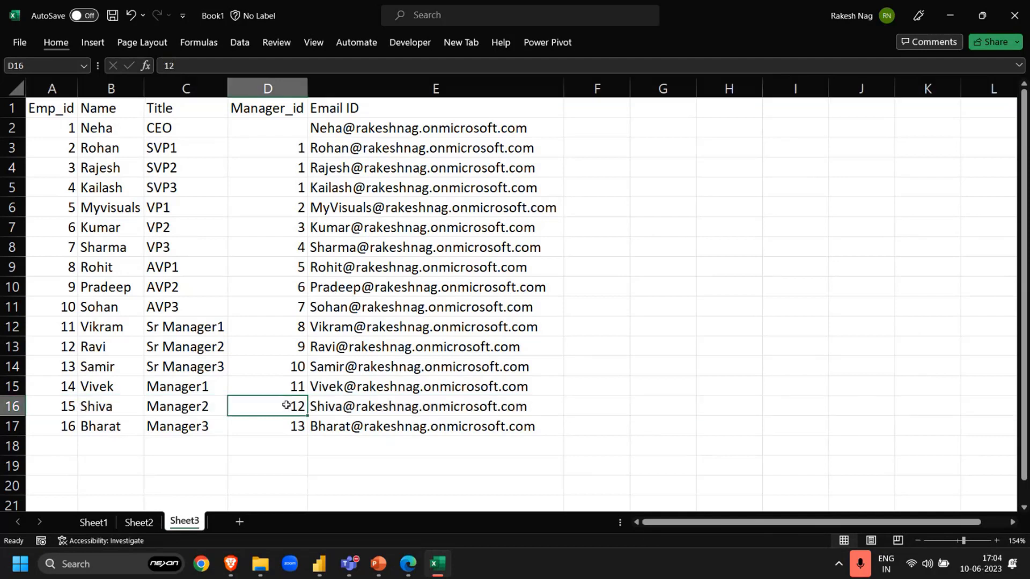
left_click(12, 347)
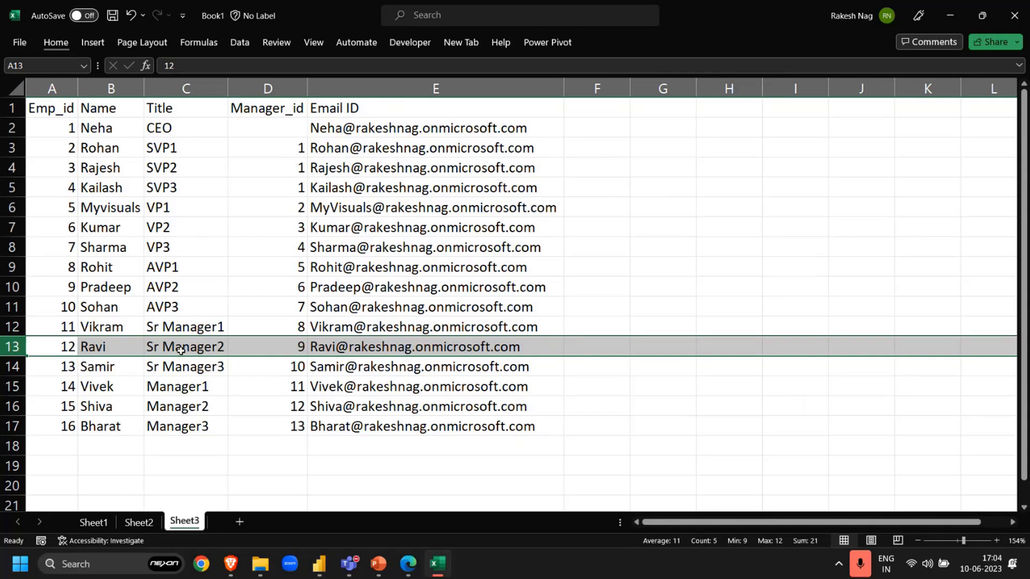
left_click(289, 344)
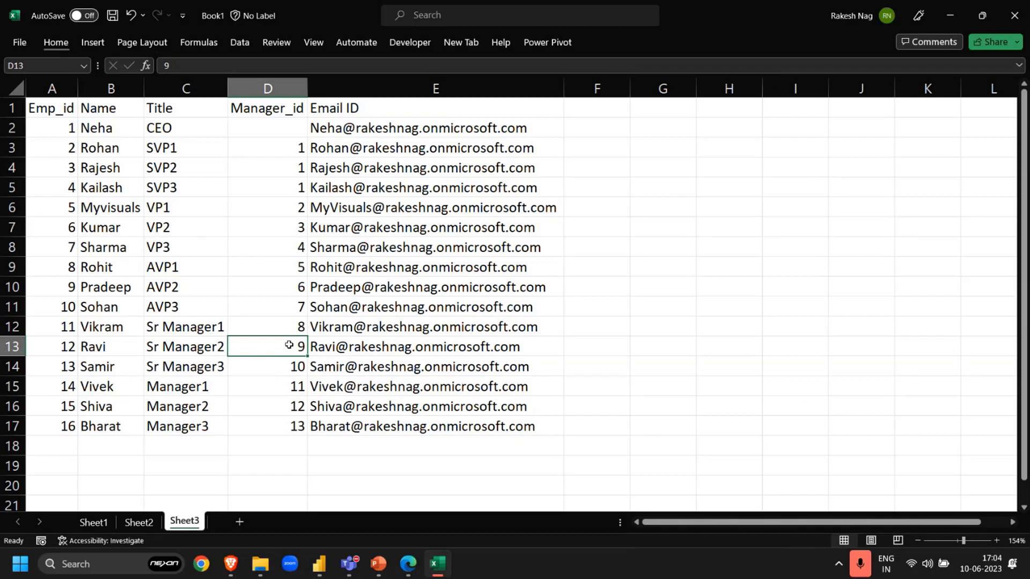
left_click(13, 286)
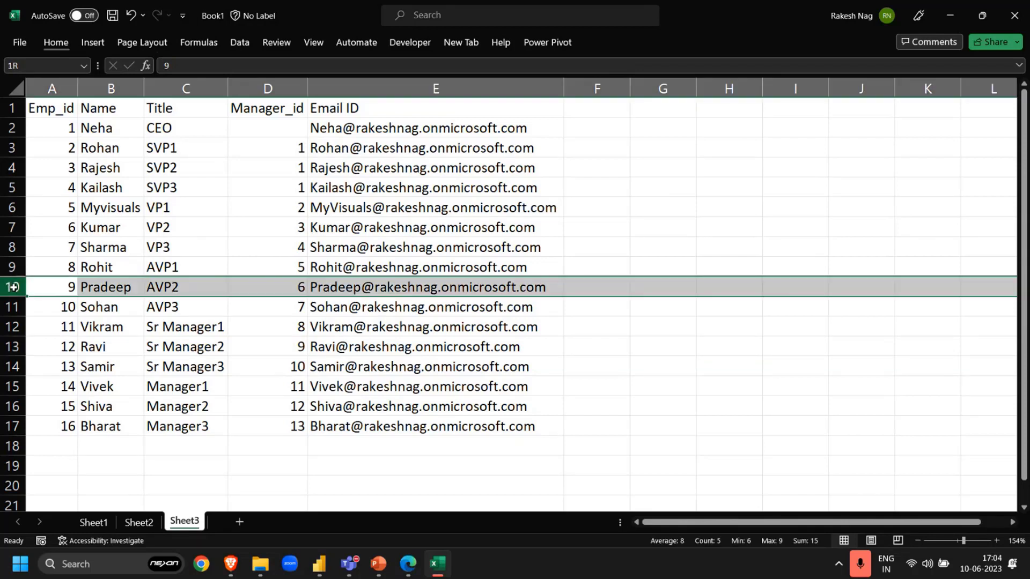
left_click(291, 286)
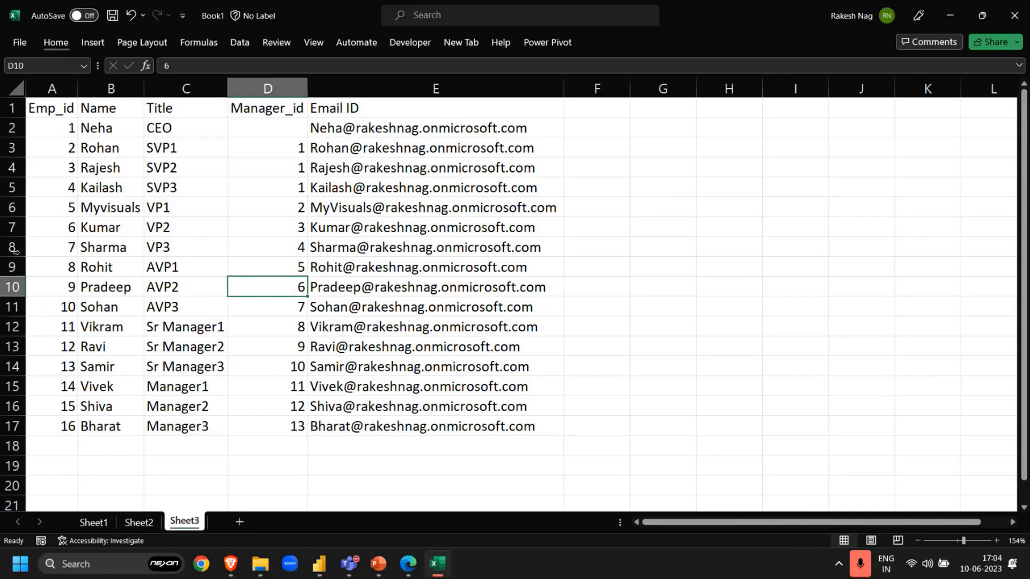
left_click(2, 228)
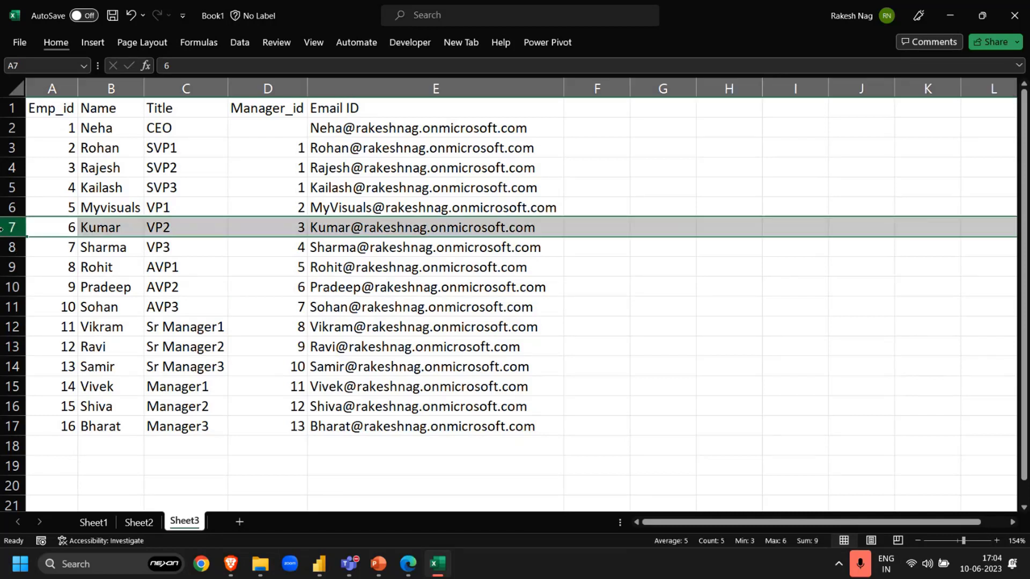
left_click(283, 230)
double_click(282, 230)
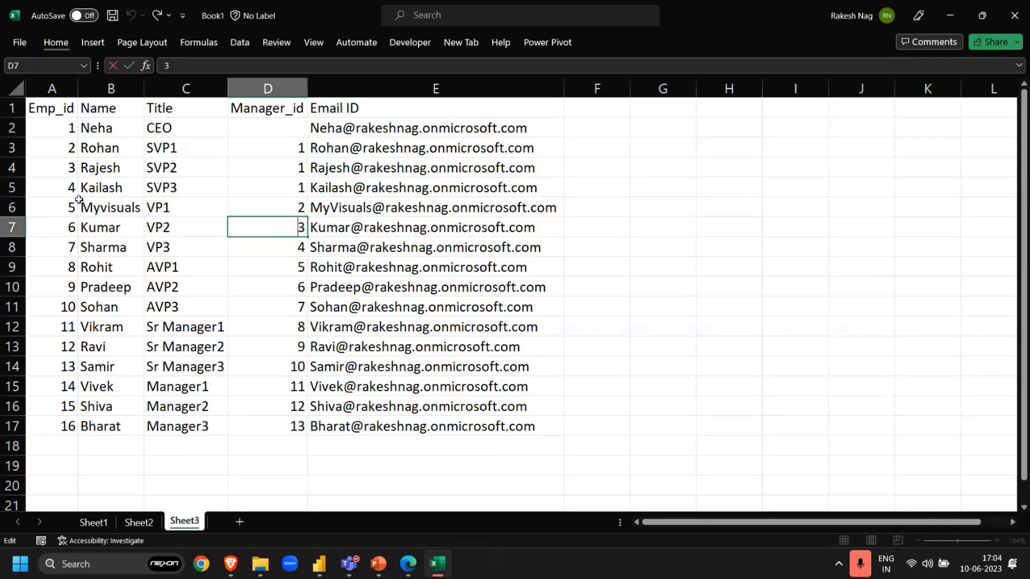
left_click(62, 169)
left_click(11, 168)
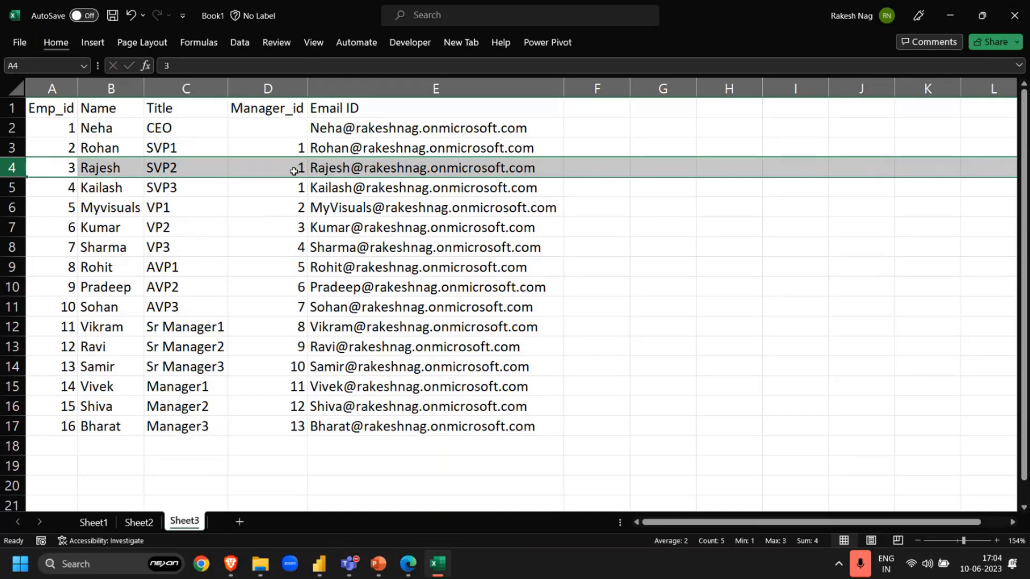
left_click(163, 127)
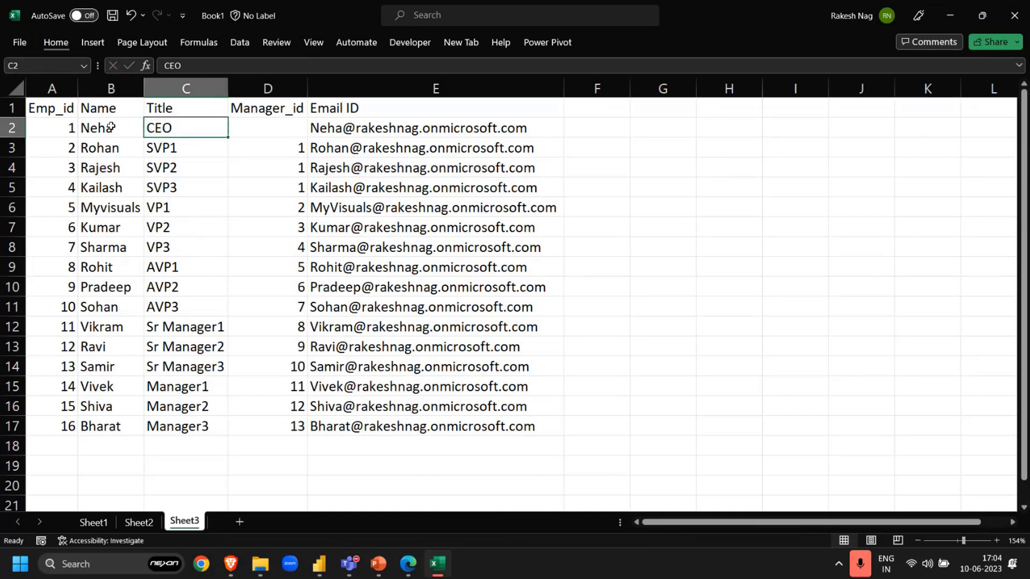
left_click(111, 127)
left_click(11, 128)
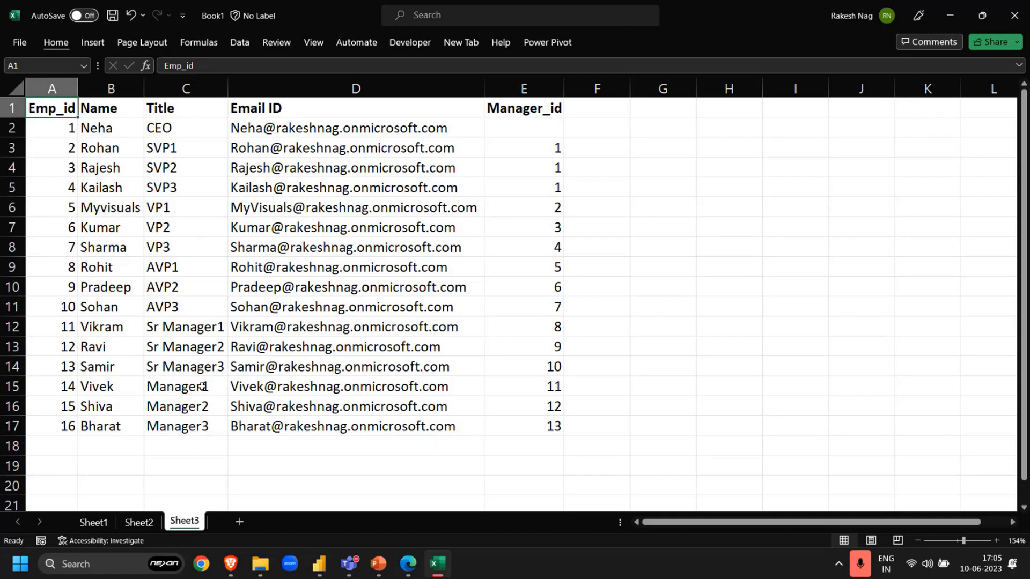
- Review the Manager, TL and Rep hierarchy diagram on Sheet2 and return to the employee table on Sheet3
left_click(142, 524)
left_click(144, 331)
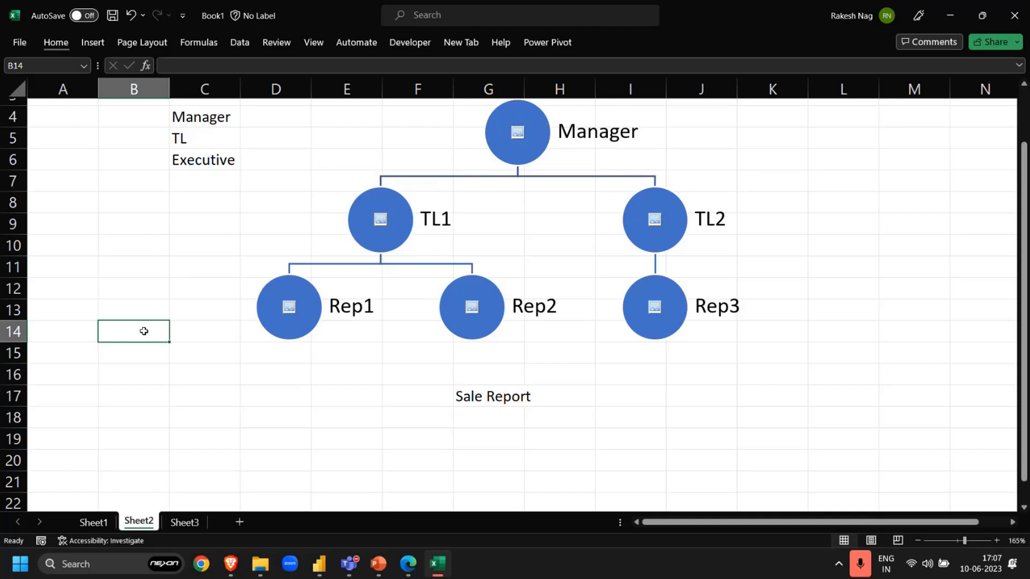
left_click(187, 523)
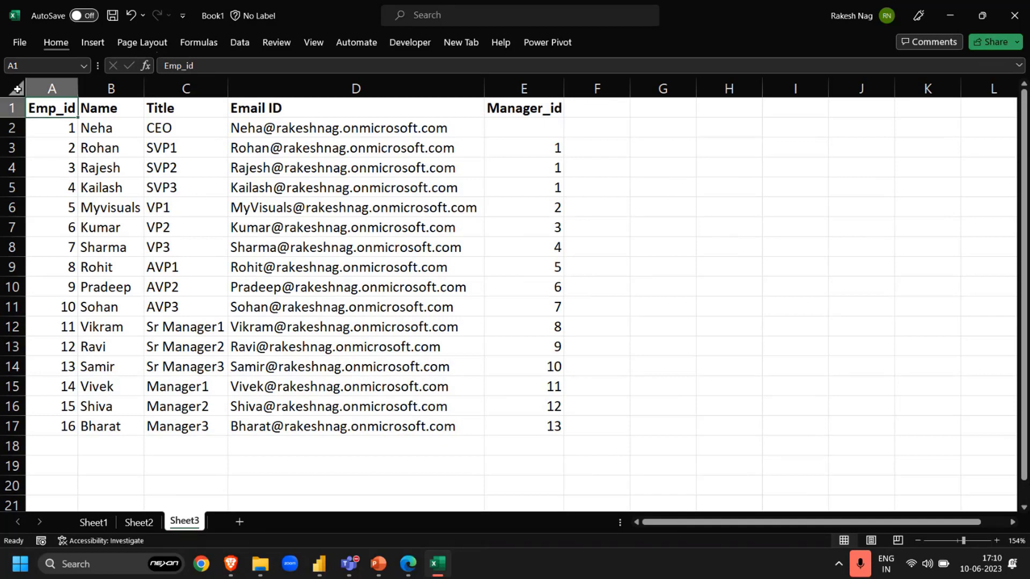
- Add filters to the header row of the employee table on Sheet3
left_click(18, 89)
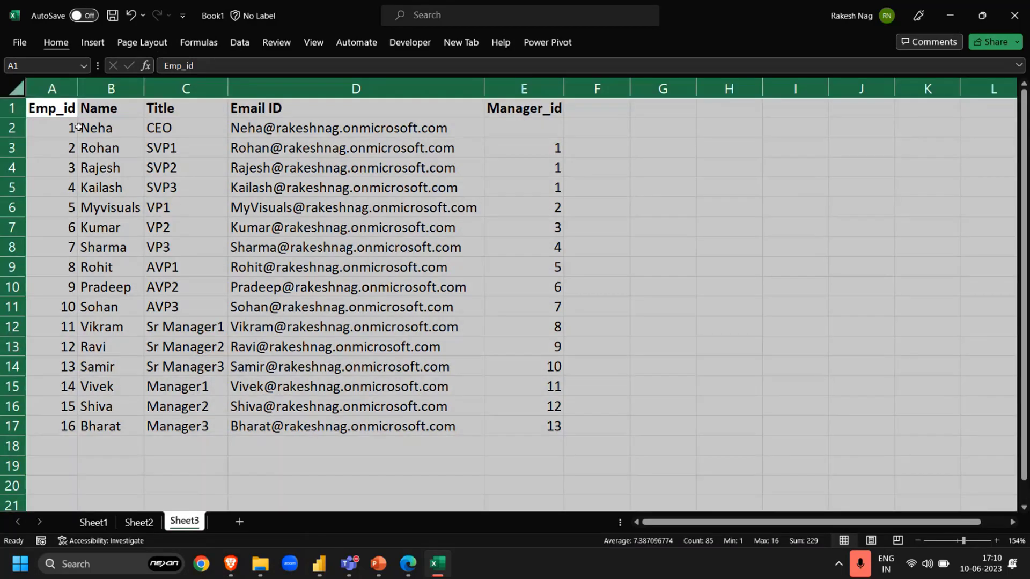
left_click(120, 166)
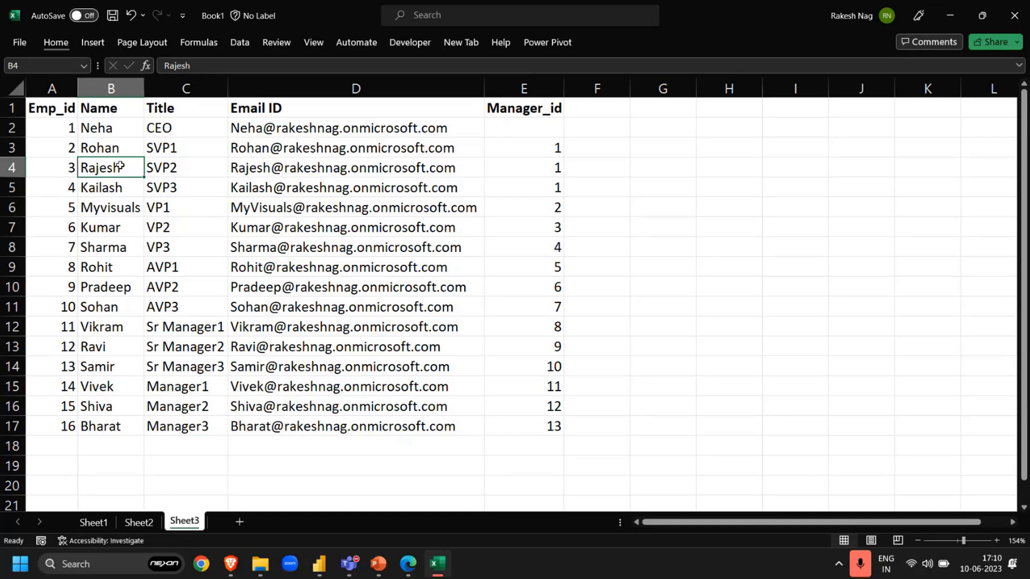
key("ctrl+shift+l")
key("ctrl+Up")
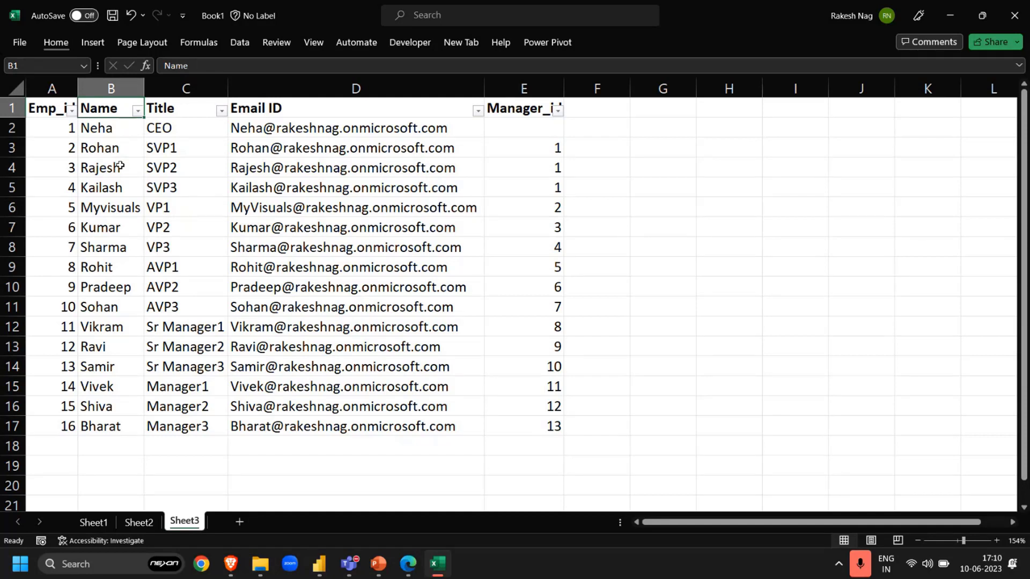
key("ctrl+Down")
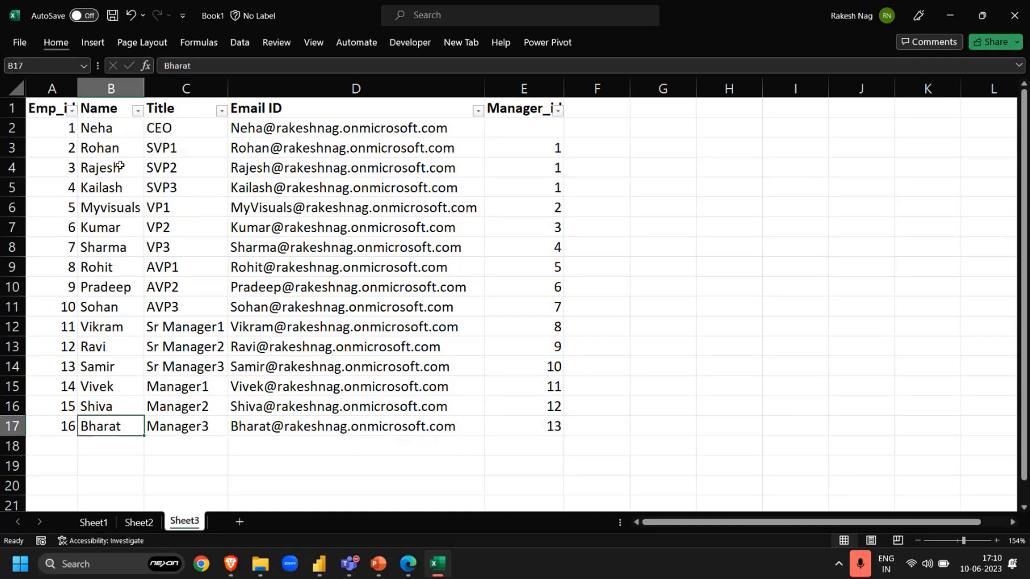
- Make the entire AVP2 row, with Emp_id 9, bold in the employee table
left_click(9, 386)
key("ctrl+shift+Down")
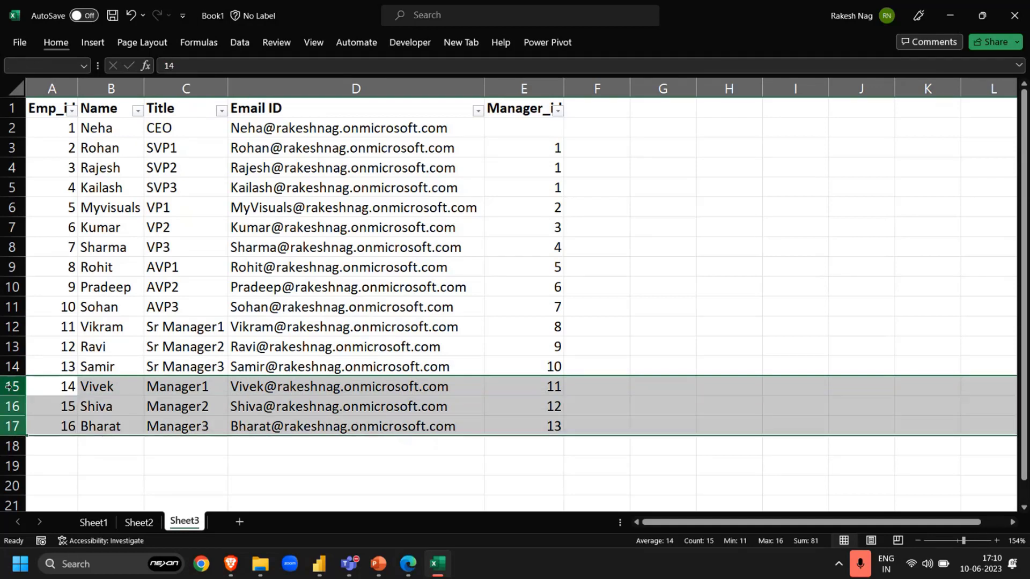
key("Up")
key("Up")
key("Up")
key("Up")
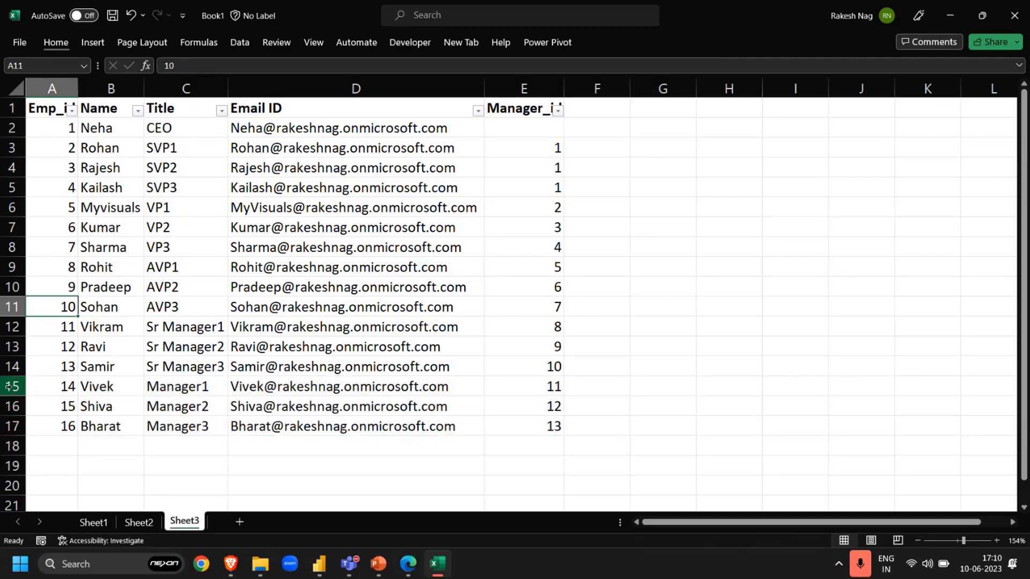
key("Up")
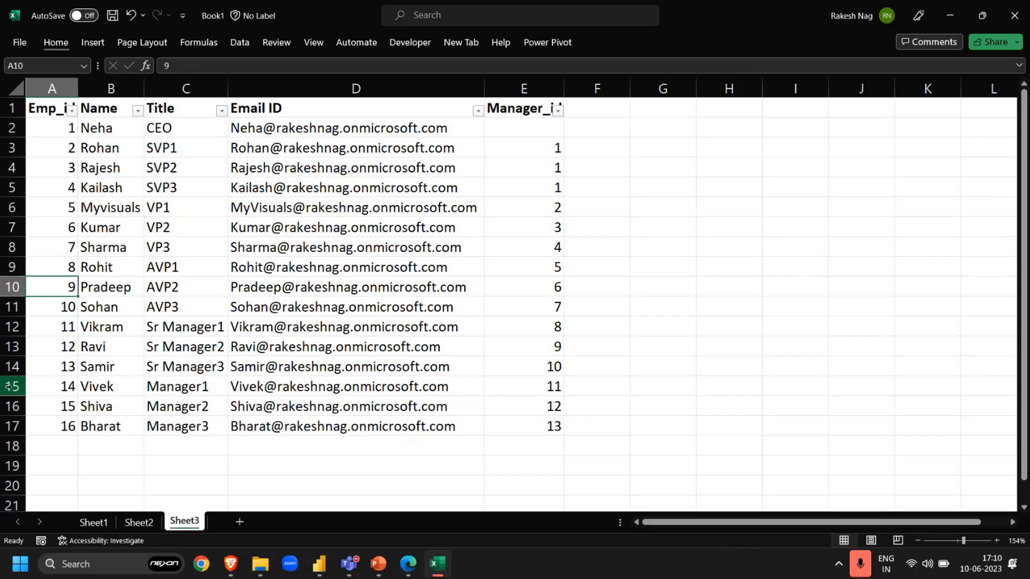
left_click(13, 287)
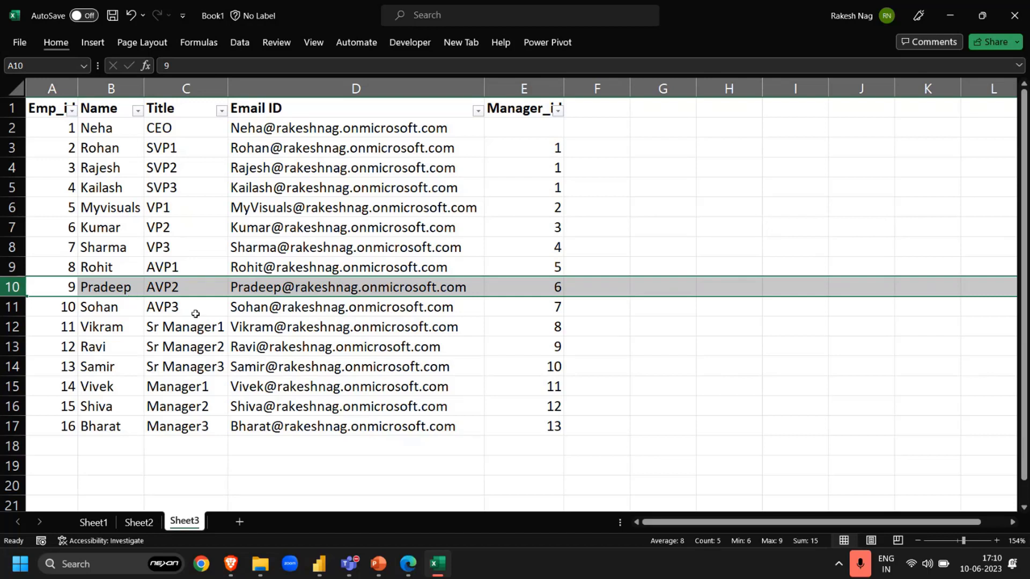
key("ctrl+b")
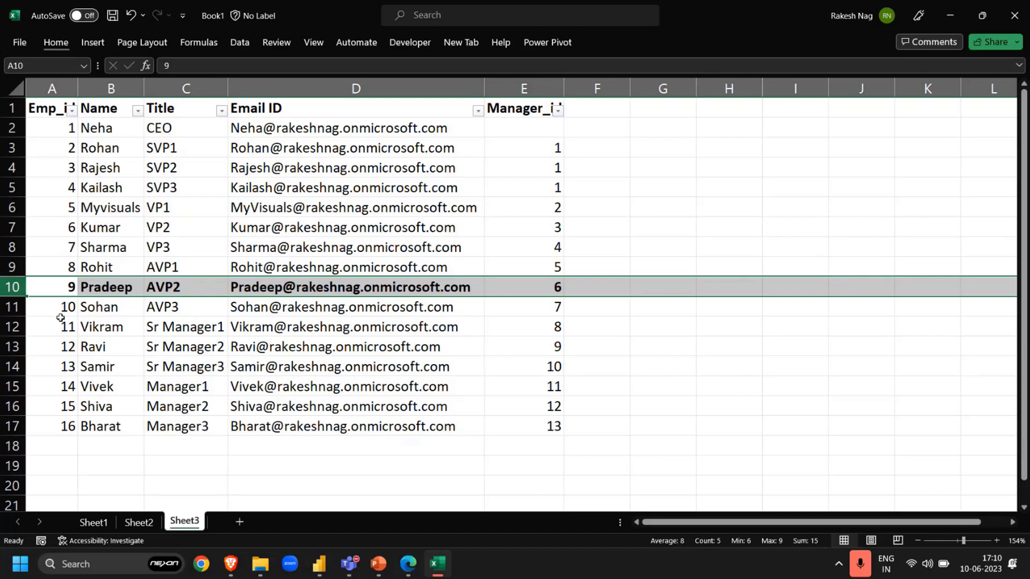
left_click(54, 287)
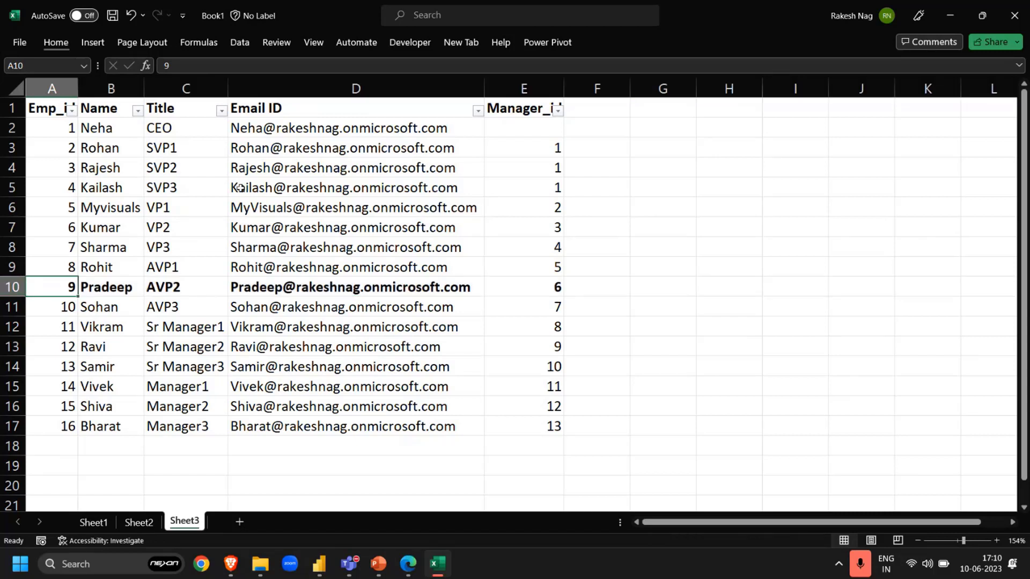
- Find the employee whose Manager_id is 9 and make that entire Sr Manager2 row bold
left_click(545, 149)
key("Down")
key("Down")
key("Down")
key("Down")
key("Down")
key("Down")
key("Down")
key("Down")
key("Down")
key("Down")
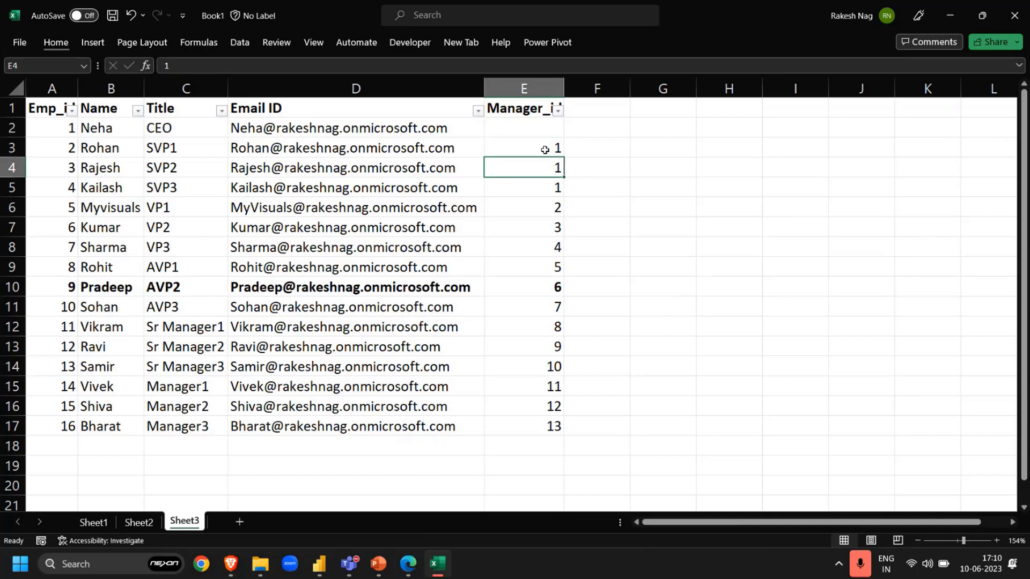
key("shift+space")
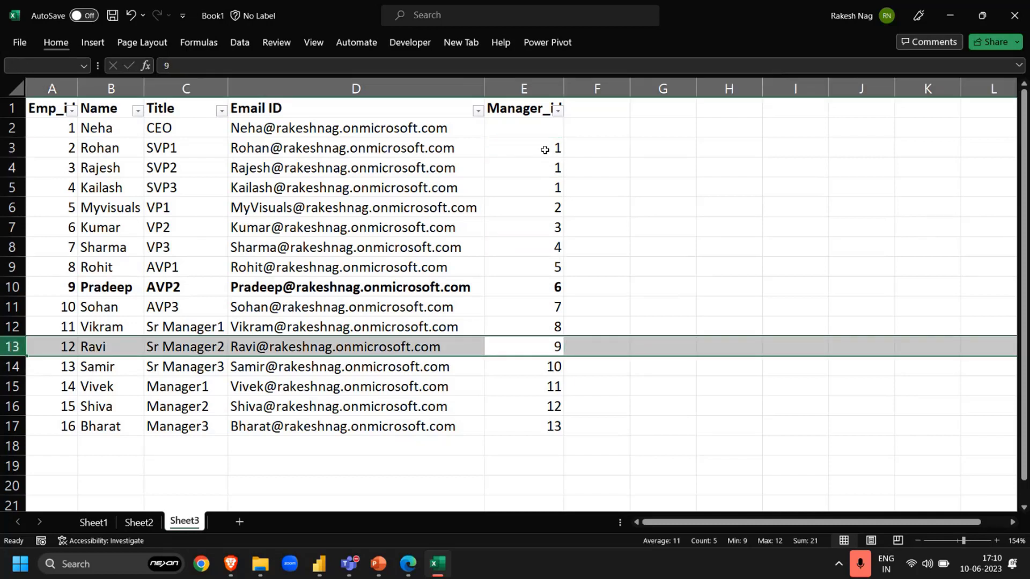
key("ctrl+b")
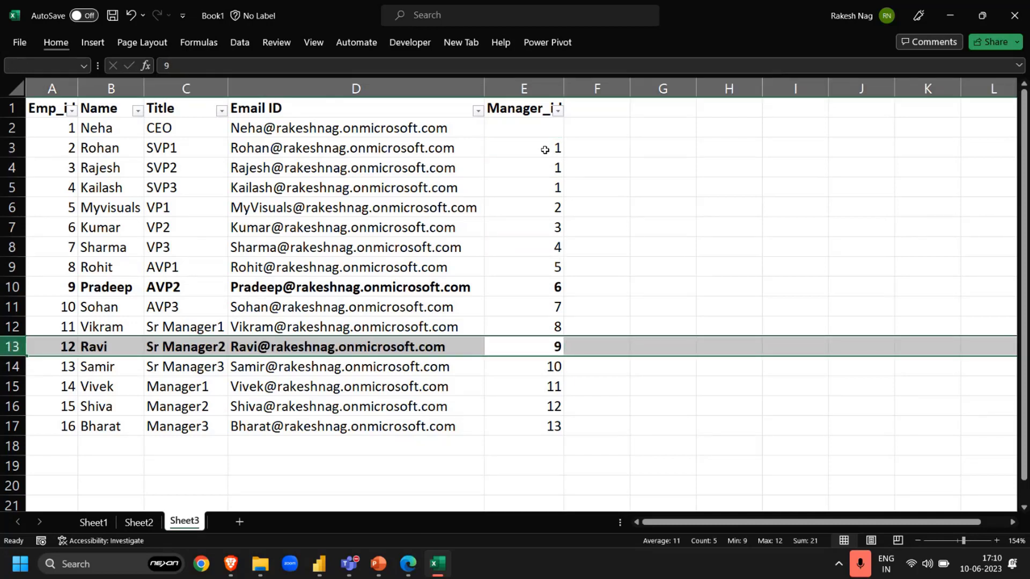
- Find the employee whose Manager_id is 12 and make that entire Manager2 row bold
key("Home")
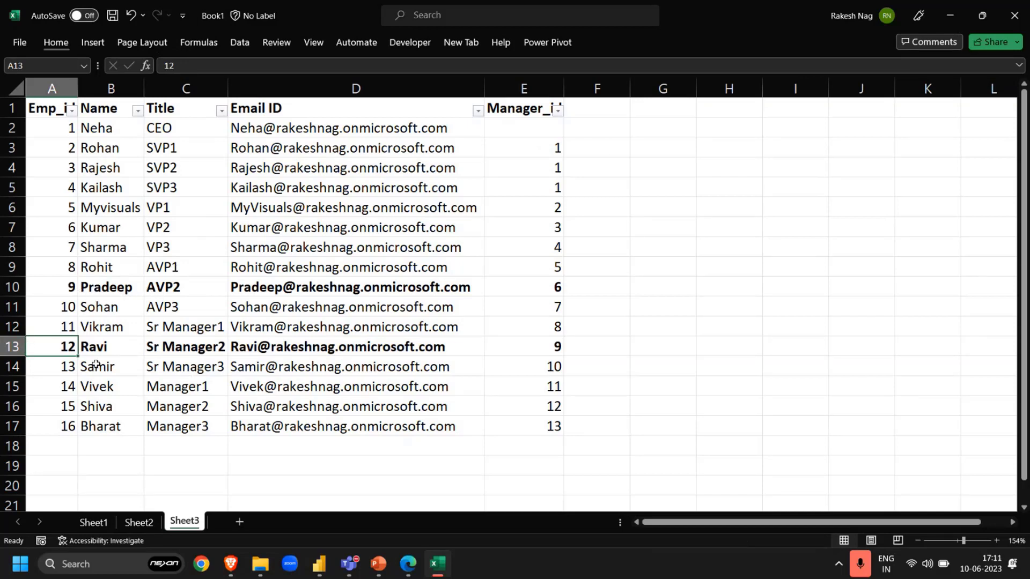
left_click(13, 347)
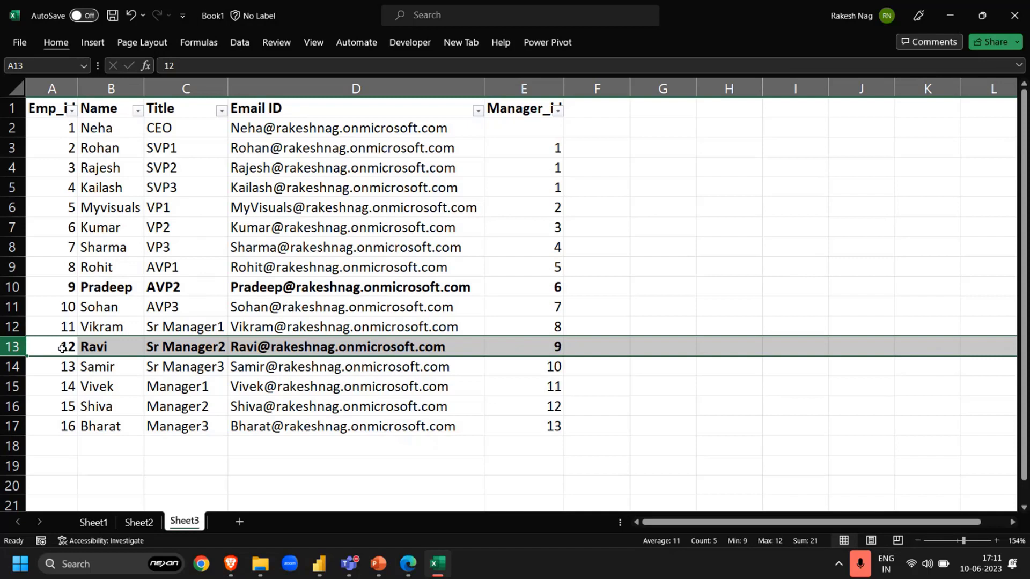
left_click(555, 408)
key("shift+space")
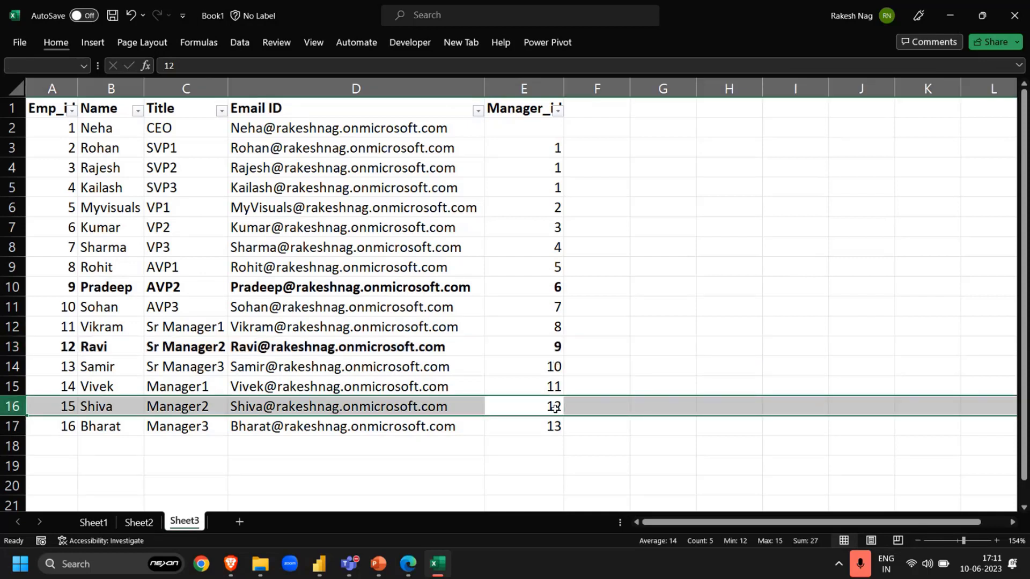
key("ctrl+b")
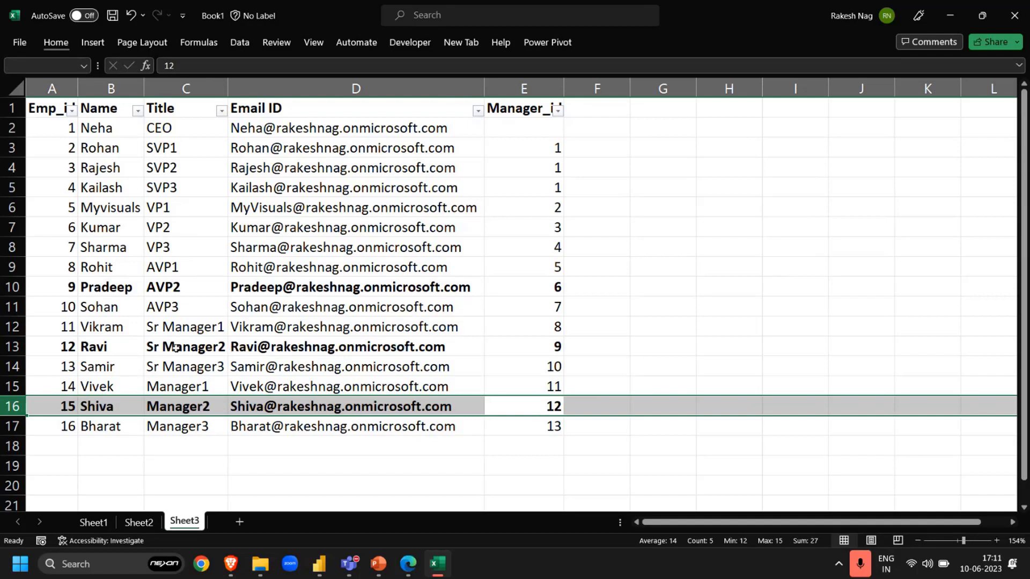
- Select the AVP2, Sr Manager2 and Manager2 rows together to show the reporting chain under Emp_id 9
left_click(45, 287)
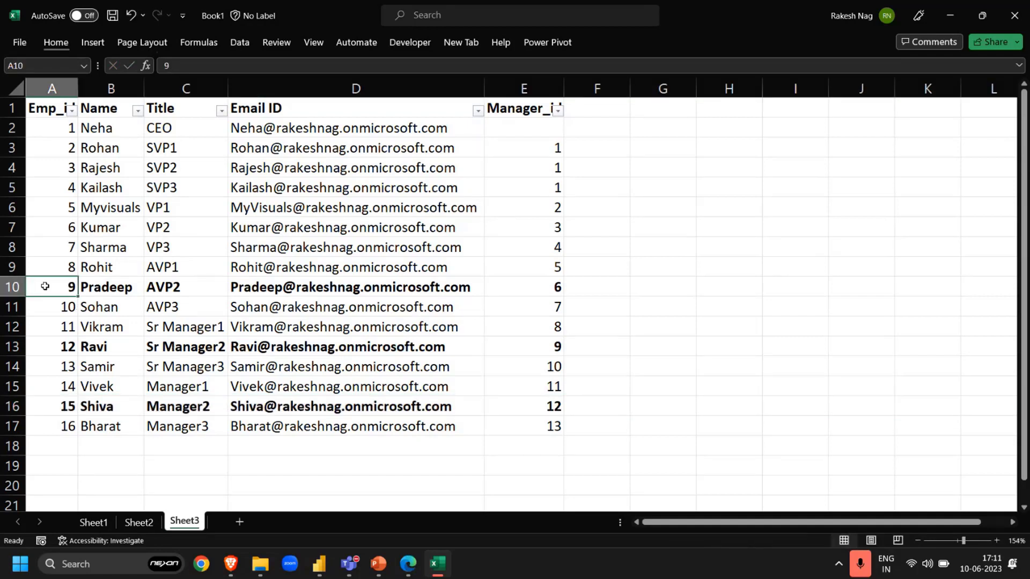
left_click(14, 287)
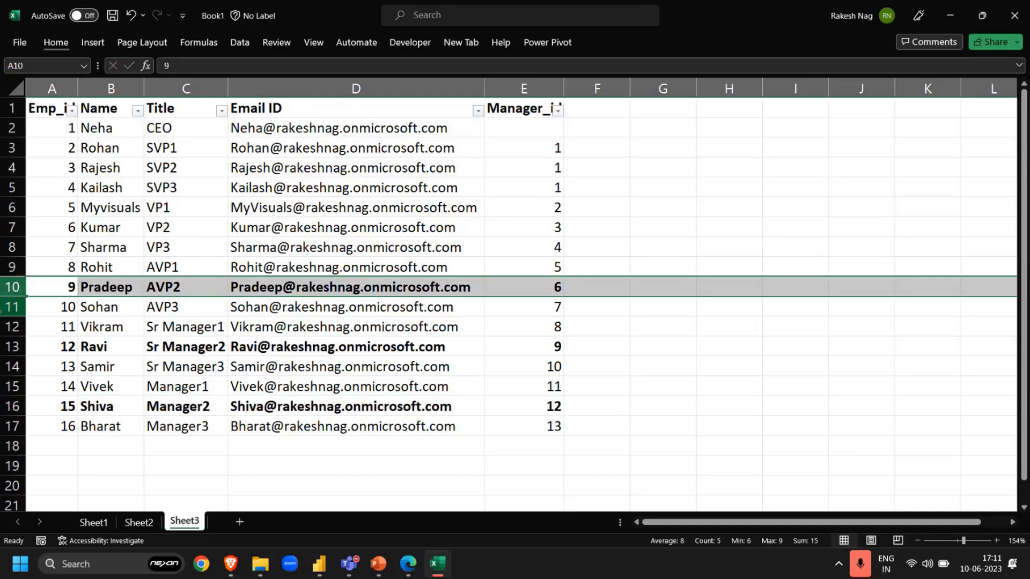
left_click(10, 346)
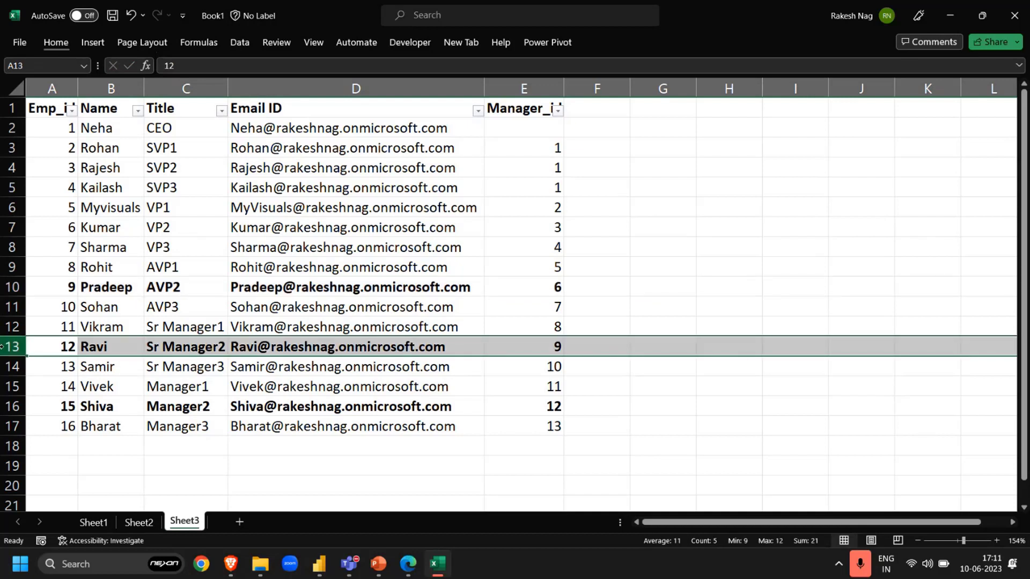
left_click(13, 406)
left_click(12, 287, "ctrl")
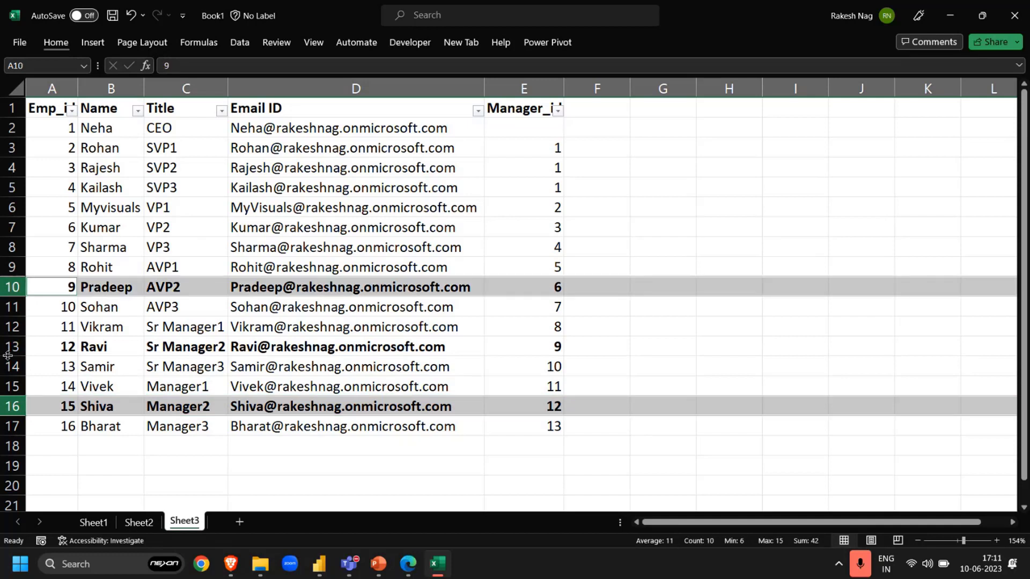
left_click(6, 346, "ctrl")
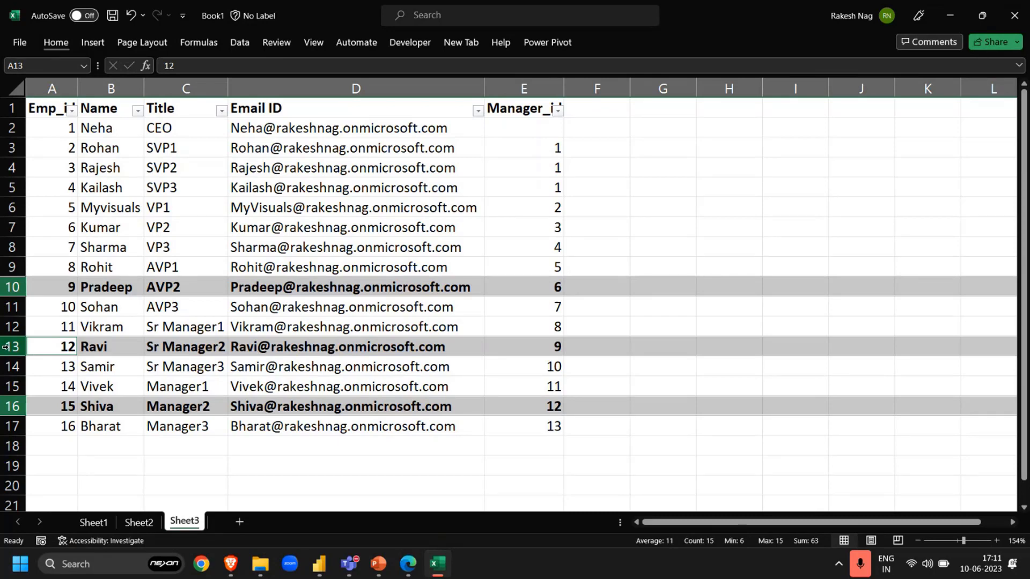
- Switch to the Hierarchy based security logic file in Power BI Desktop and examine the Path column's formula
key("alt+Tab")
key("alt+Tab")
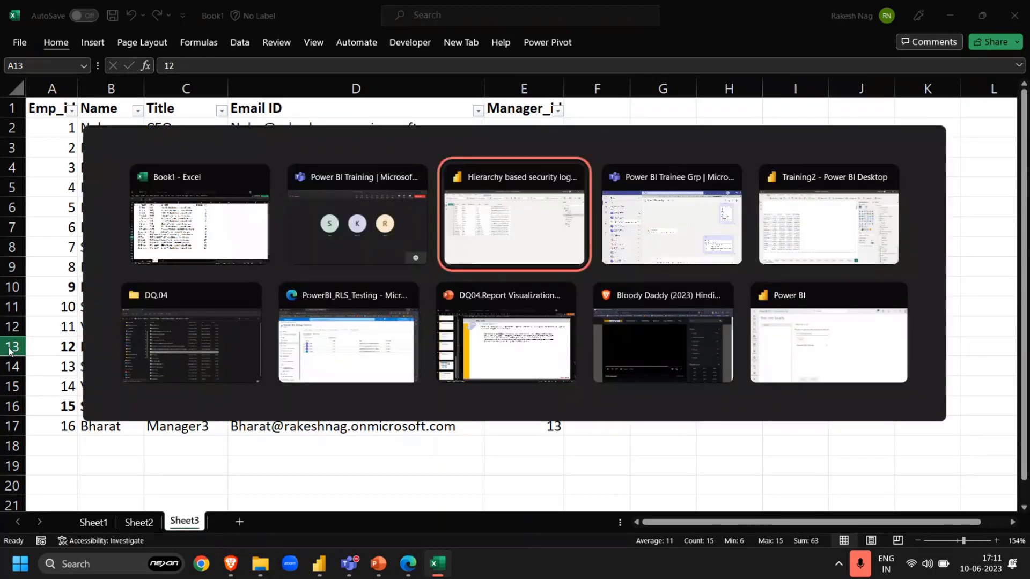
key("alt+Tab")
key("alt+Tab")
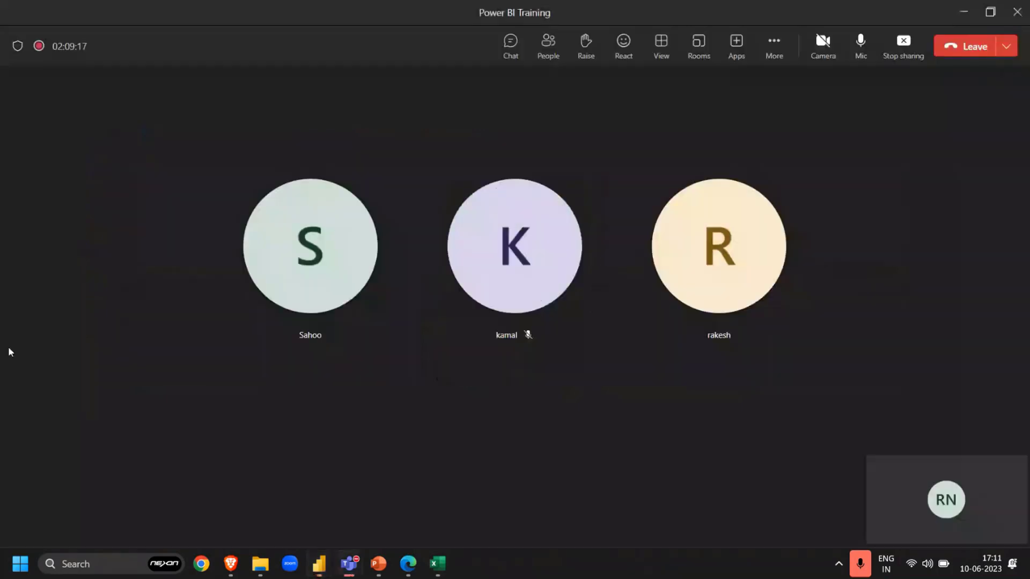
key("alt+Tab")
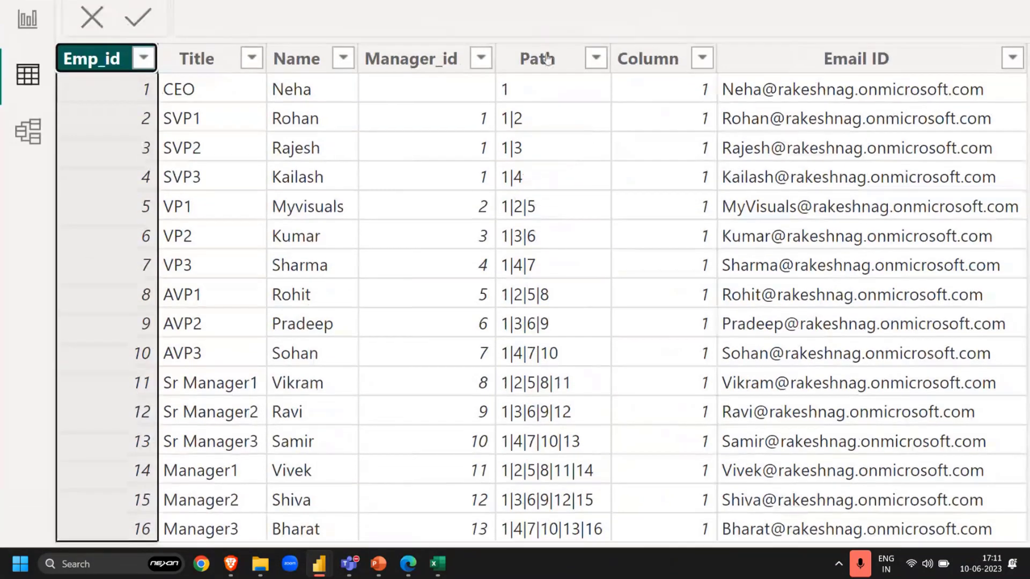
left_click(352, 23)
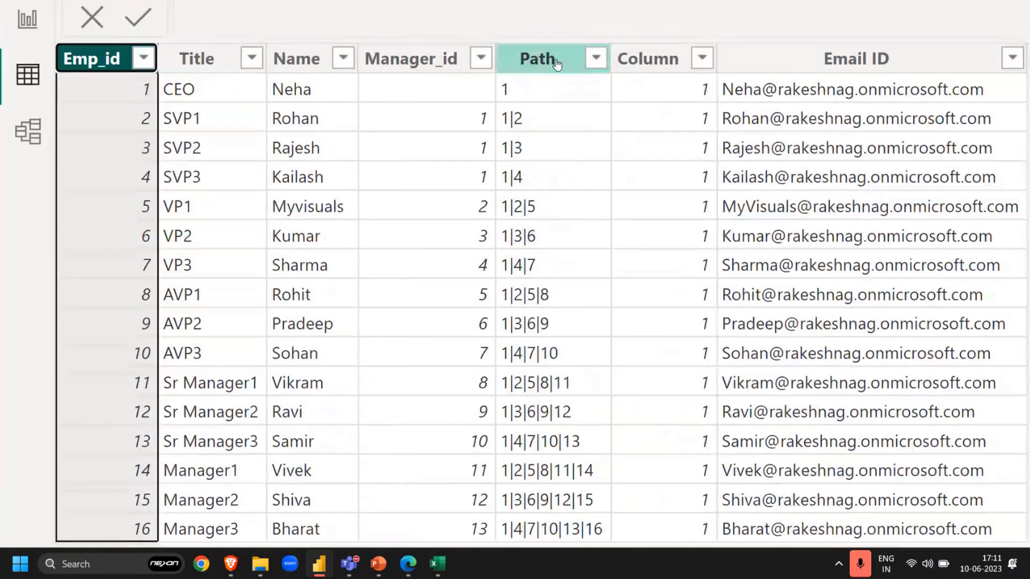
left_click(556, 63)
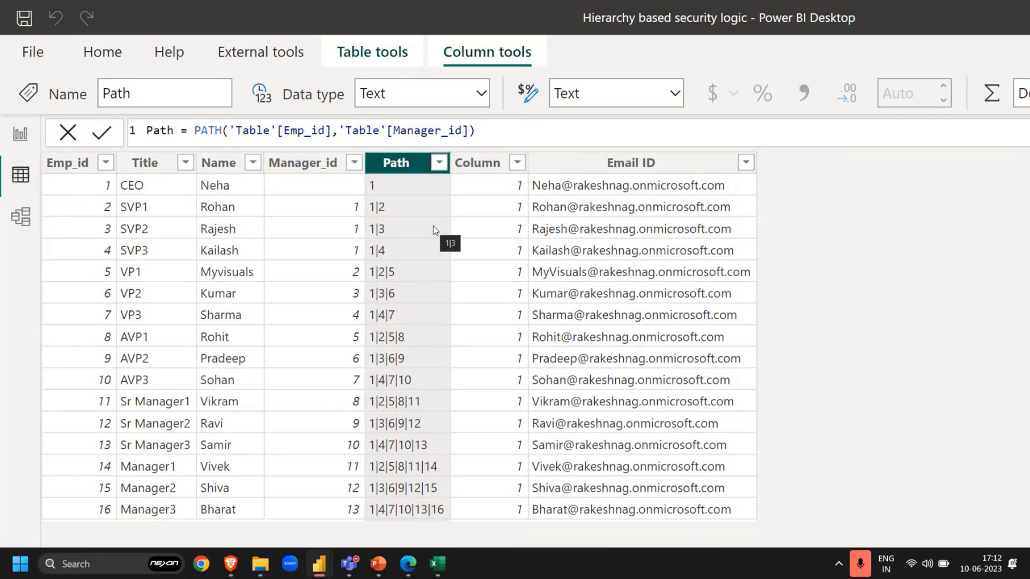
double_click(215, 131)
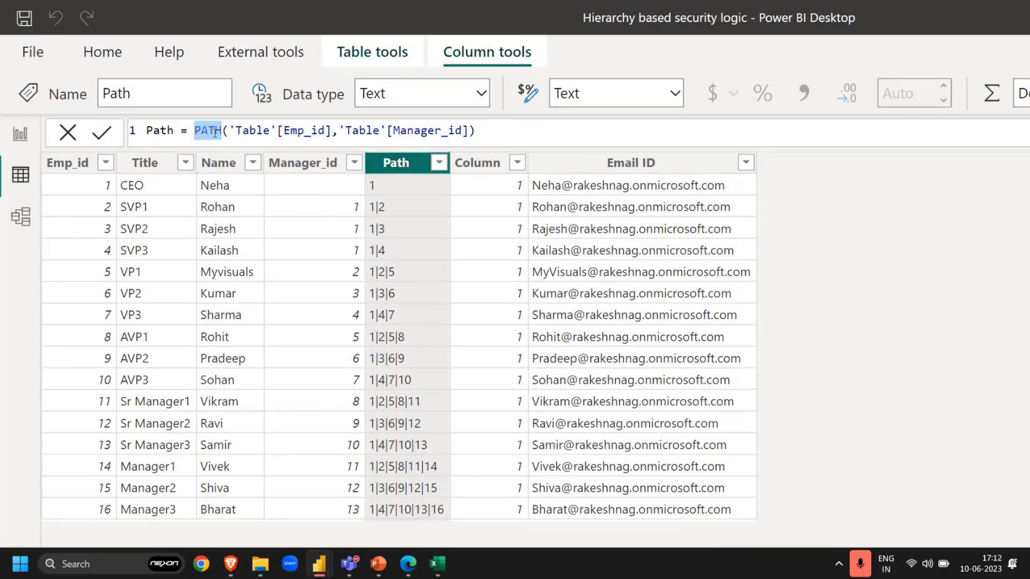
left_click(244, 131)
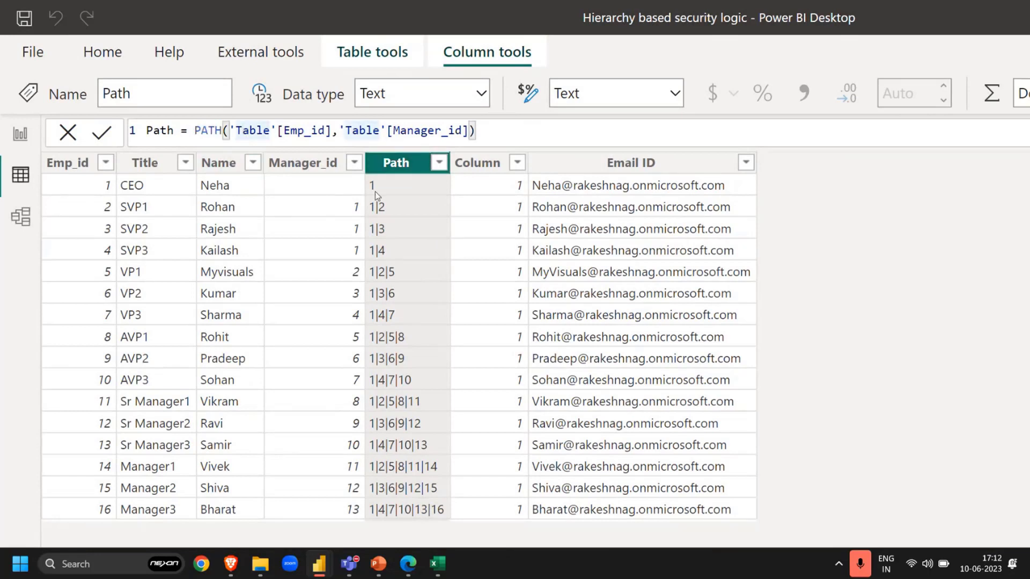
- Rewrite the Path column's formula as PATH('Table'[Emp_id],'Table'[Manager_id])
left_click(194, 131)
key("shift+End")
key("Delete")
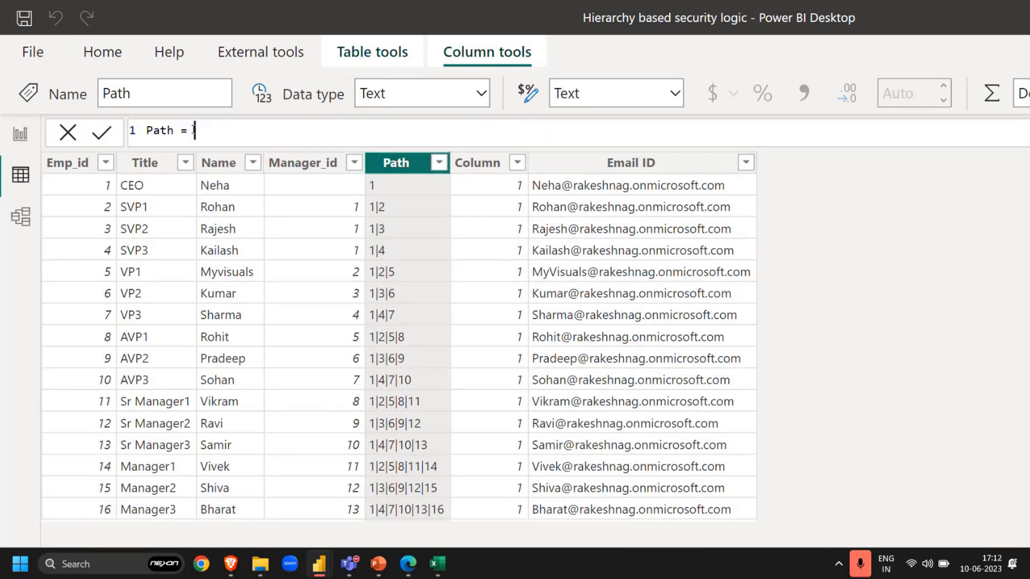
type("path")
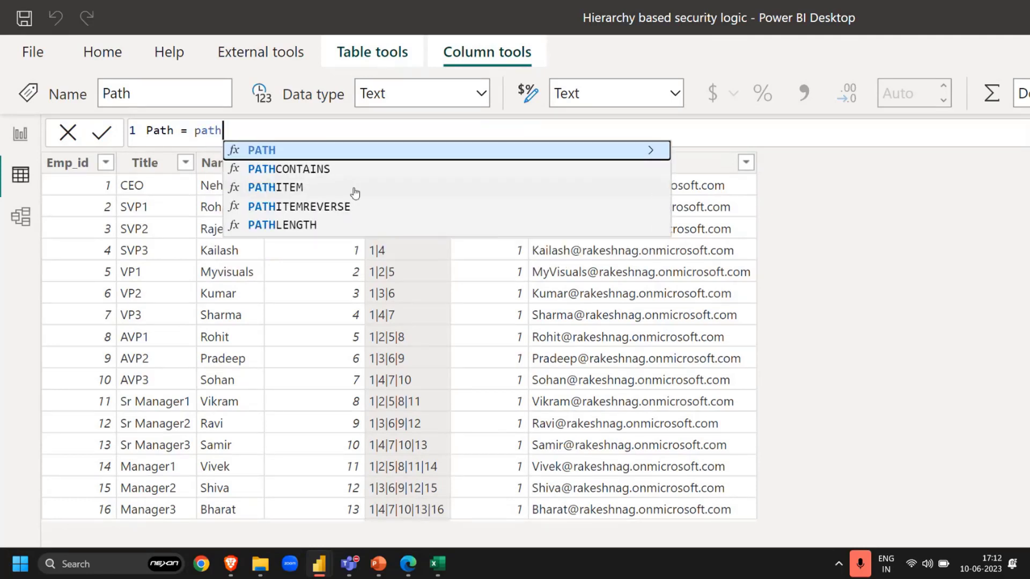
key("Tab")
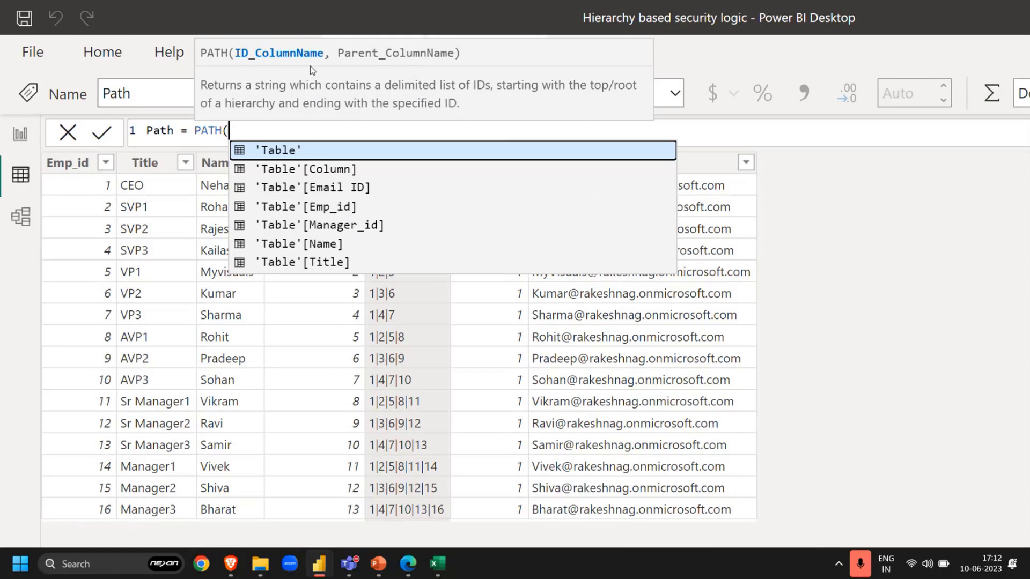
type("e'[Emp")
key("Tab")
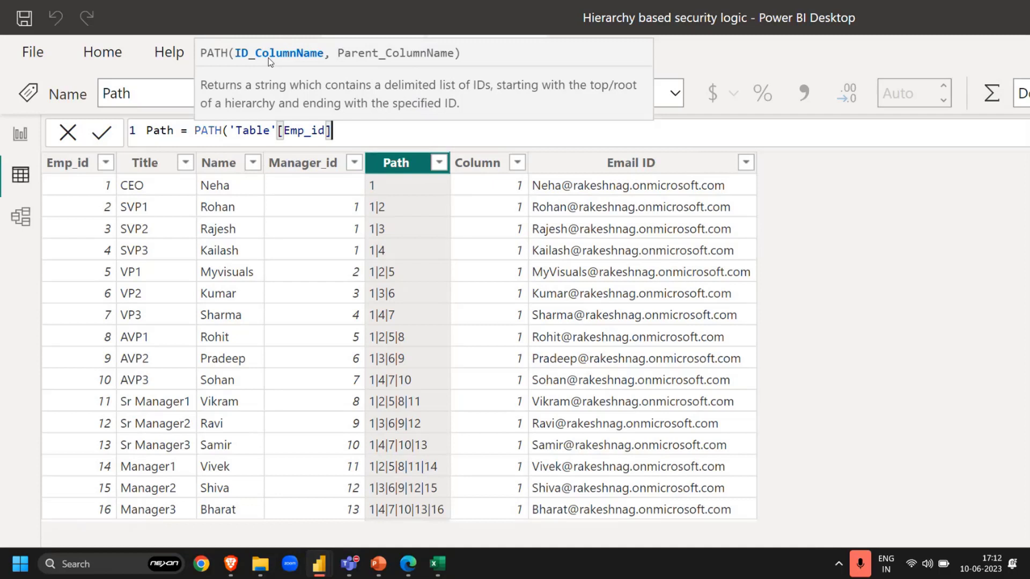
type(",")
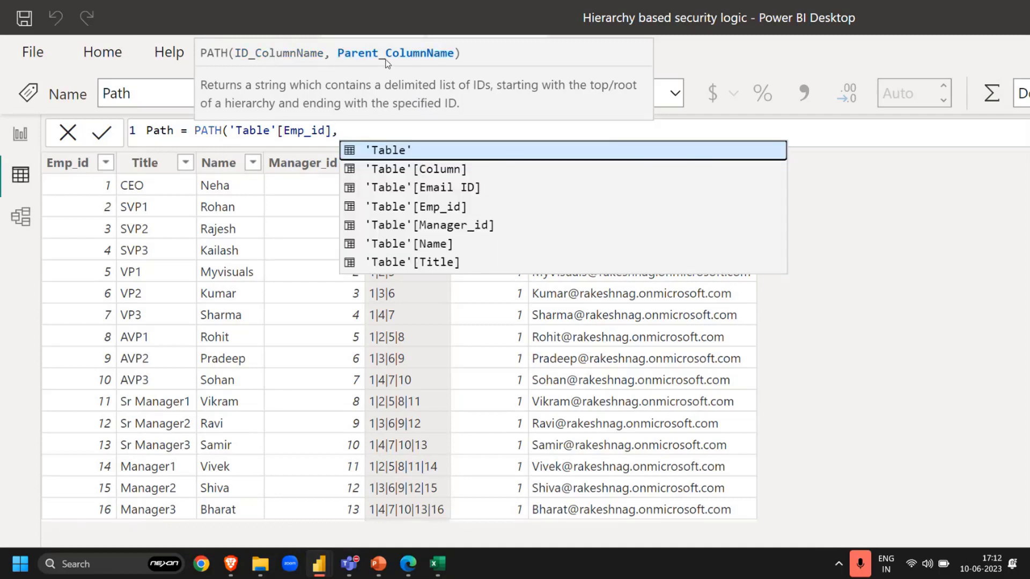
type("ma")
key("Tab")
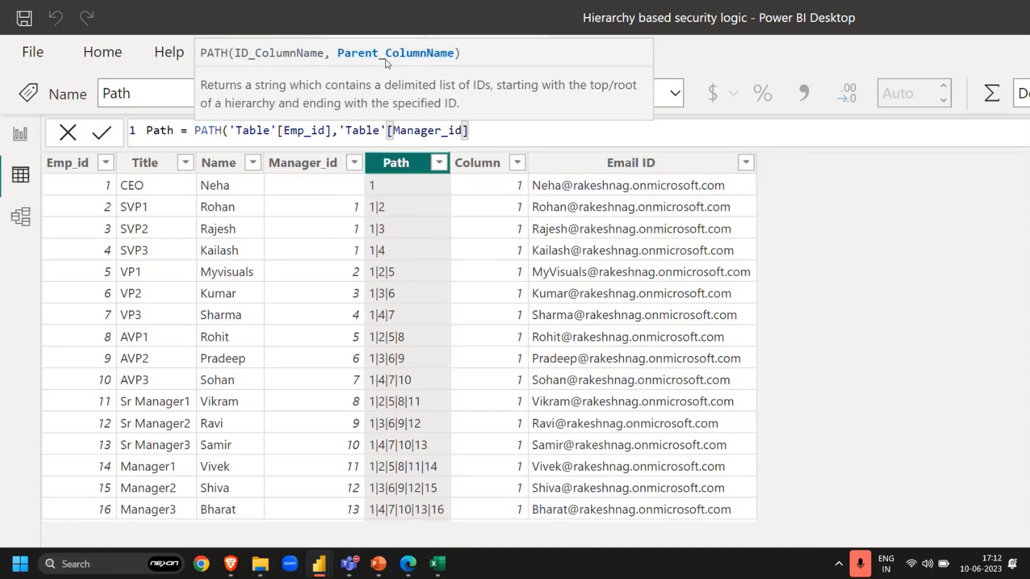
type(")")
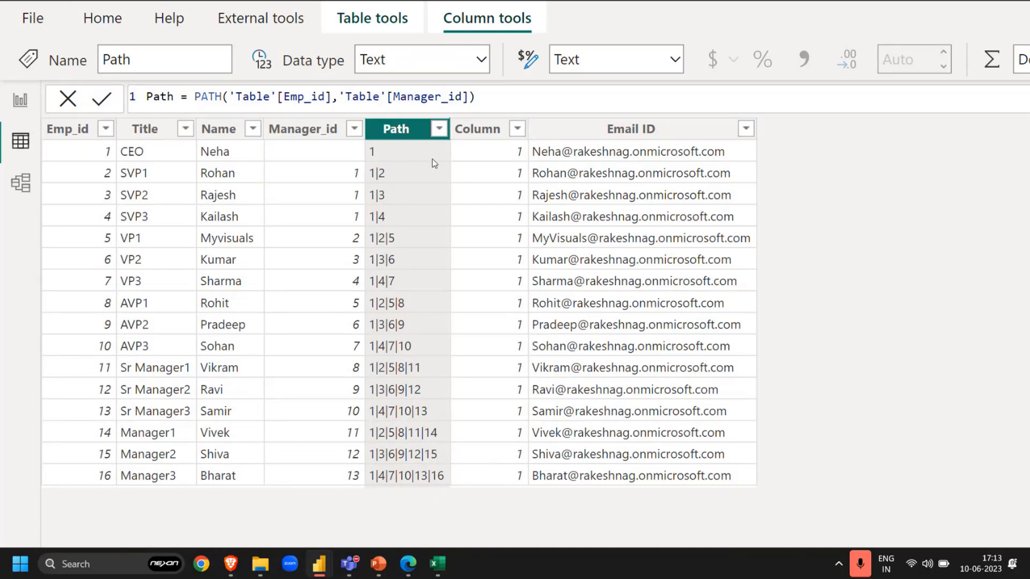
- Filter the Path column to the paths that contain 9
left_click(439, 129)
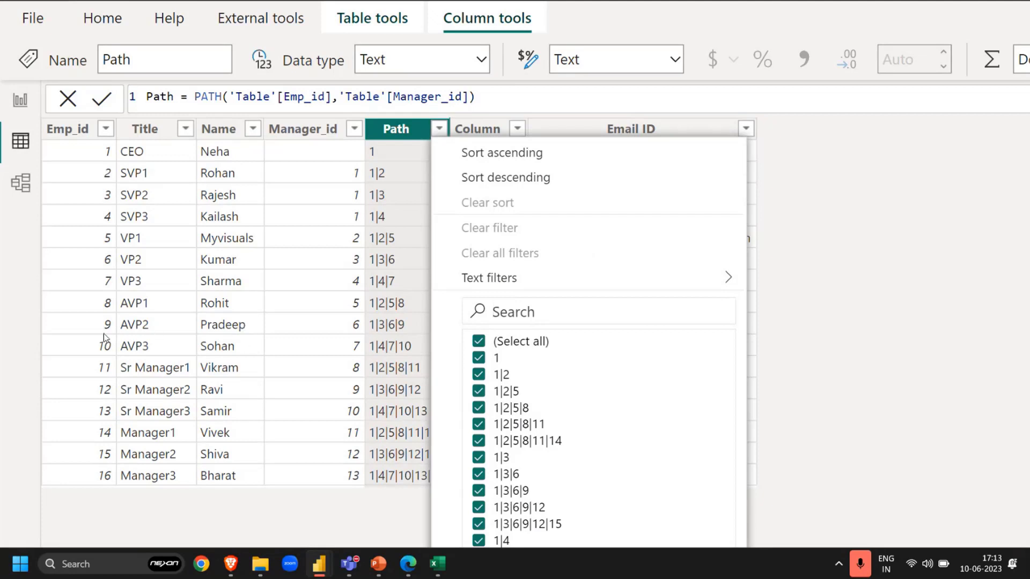
type("9")
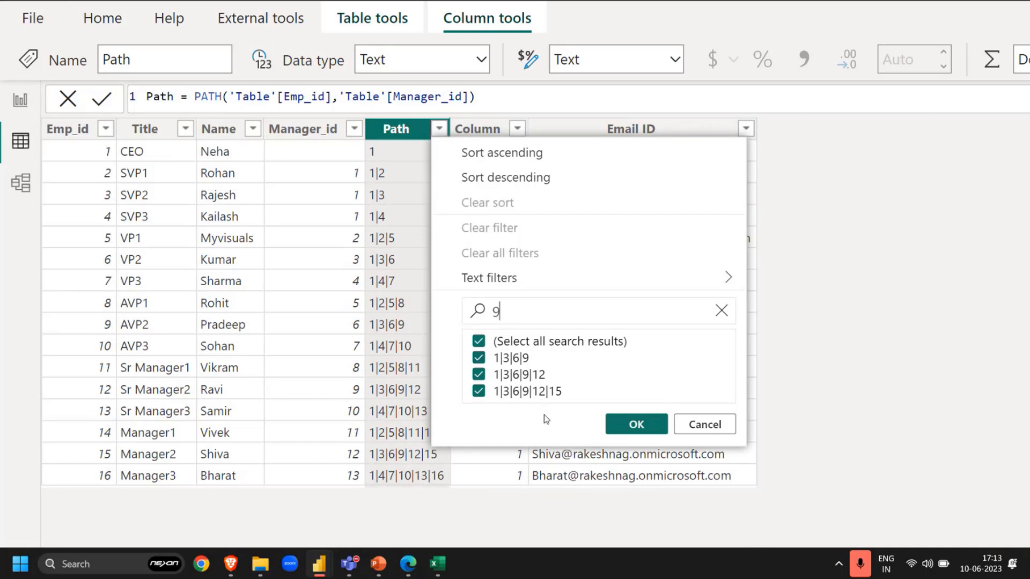
left_click(647, 427)
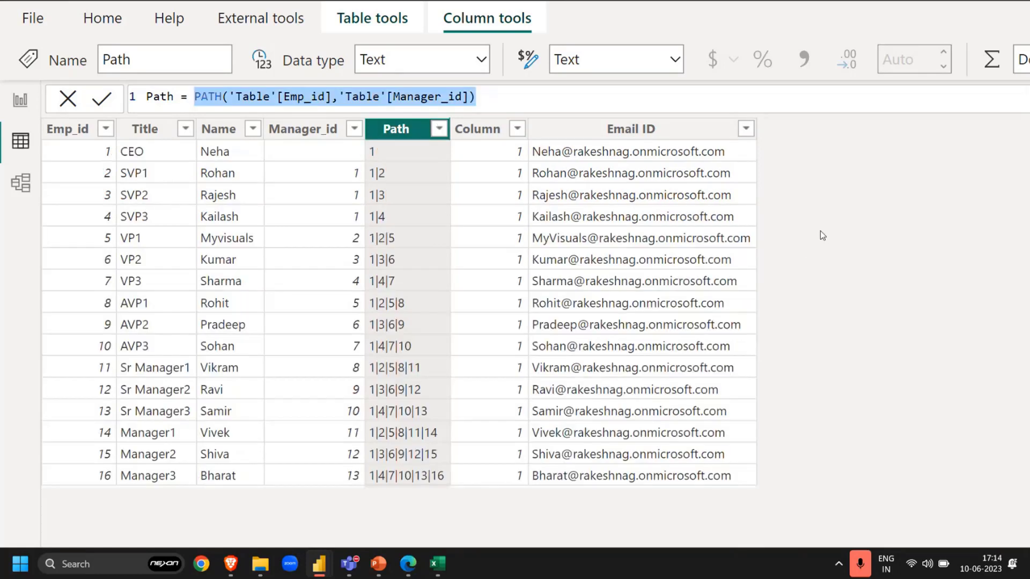
- Collapse the field list of Table and switch to the Sample - Superstore.xlsx workbook in Excel
left_click(844, 255)
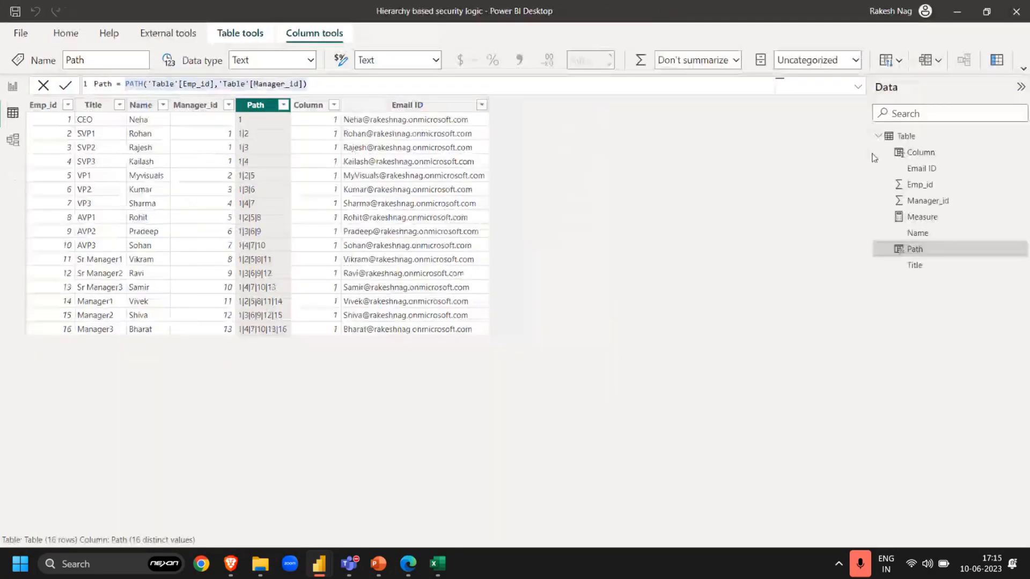
left_click(878, 136)
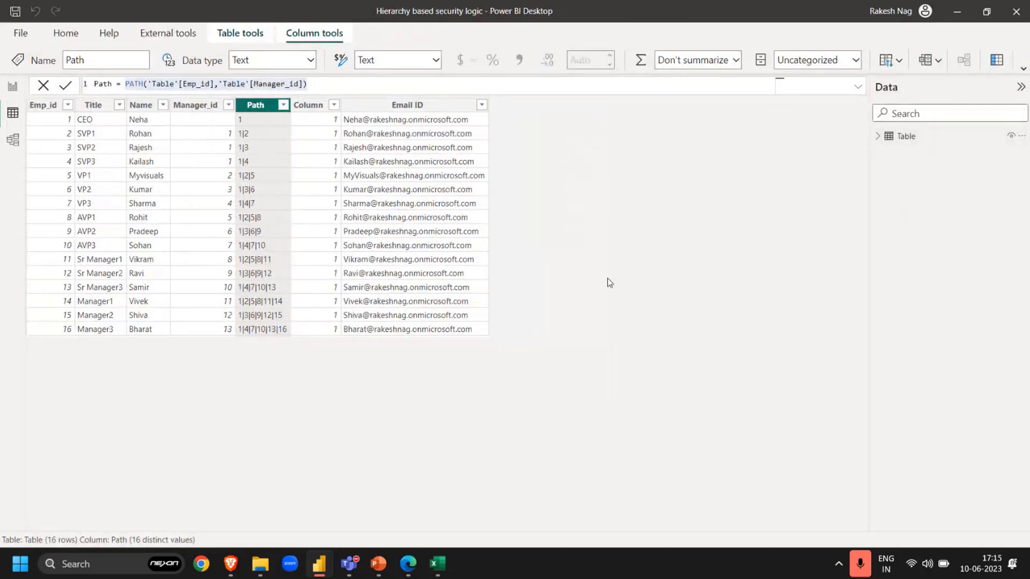
key("alt+Tab")
key("alt+Tab")
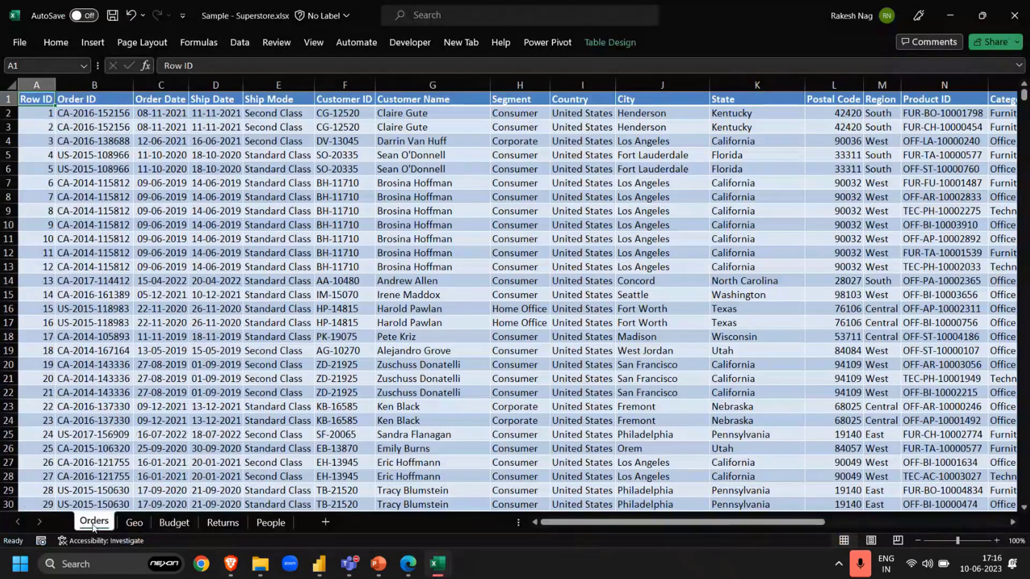
- Add a Sales Rep column header in cell V1 of the Orders sheet, directly after Net Profit
left_click(238, 317)
key("ctrl+Home")
key("ctrl+Right")
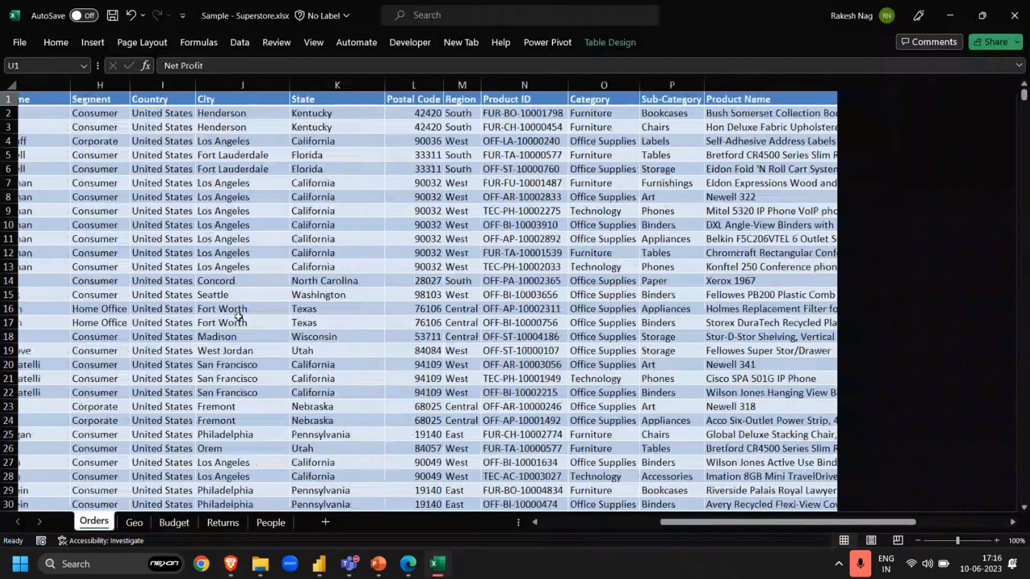
key("ctrl+Left")
key("ctrl+Right")
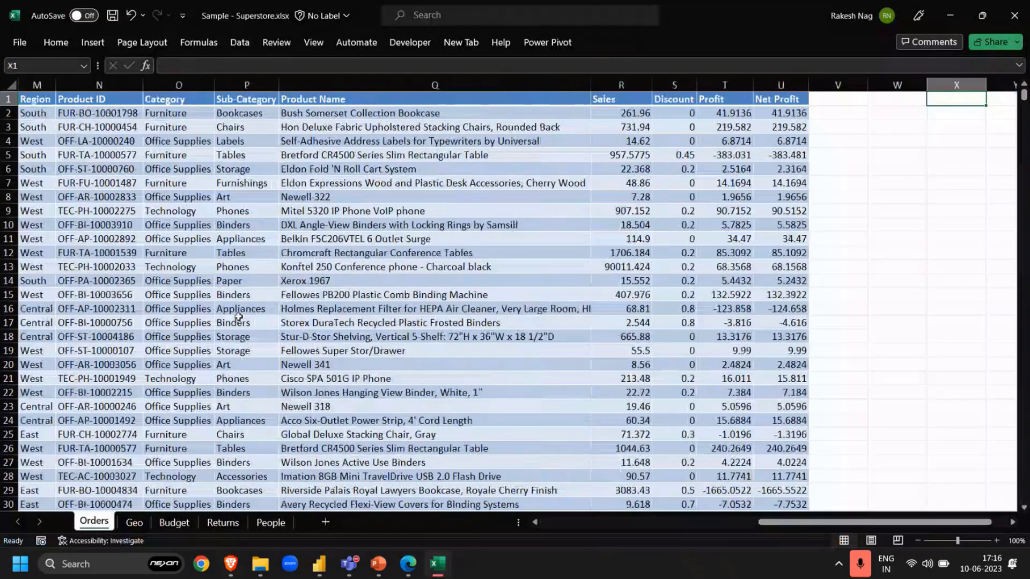
key("Right")
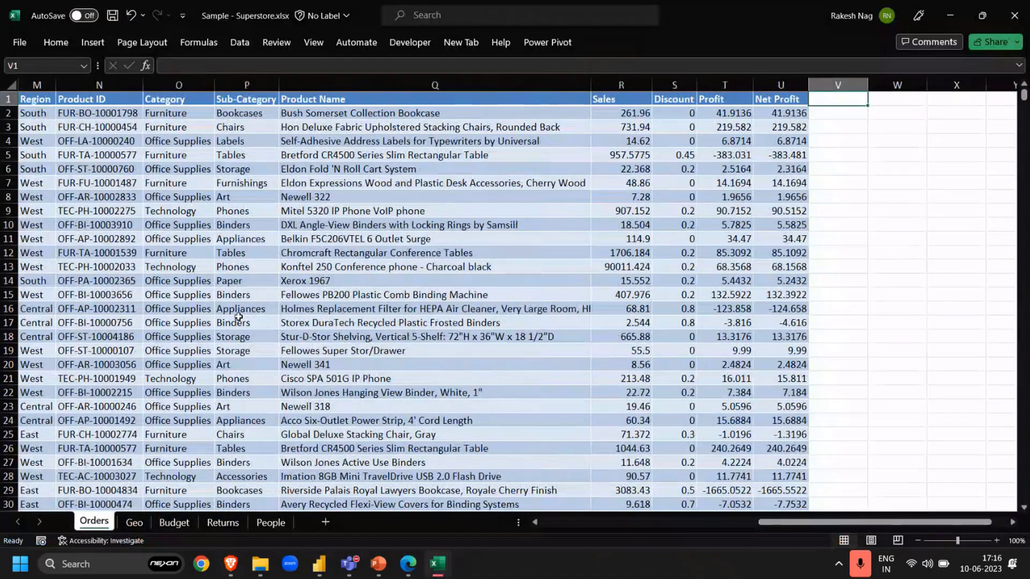
type("Sal")
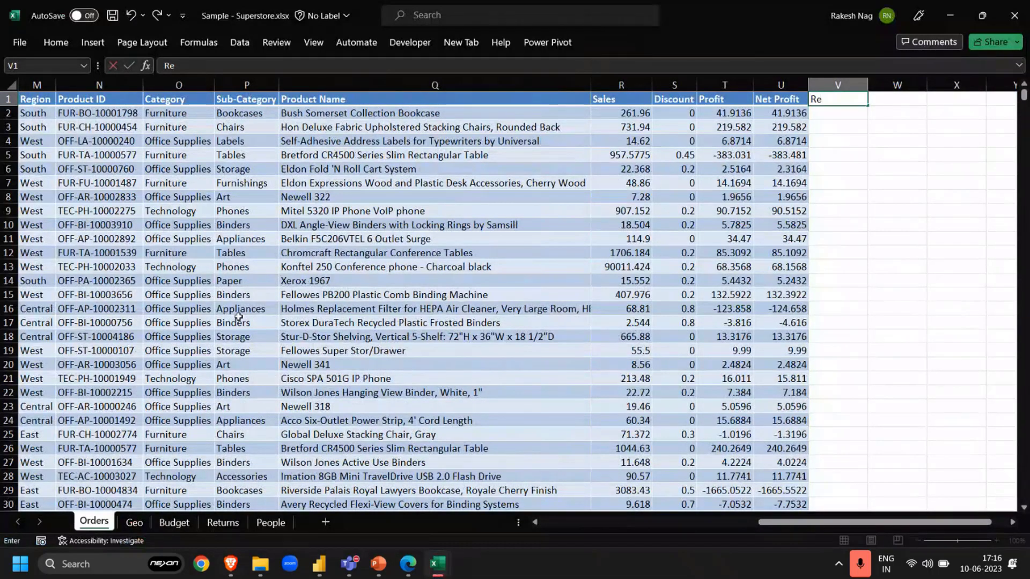
type("s Rep")
key("Return")
scroll(238, 317, "right", 3)
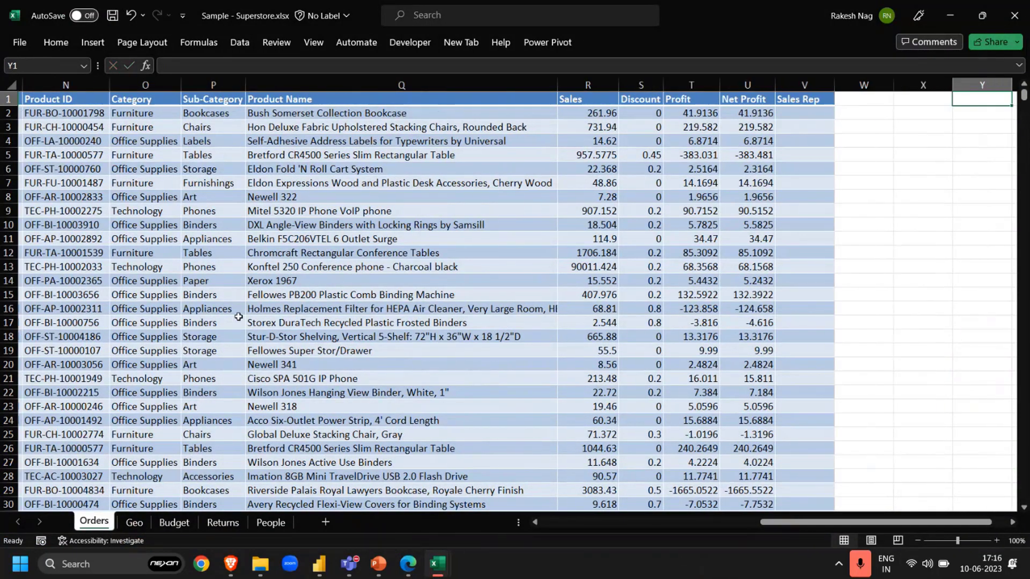
- Check the range of Emp_id values in Power BI's employee table, and return to the Sample - Superstore.xlsx workbook in Excel
key("alt+Tab")
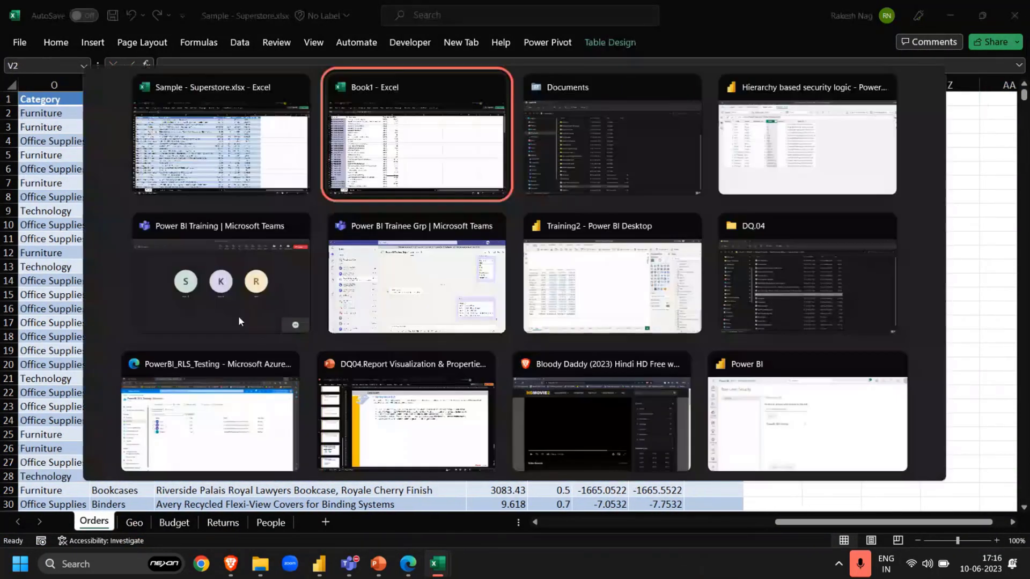
key("alt+Tab")
key("alt+Tab")
key("alt+Tab")
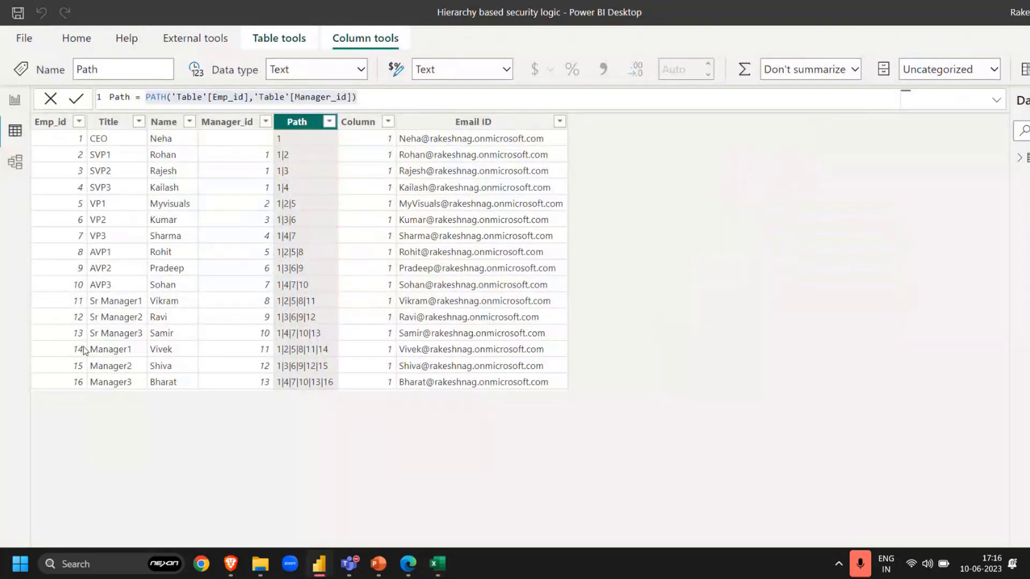
key("alt+Tab")
key("alt+Tab")
key("alt+Tab")
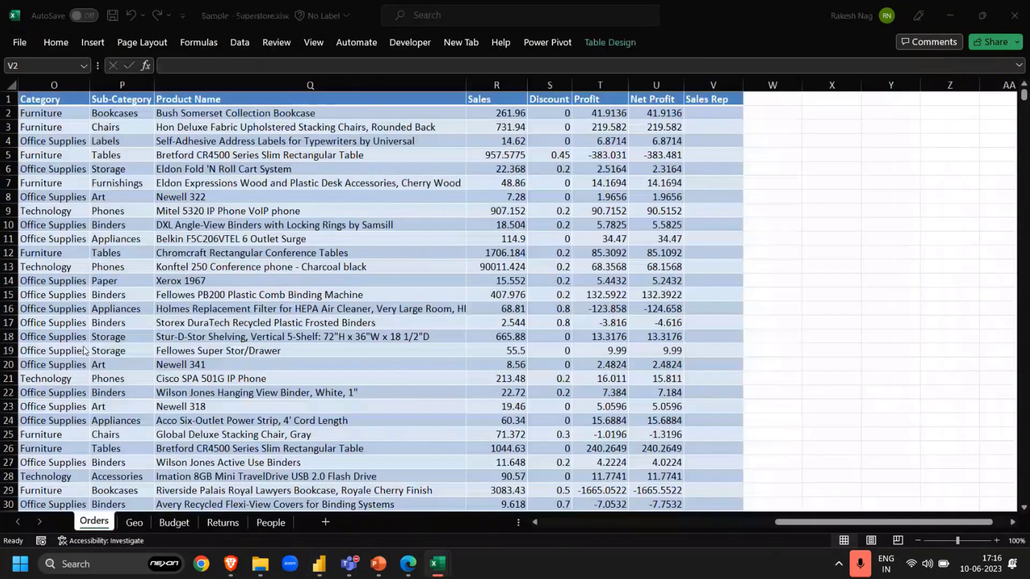
- Fill the Sales Rep column from V2 down with the formula =RANDBETWEEN(1,16)
type("=ran")
key("Down")
key("Down")
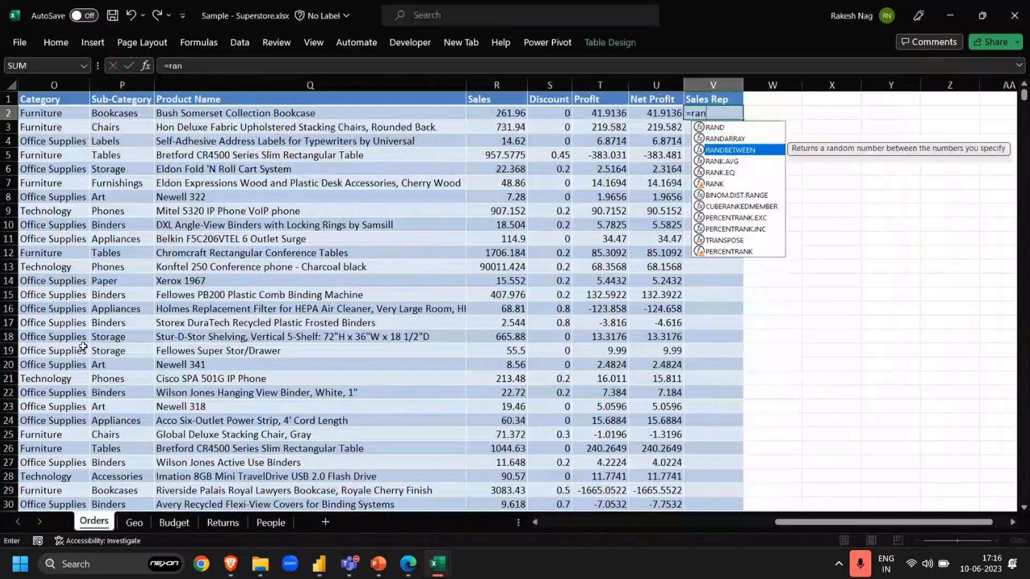
key("Tab")
type("1,16)")
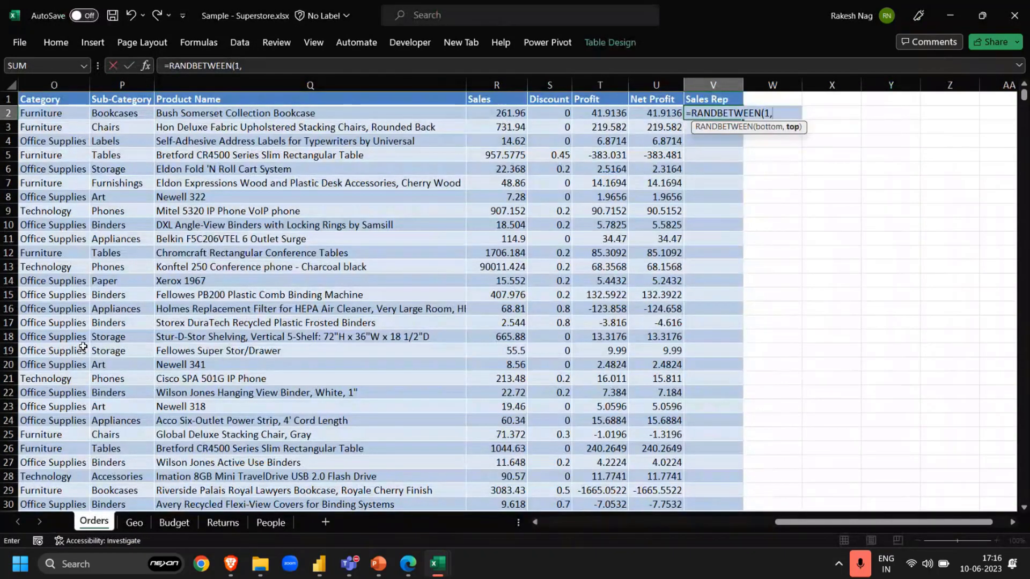
key("Return")
key("Up")
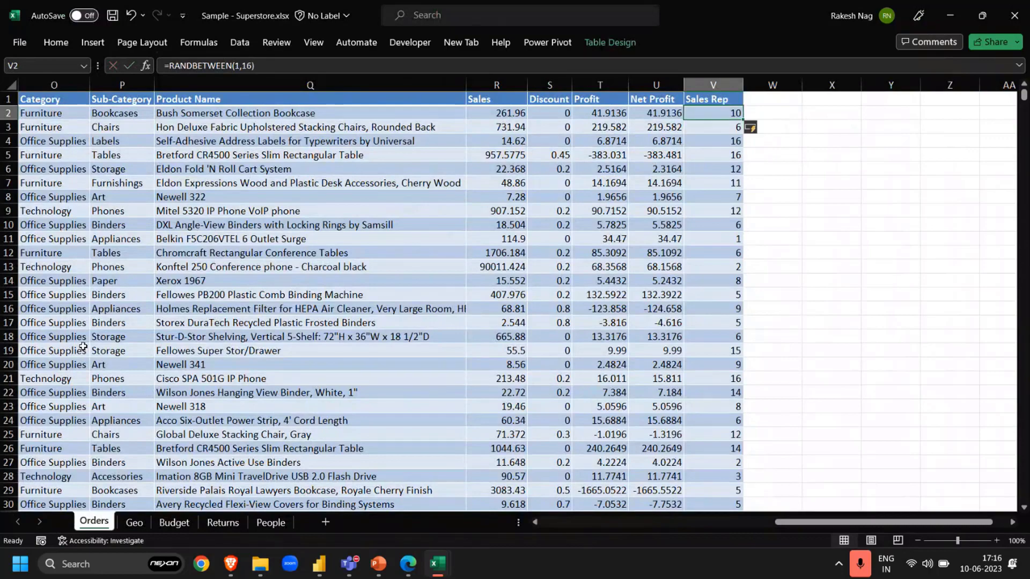
- Replace the random-number formulas throughout the Sales Rep column with their static values
key("ctrl+shift+Down")
key("ctrl+c")
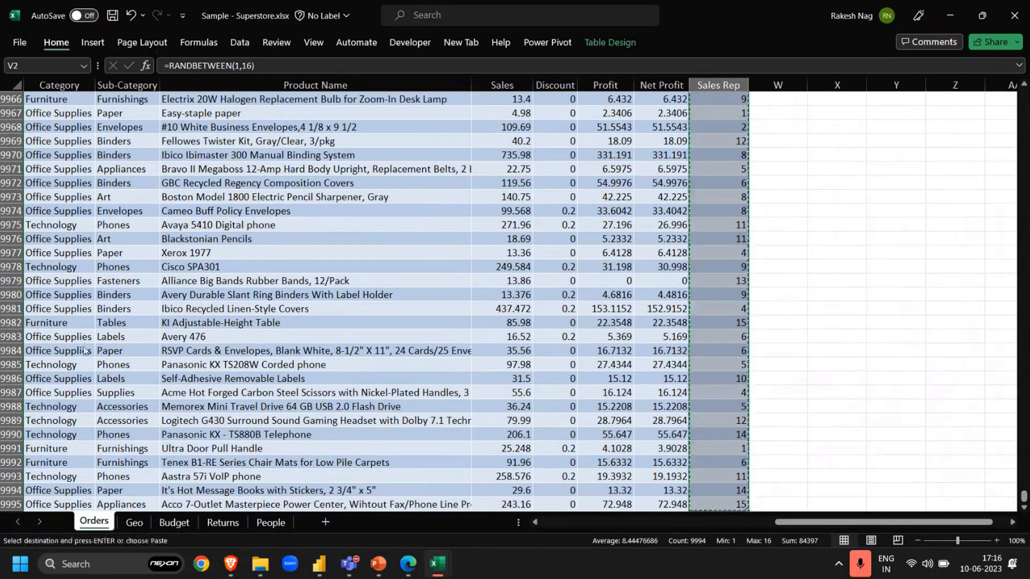
key("Up")
key("Down")
key("Down")
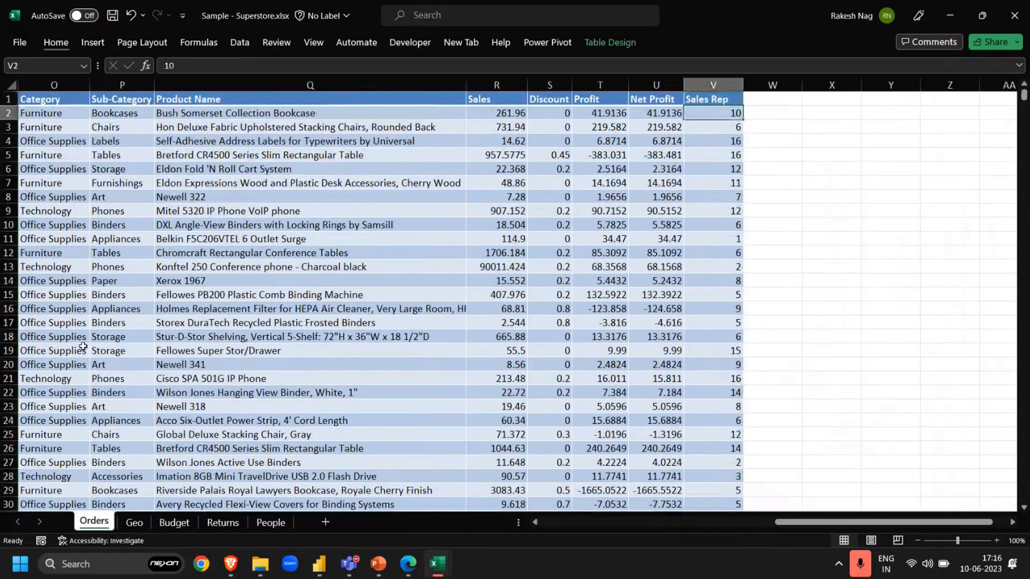
key("Up")
key("Up")
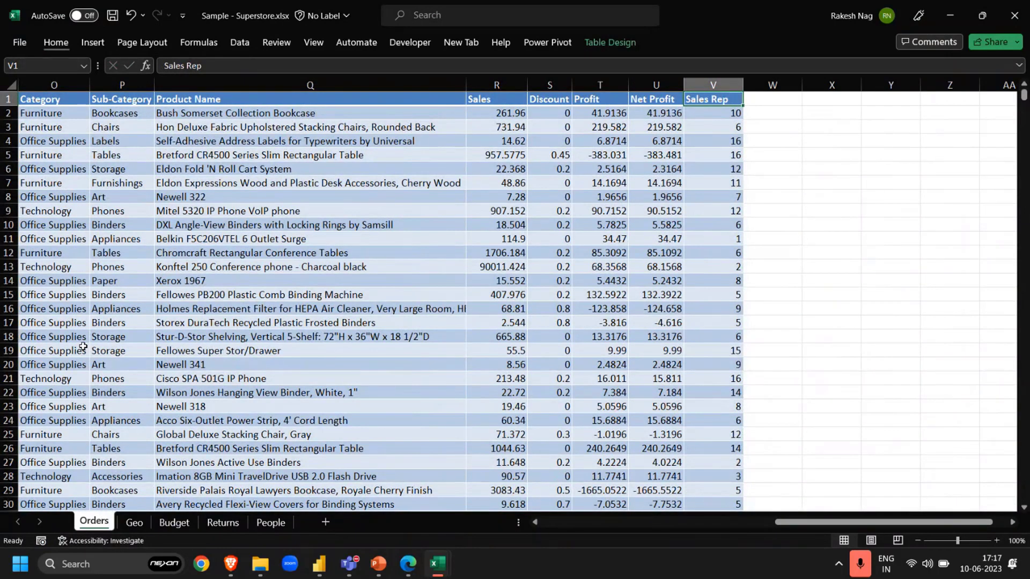
- Rename the Sales Rep header in cell V1 to Sales Rep ID
key("ctrl+Down")
key("ctrl+Up")
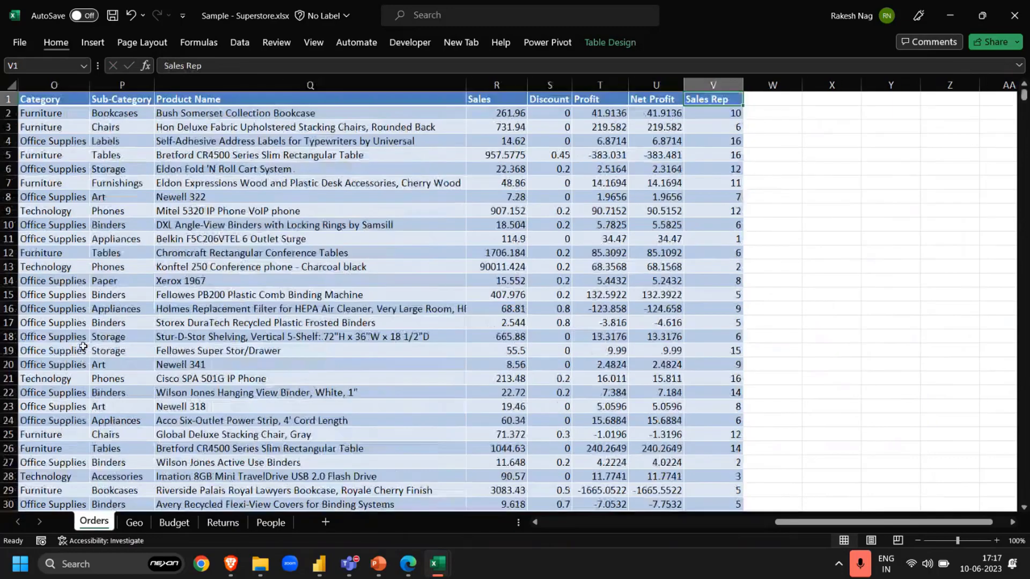
key("Right")
key("Right")
key("Left")
key("Left")
key("F2")
type("ID")
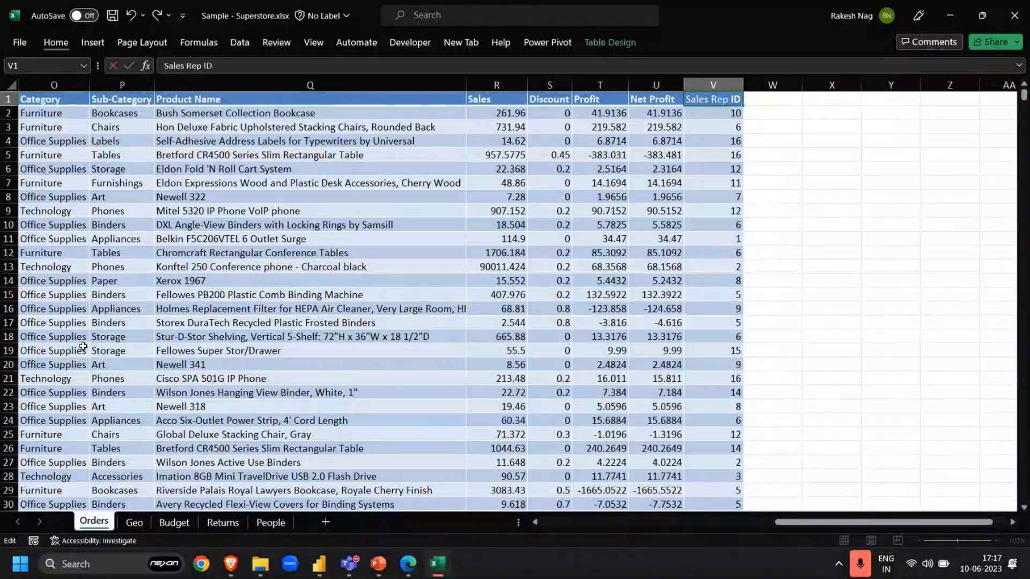
key("Return")
key("Up")
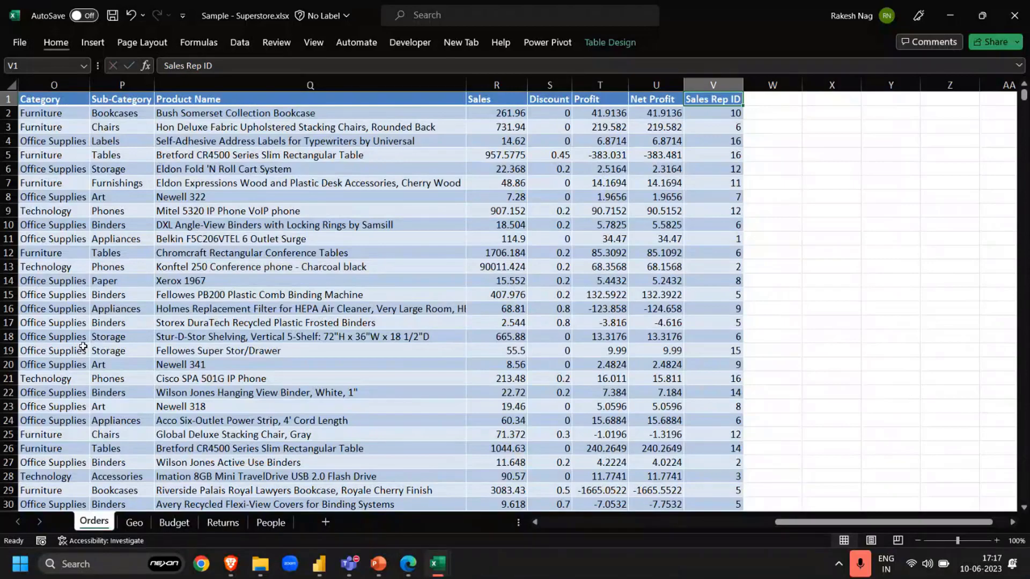
- Examine the extent of the Orders table, from Row ID to Sales Rep ID and down to its last row
key("ctrl+Left")
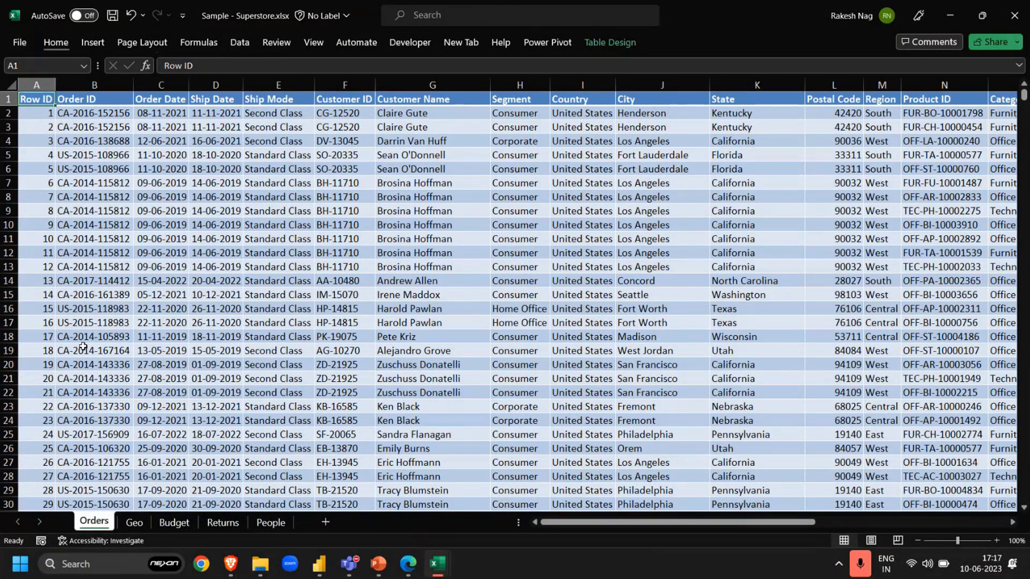
key("ctrl+Right")
key("ctrl+Down")
key("ctrl+Up")
key("Down")
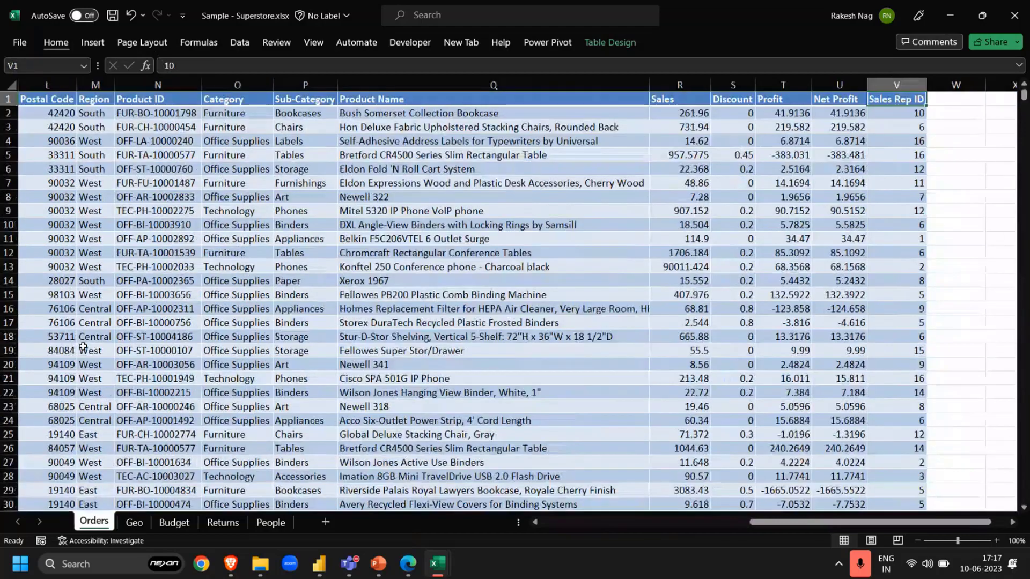
key("ctrl+Left")
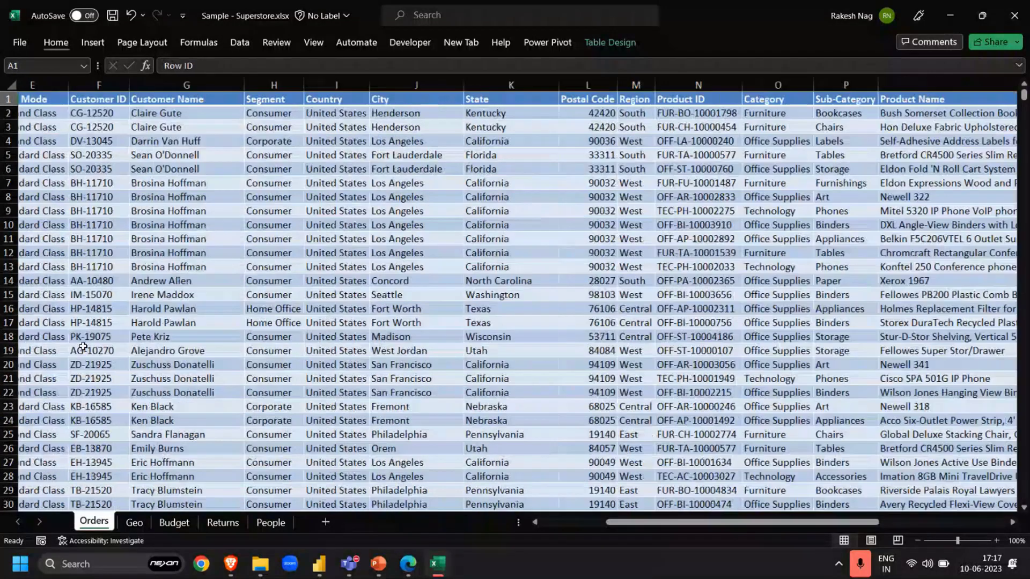
key("ctrl+Down")
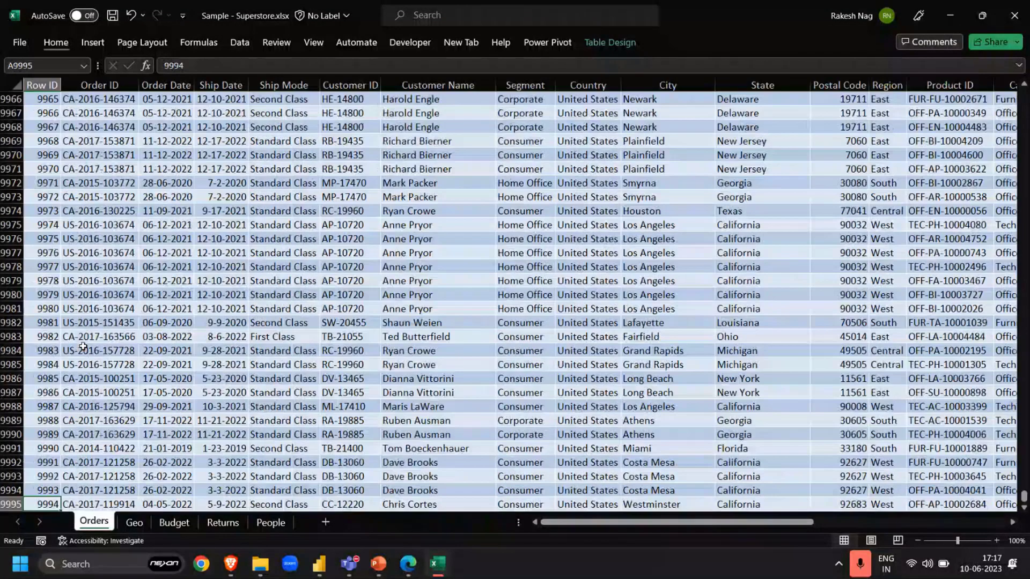
- Copy the whole Orders table with its headers into a new blank workbook and fit the column widths to the contents
key("ctrl+Up")
key("ctrl+shift+Right")
key("ctrl+shift+Down")
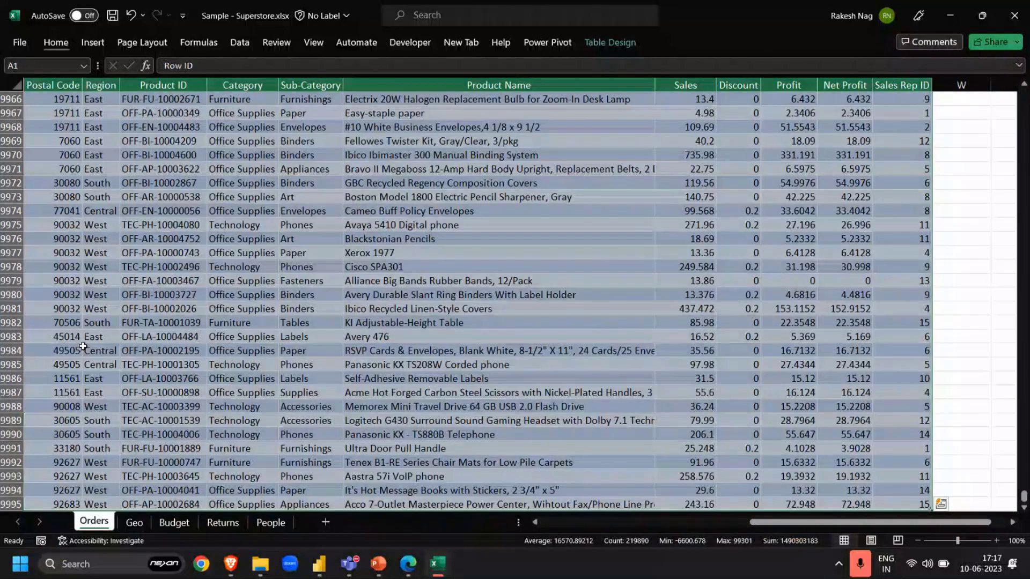
key("ctrl+BackSpace")
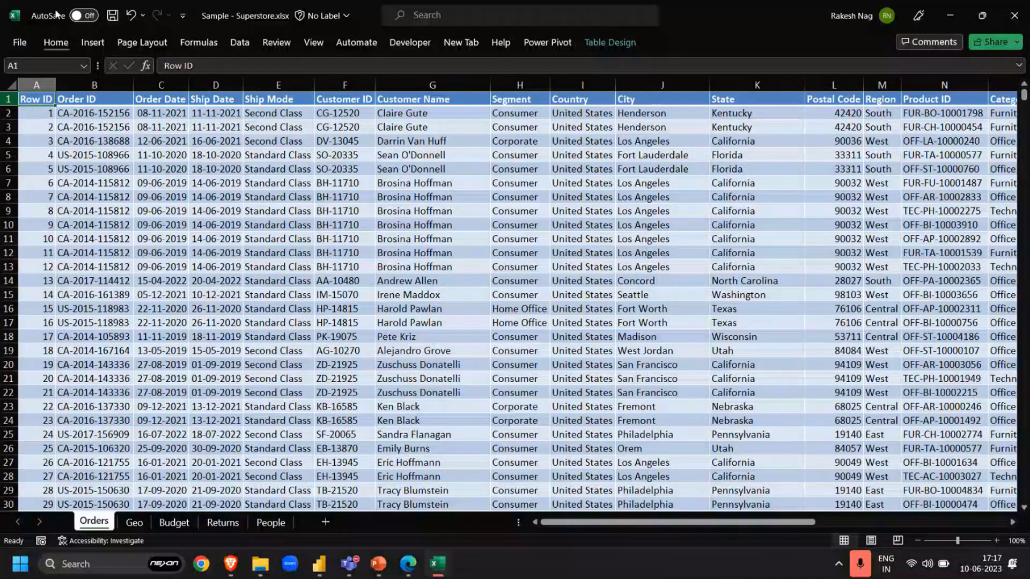
key("ctrl+shift+Right")
key("ctrl+shift+Down")
key("ctrl+c")
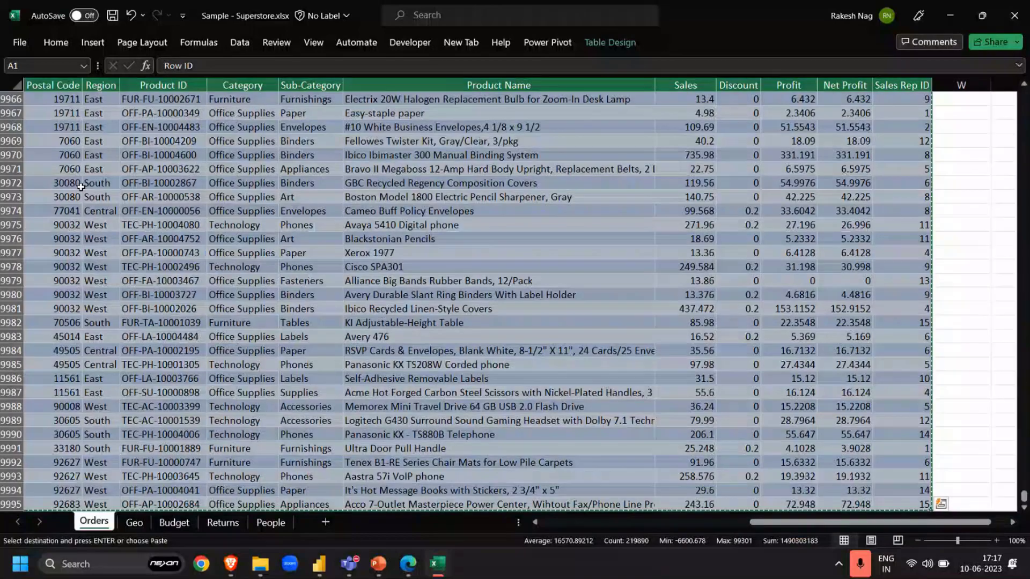
key("ctrl+n")
key("ctrl+v")
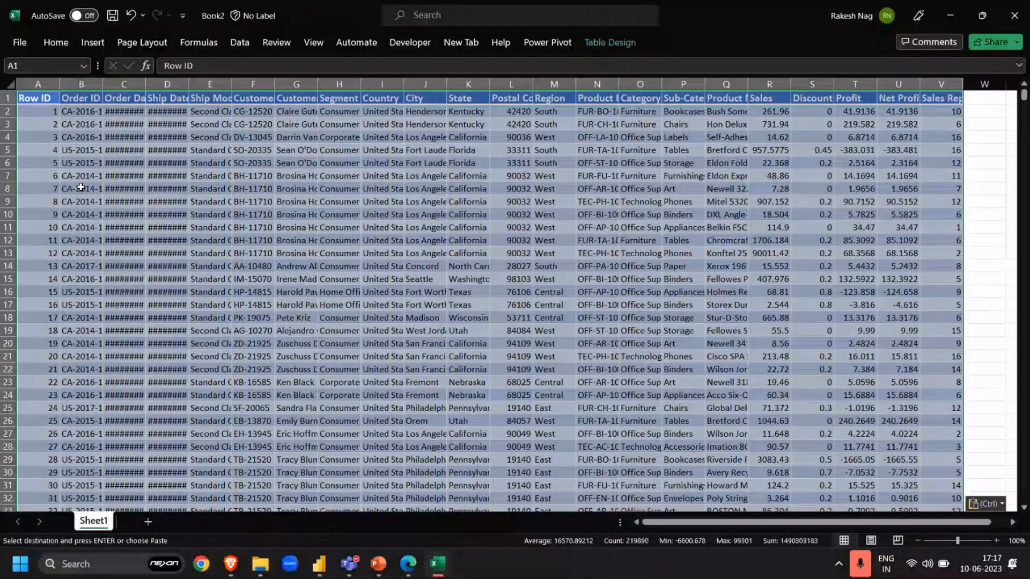
left_click(410, 282)
- Save the new workbook as Sales Data in the DQ.04 folder, in Excel Workbook format
key("ctrl+s")
key("F12")
type("Sales Data")
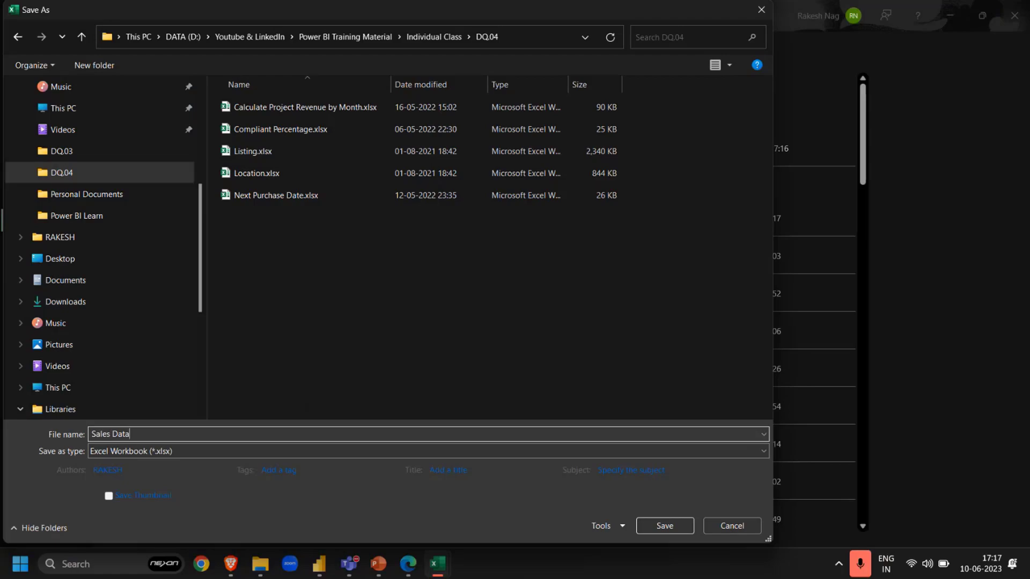
key("Return")
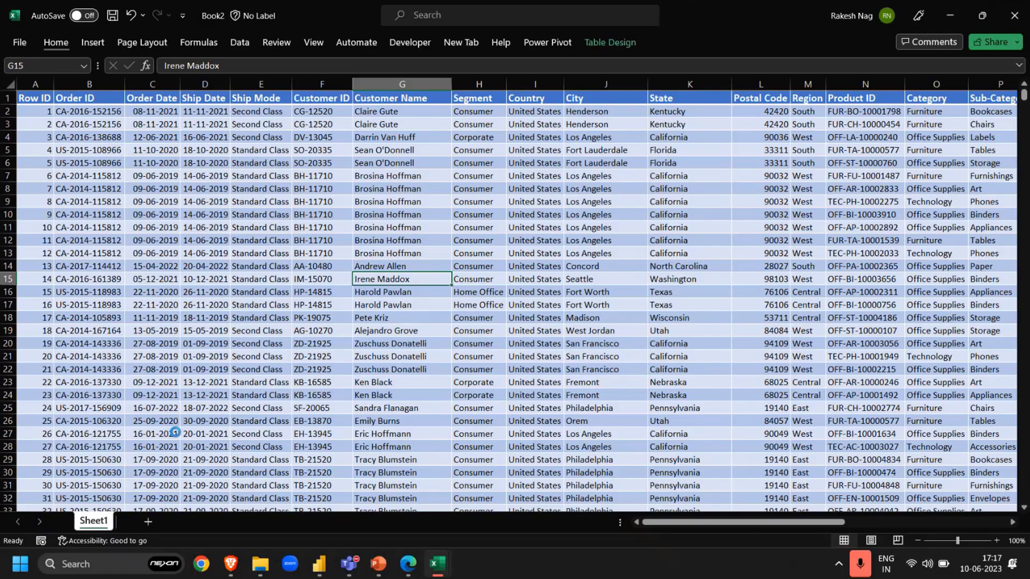
- Switch to the Hierarchy based security logic report in Power BI Desktop
key("alt+Tab")
key("alt+Tab")
key("alt+Tab")
key("alt+Tab")
key("alt+Tab")
key("alt+Tab")
key("alt+Tab")
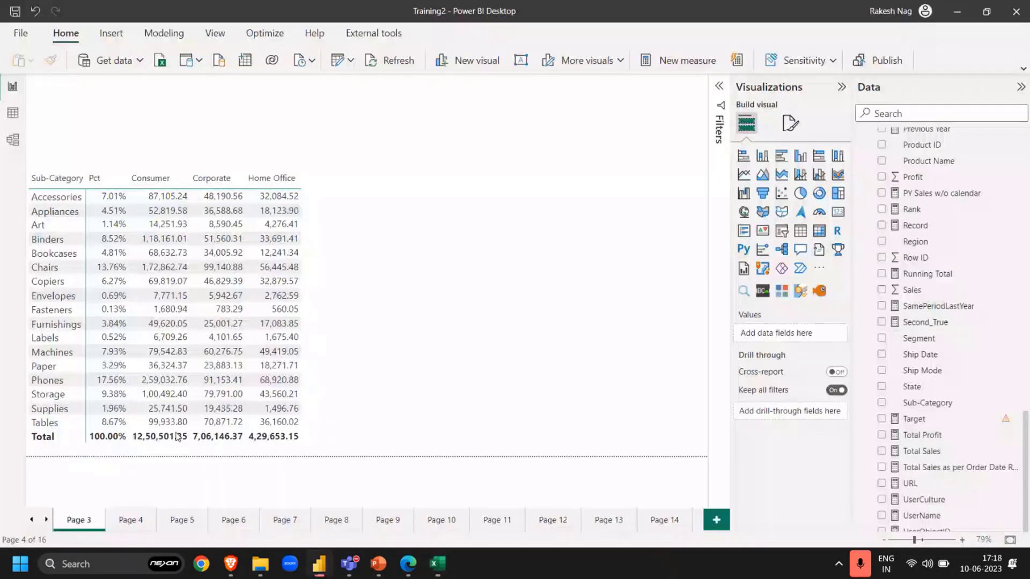
key("alt+Tab")
key("alt+Tab")
key("alt+Tab")
key("alt+Tab")
key("alt+Tab")
key("alt+Tab")
key("alt+Right")
key("alt+Right")
key("alt+Down")
key("alt+Up")
key("alt+Up")
key("alt+Right")
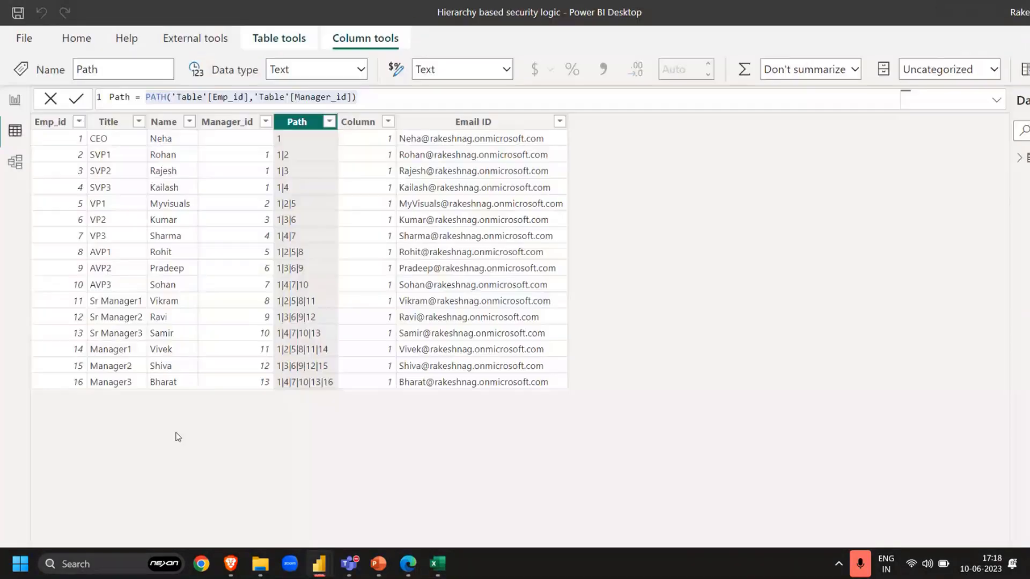
- Import Sheet1 of Sales Data.xlsx from the DQ.04 folder and open it in Power Query for transformation
left_click(76, 39)
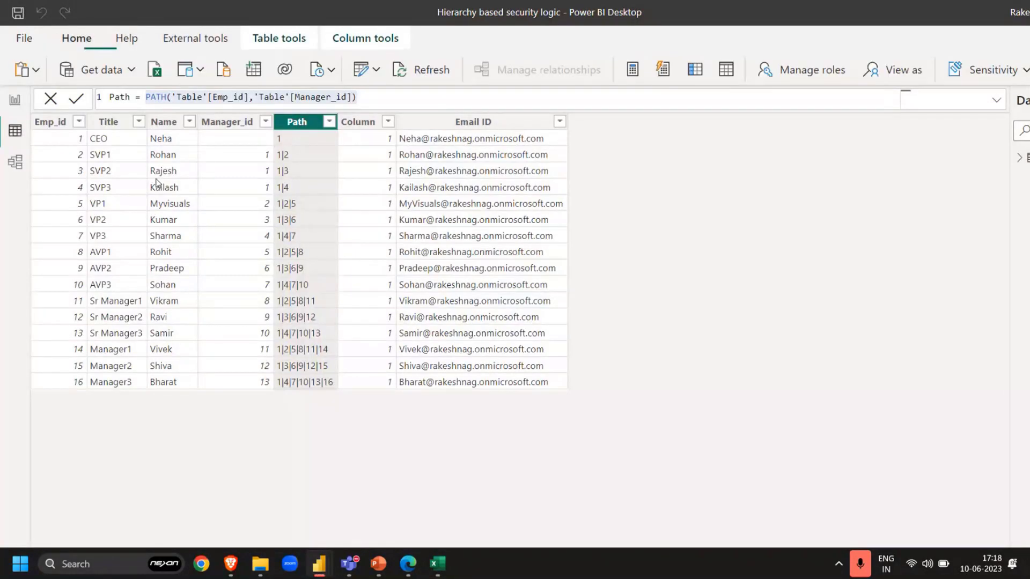
left_click(154, 71)
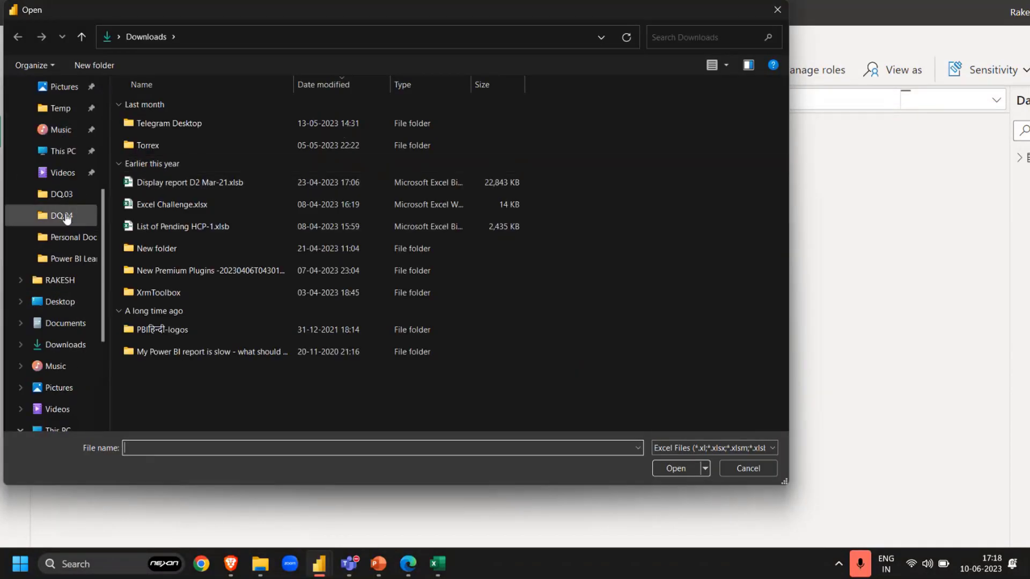
left_click(67, 217)
double_click(216, 223)
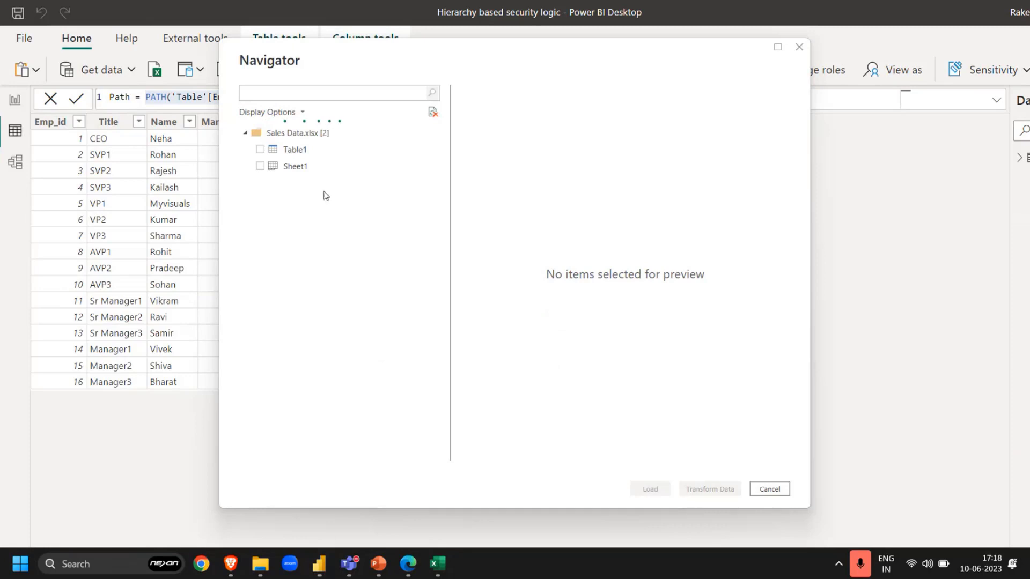
left_click(260, 166)
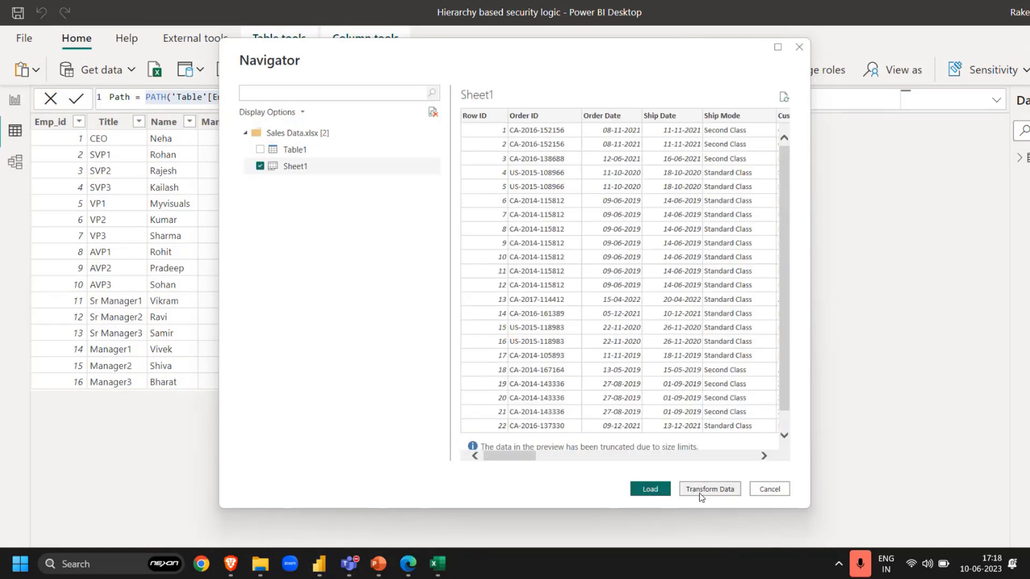
left_click(709, 489)
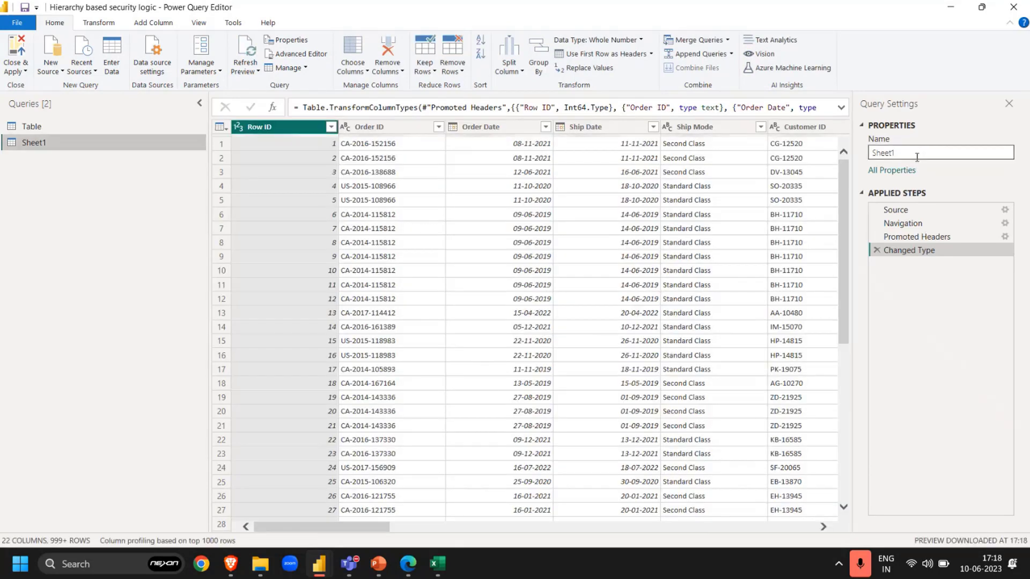
- Rename the Sheet1 query to Orders and check its last columns through Sales Rep ID
double_click(917, 158)
type("Orders")
key("Return")
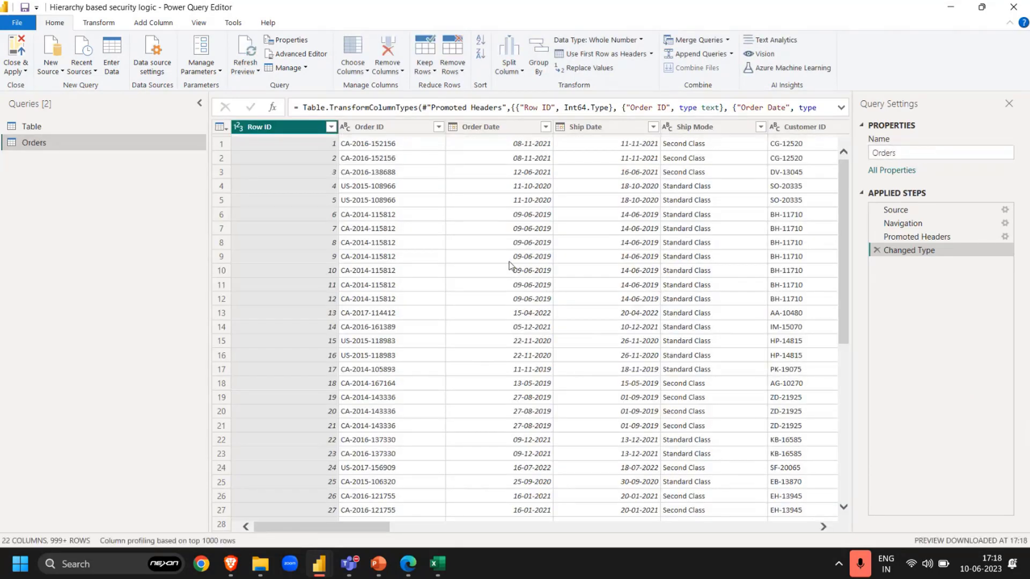
scroll(577, 218, "right", 3)
scroll(577, 217, "right", 10)
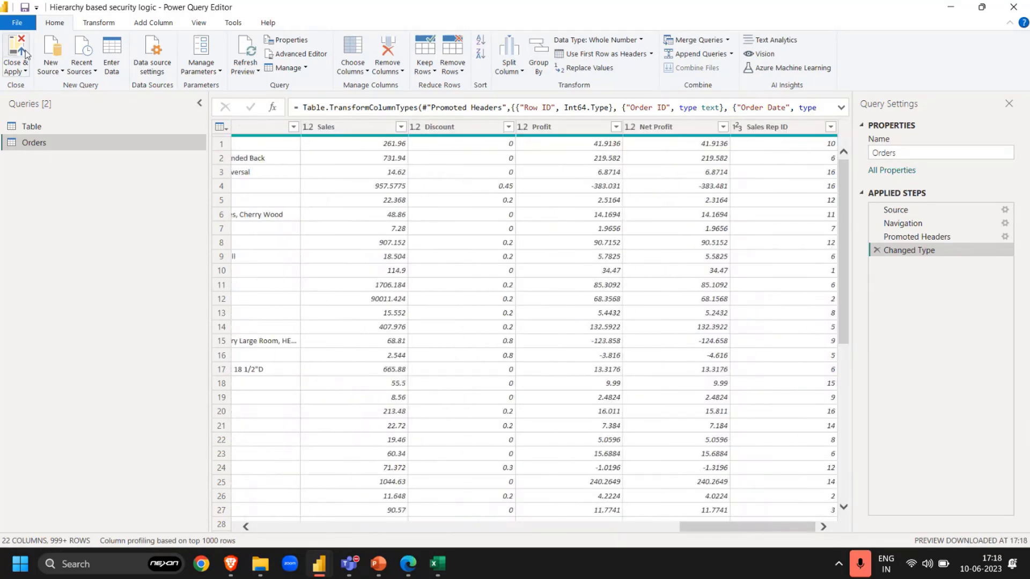
- Rename the Table query to Emp and apply the query changes to the report, closing Power Query
left_click(47, 124)
left_click(933, 153)
type("Emp")
key("Return")
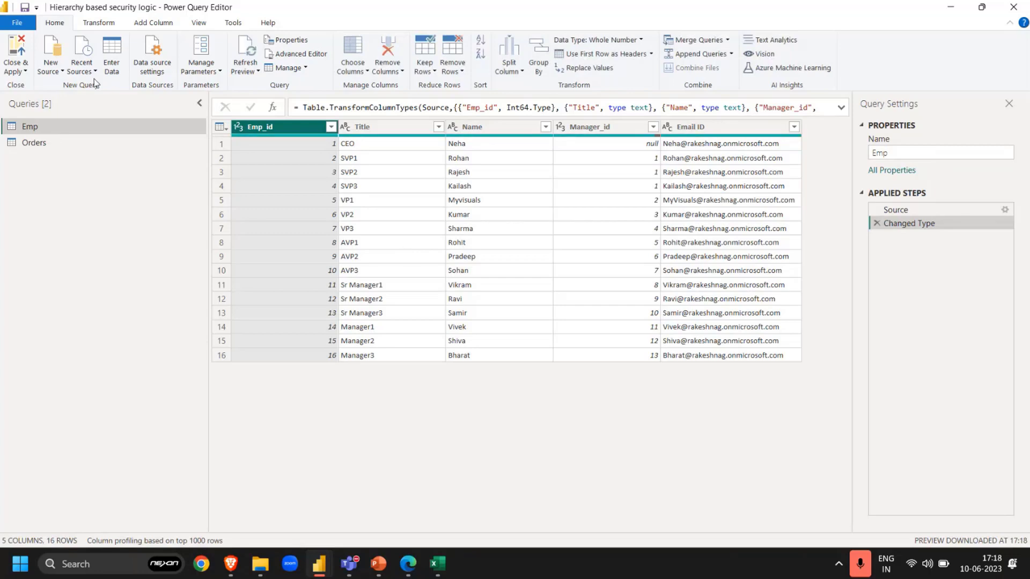
left_click(24, 43)
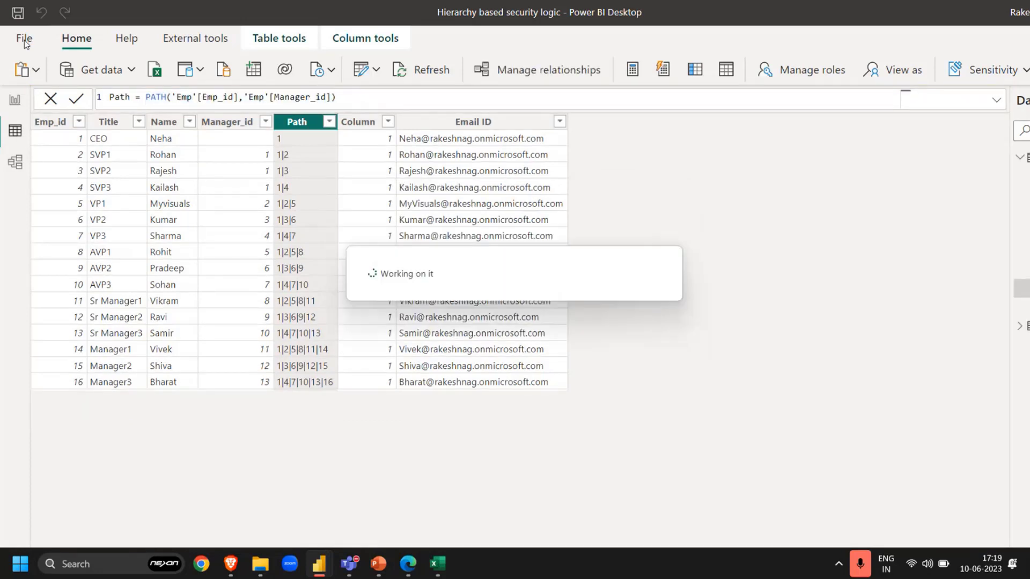
- Create a many-to-one relationship in the model from the Orders table's Sales Rep ID to the Emp table's Email ID
left_click(16, 168)
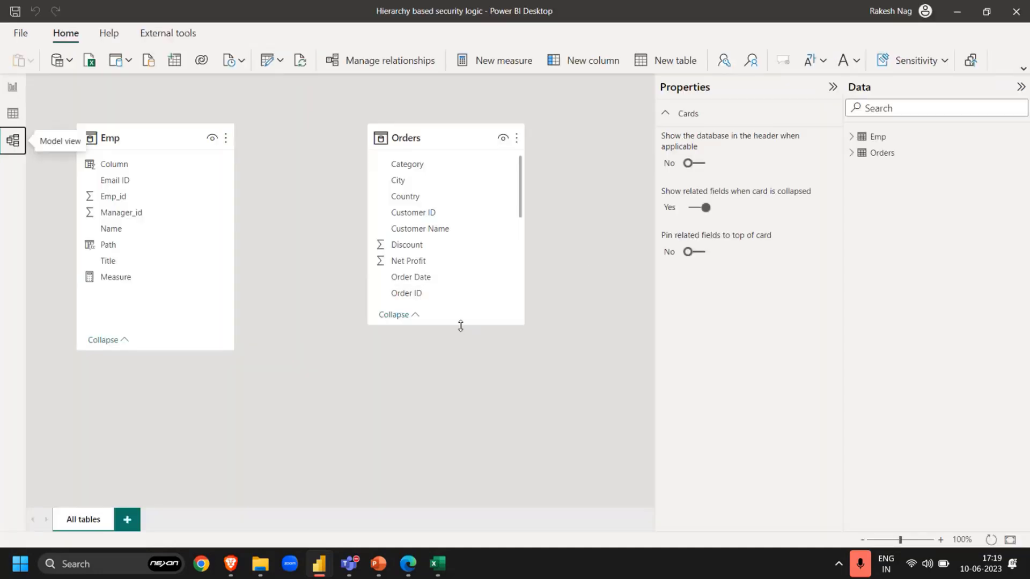
scroll(454, 266, "down", 5)
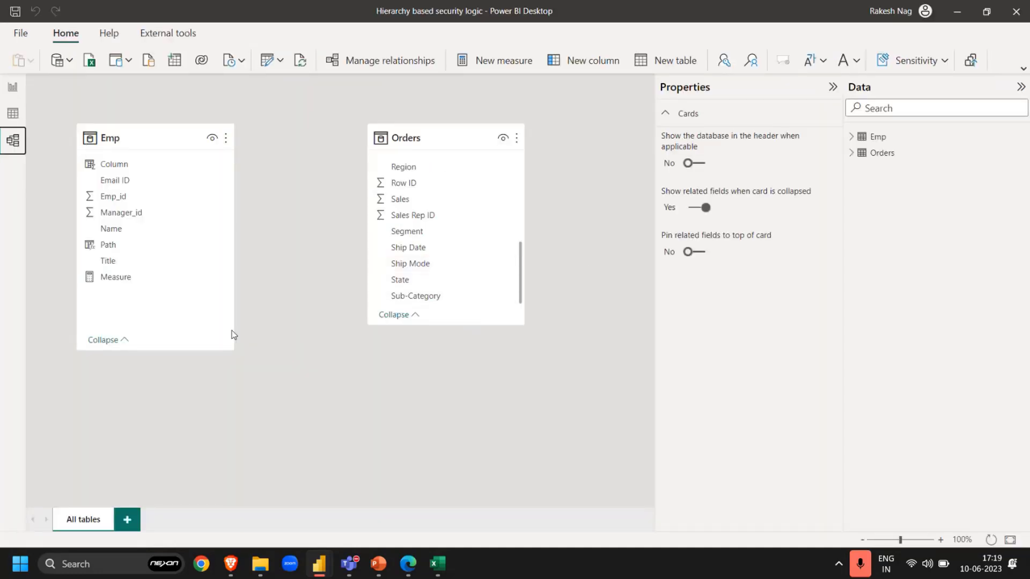
left_click(434, 215)
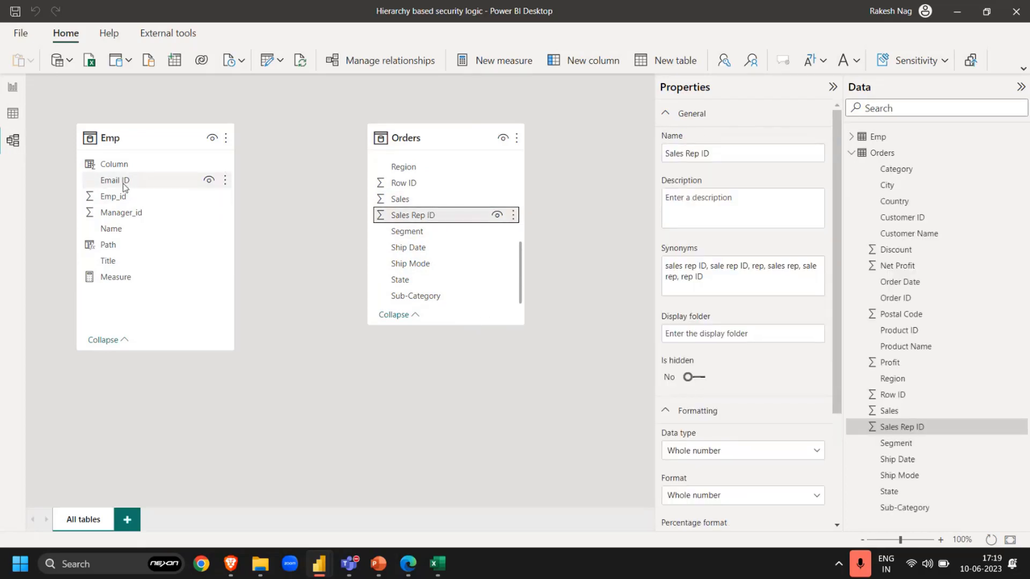
left_click_drag(413, 220, 153, 189)
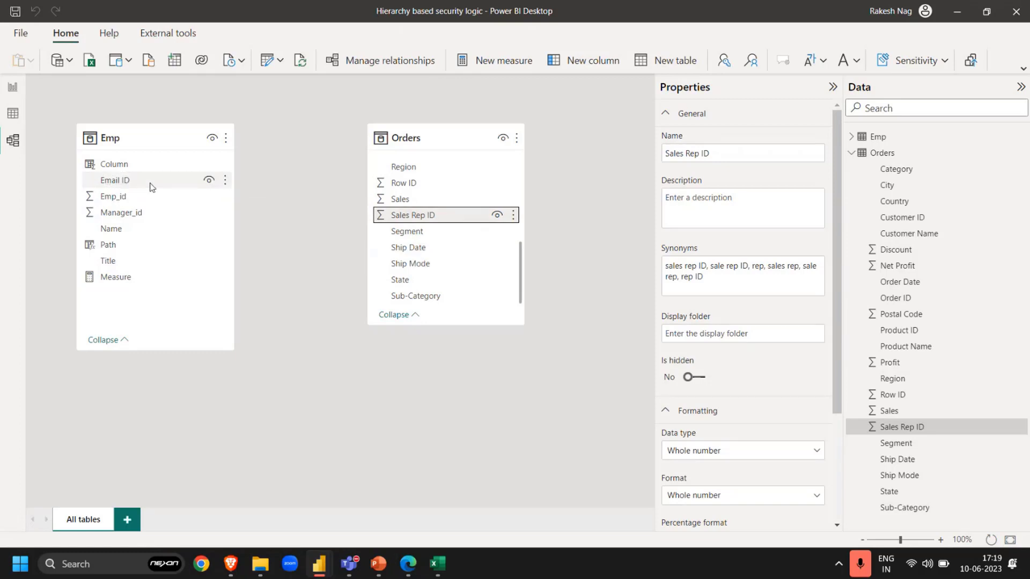
left_click(339, 343)
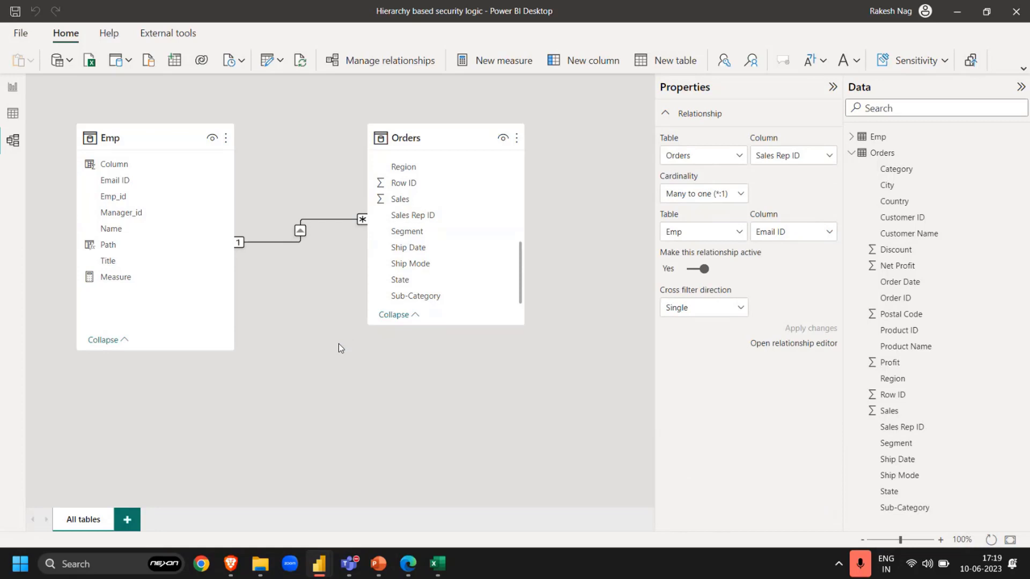
- Add a blank second page to the report and switch to Page 1 of the Training2 report
left_click(13, 87)
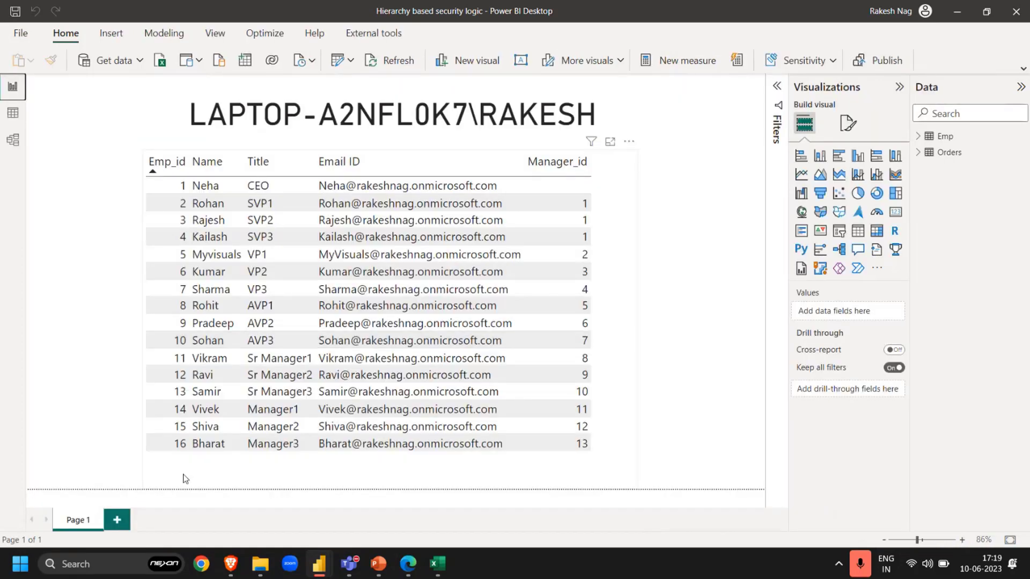
left_click(117, 518)
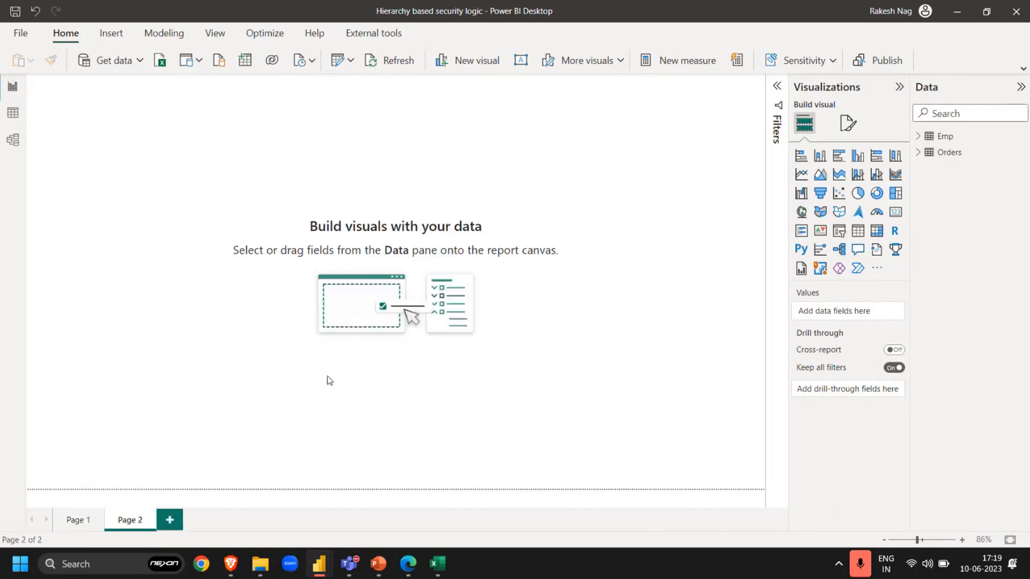
key("alt+Tab")
key("Down")
key("Down")
key("Right")
key("Up")
key("Up")
key("Left")
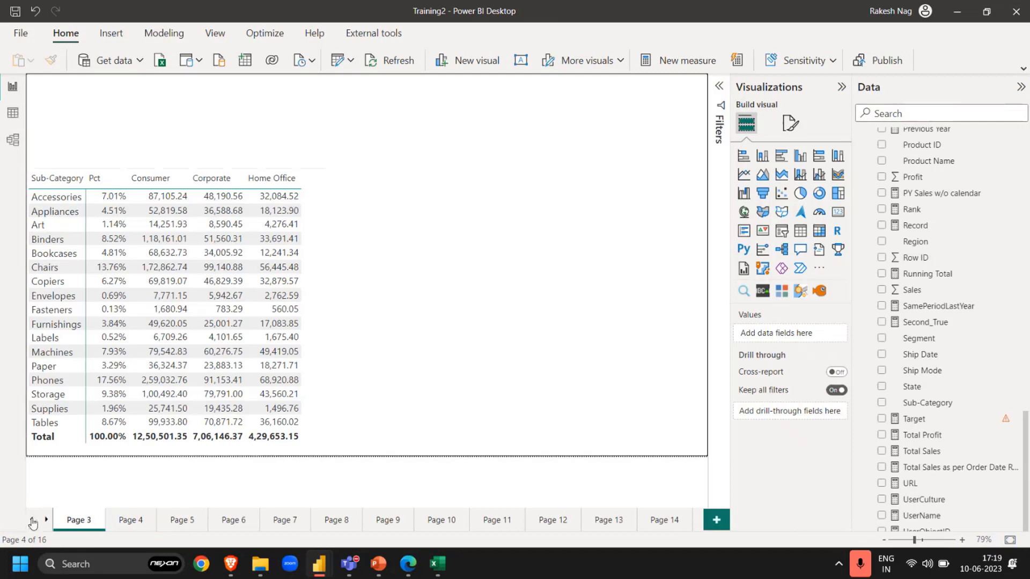
left_click(33, 519)
left_click(32, 520)
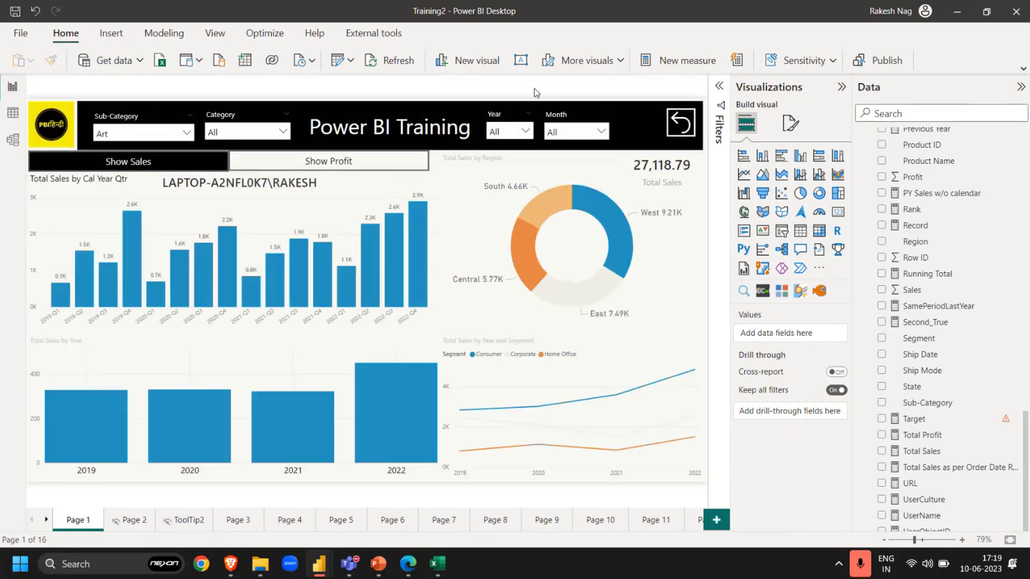
- Copy all visuals on Page 1 of the Training2 report
key("ctrl+a")
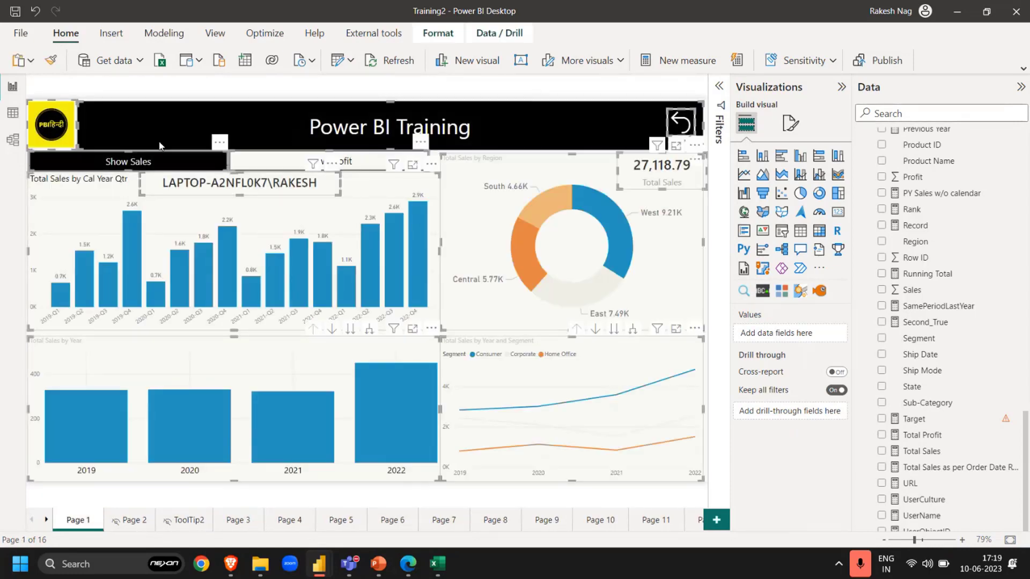
left_click(30, 63)
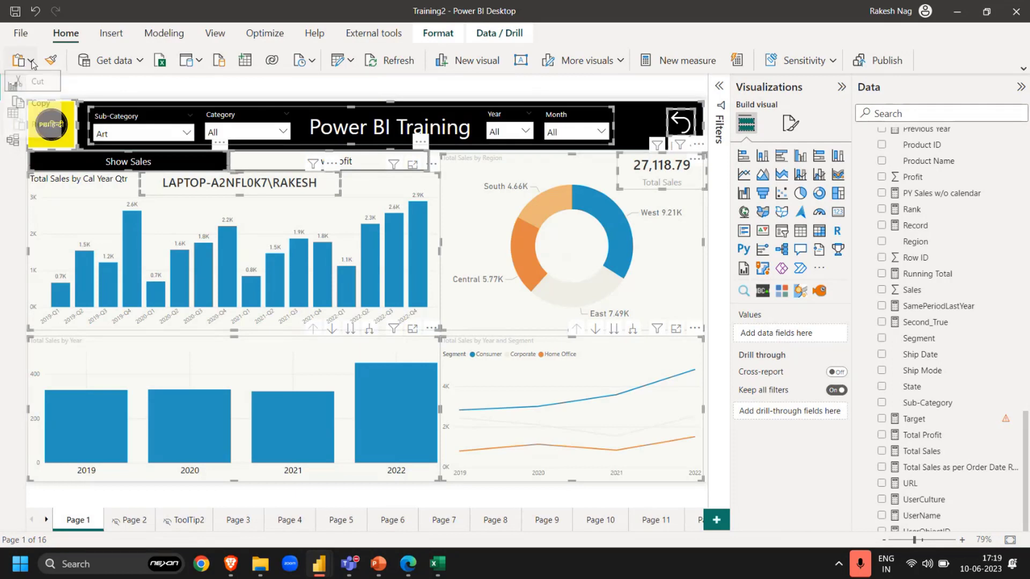
left_click(44, 109)
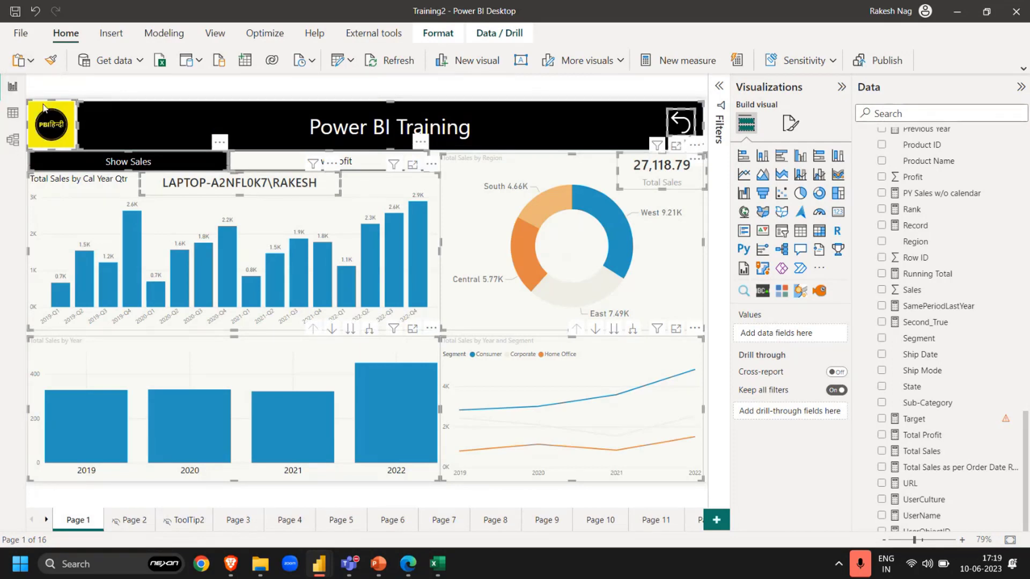
- Check the canvas settings of Page 1 in the Training2 report
key("alt+Tab")
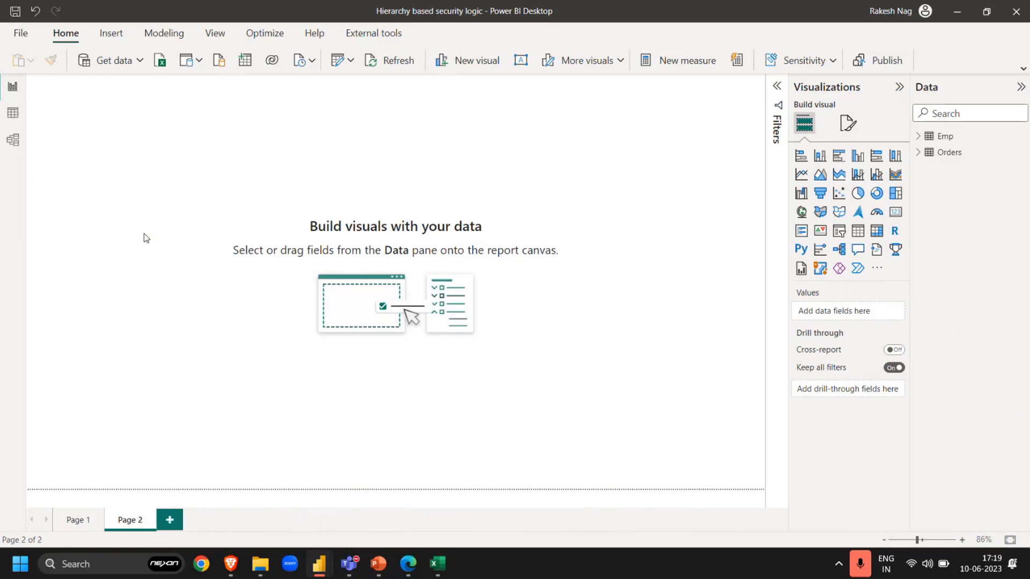
key("alt+Tab")
left_click(790, 122)
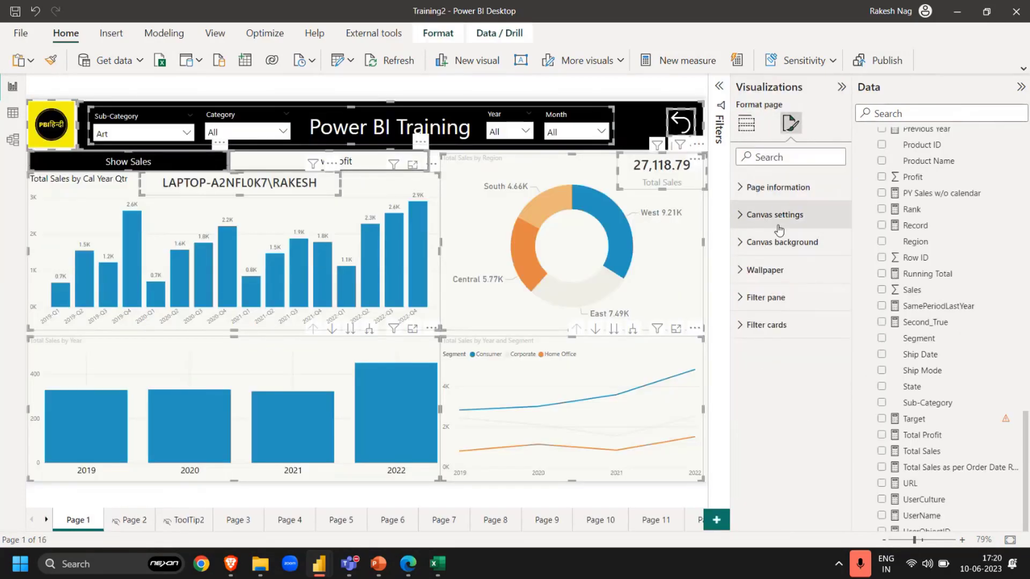
left_click(779, 217)
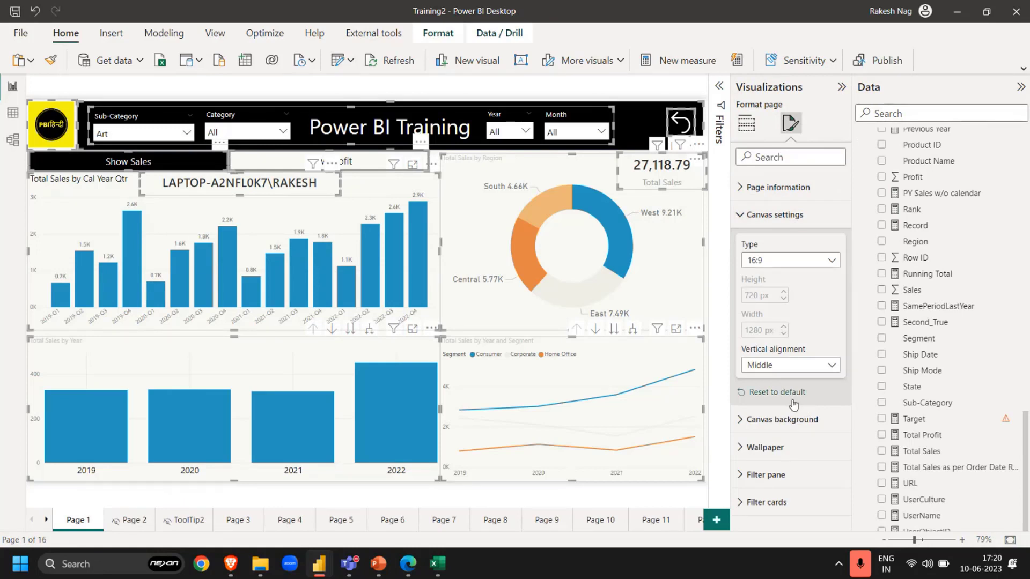
- Return to the Hierarchy based security logic report and paste the copied visuals onto Page 2
key("alt+Tab")
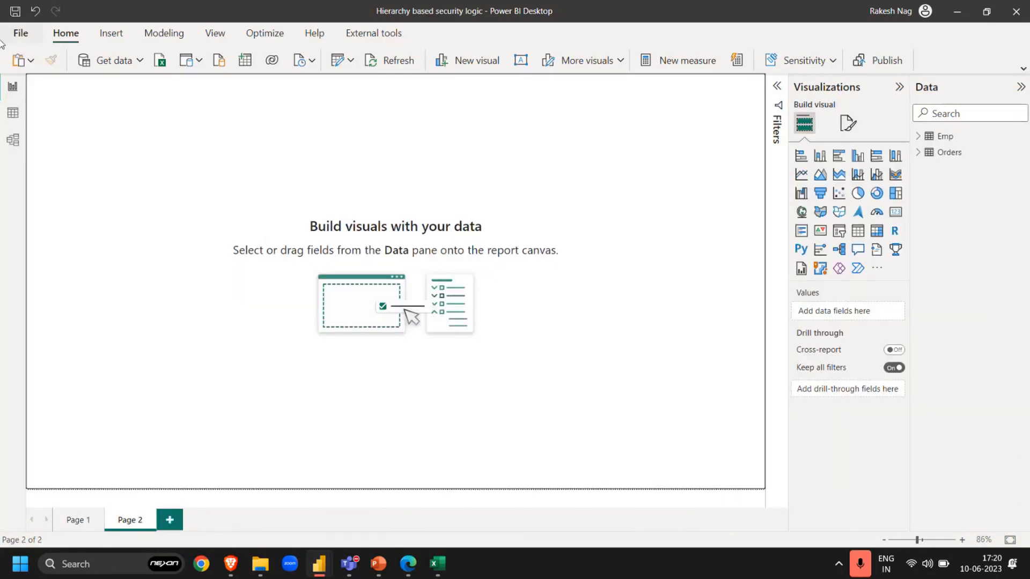
left_click(31, 60)
left_click(41, 131)
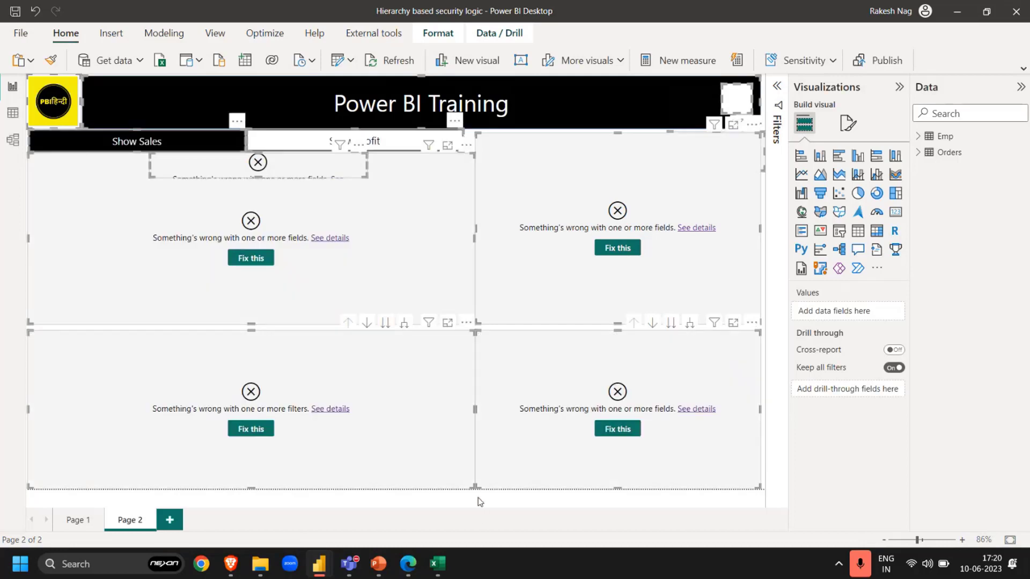
left_click(480, 501)
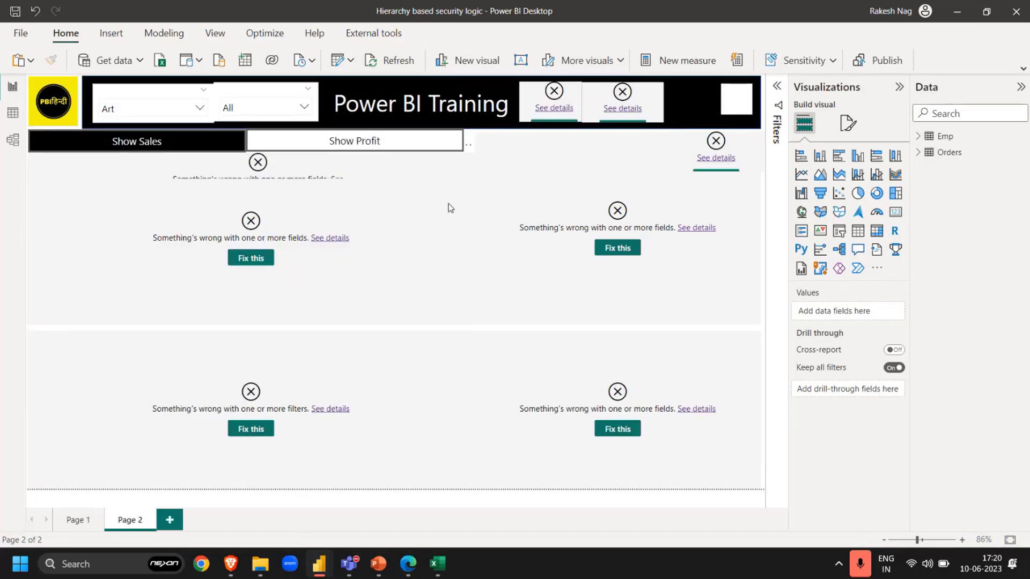
- Turn off the Sub-Category slicer's background and copy its formatting to the Category slicer
left_click(245, 93)
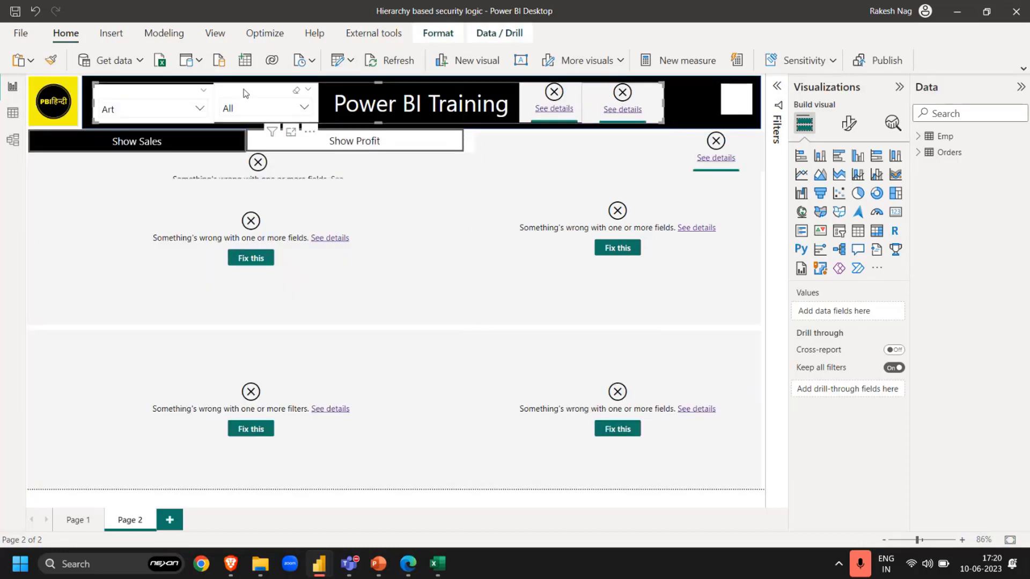
left_click(162, 95)
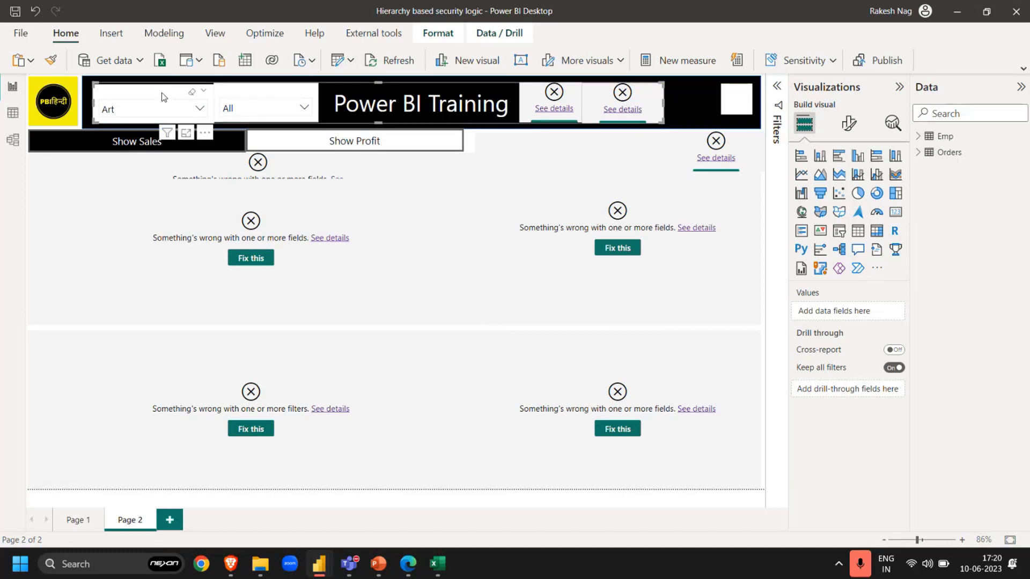
left_click(848, 123)
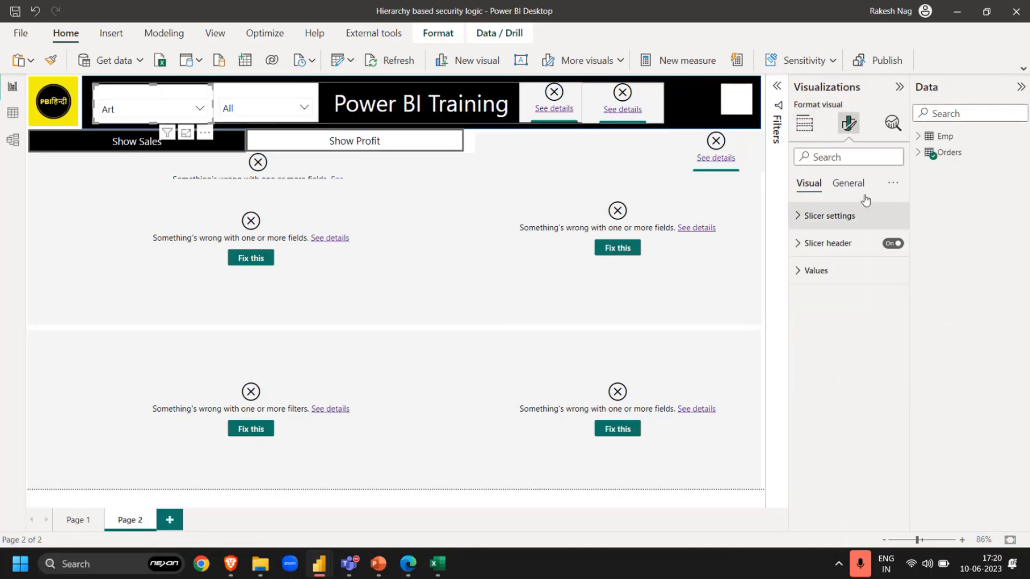
left_click(848, 183)
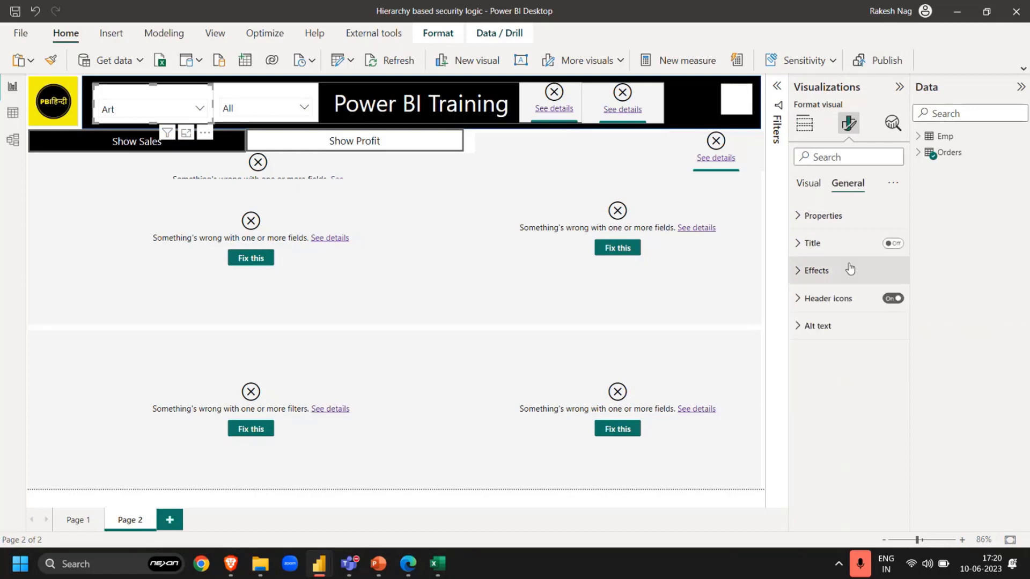
left_click(849, 270)
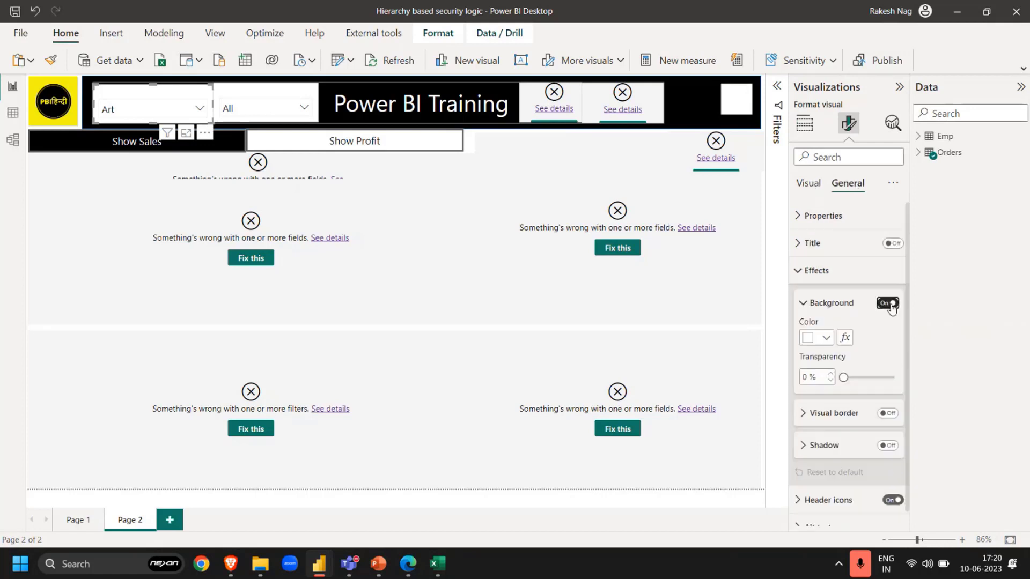
left_click(887, 303)
left_click(51, 60)
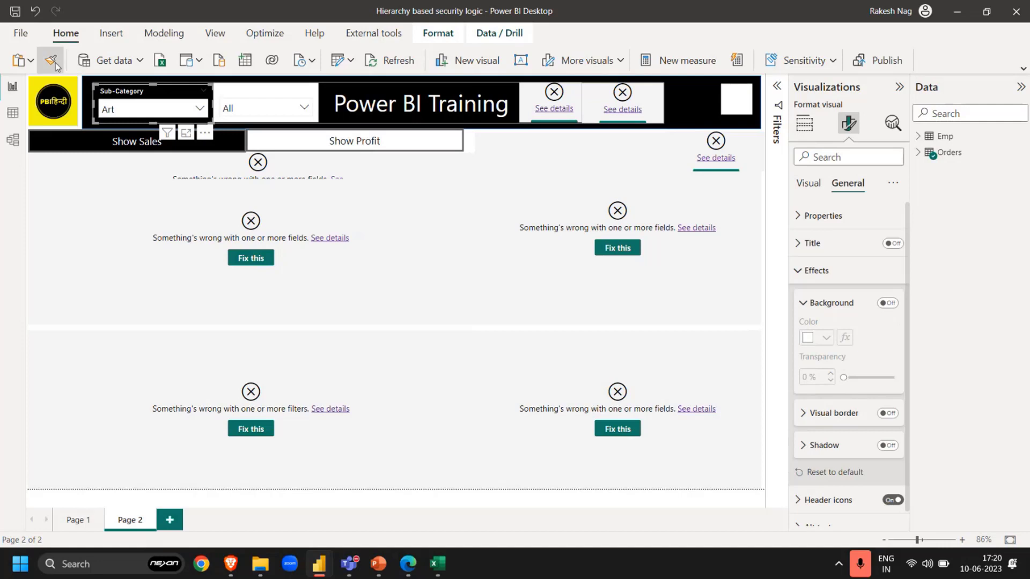
left_click(251, 95)
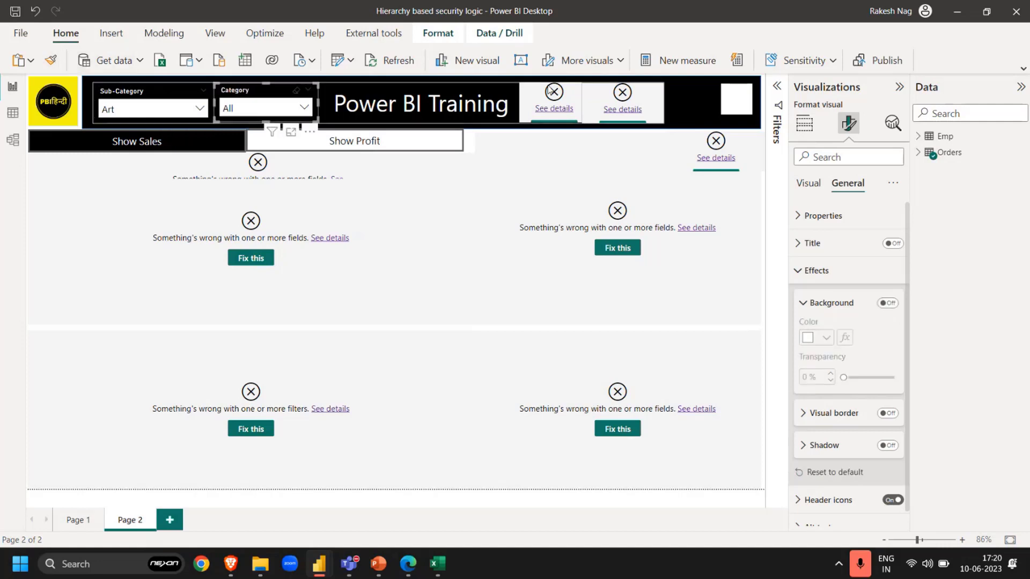
- Delete the broken Year and Month slicers and the blank white button from the header banner
left_click(532, 96)
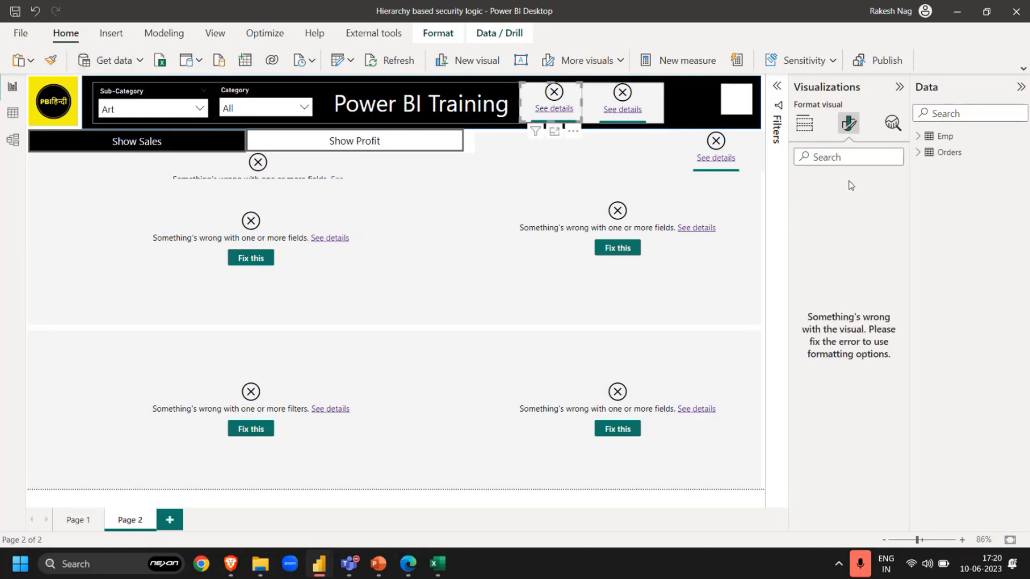
left_click(813, 126)
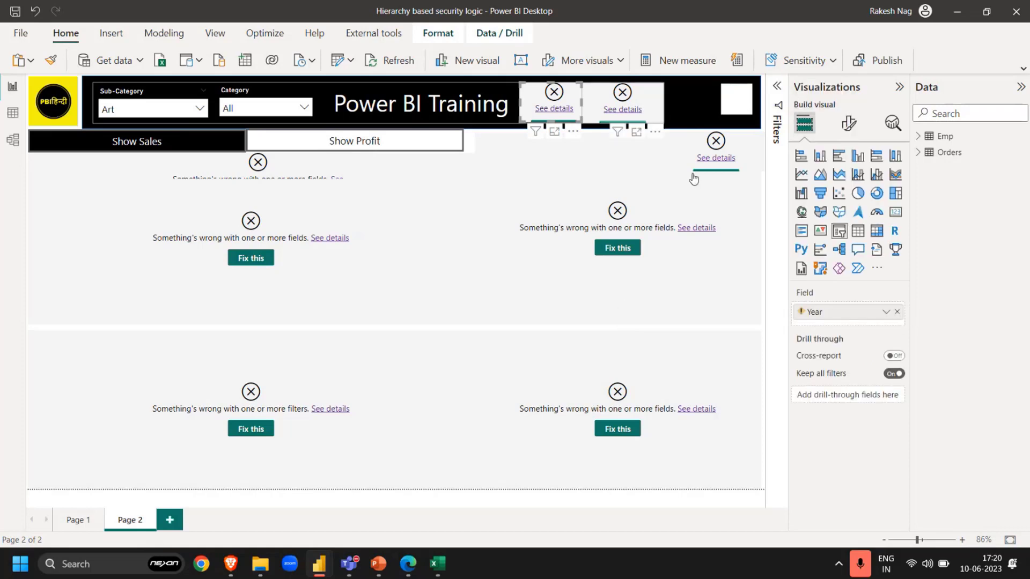
key("Delete")
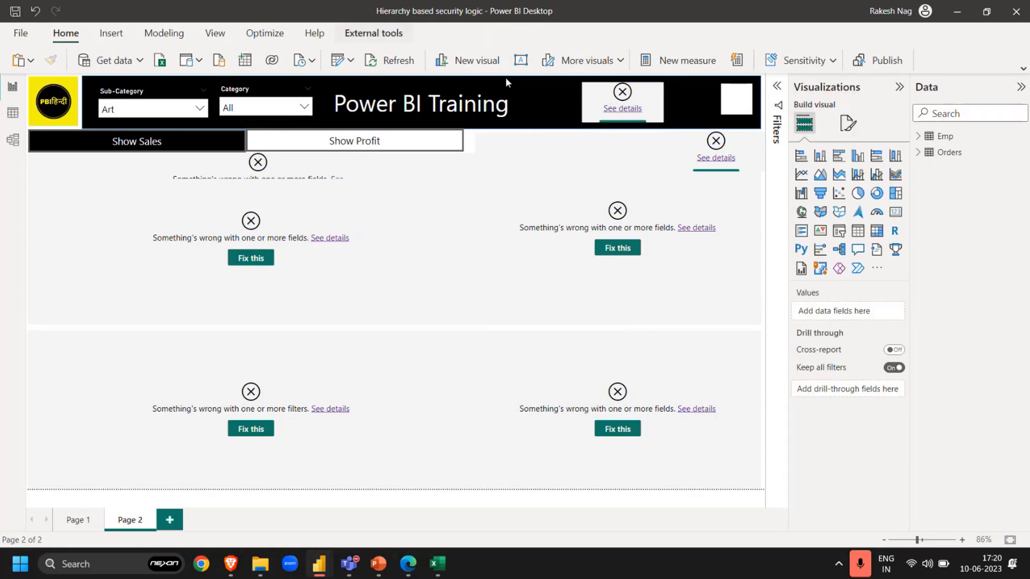
left_click(597, 94)
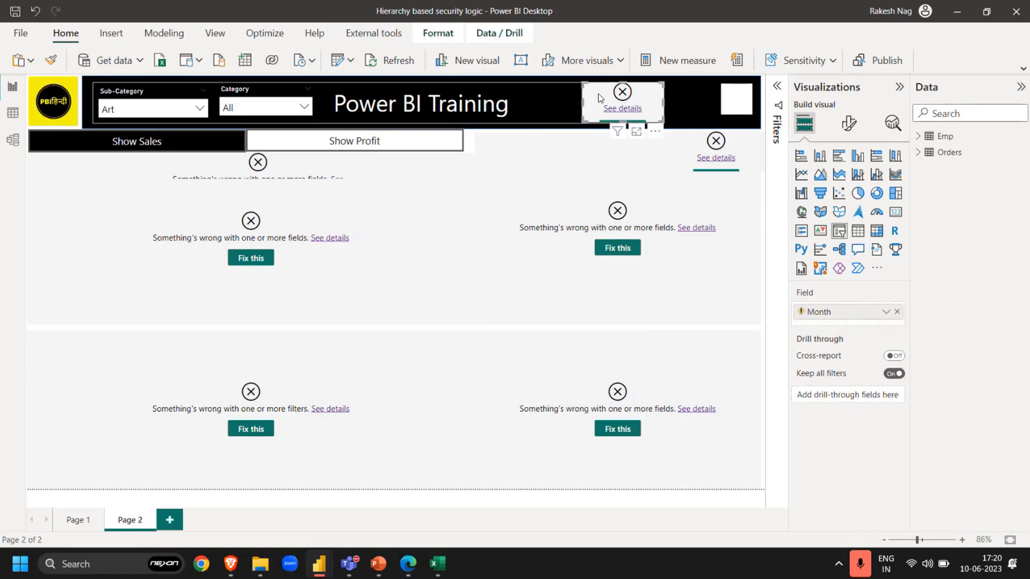
key("Delete")
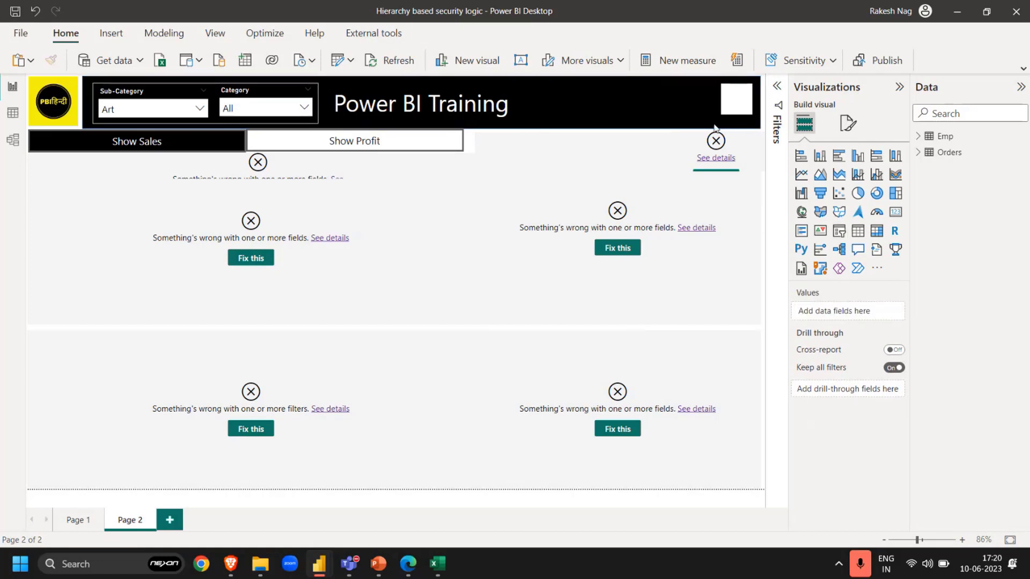
left_click(742, 102)
key("Delete")
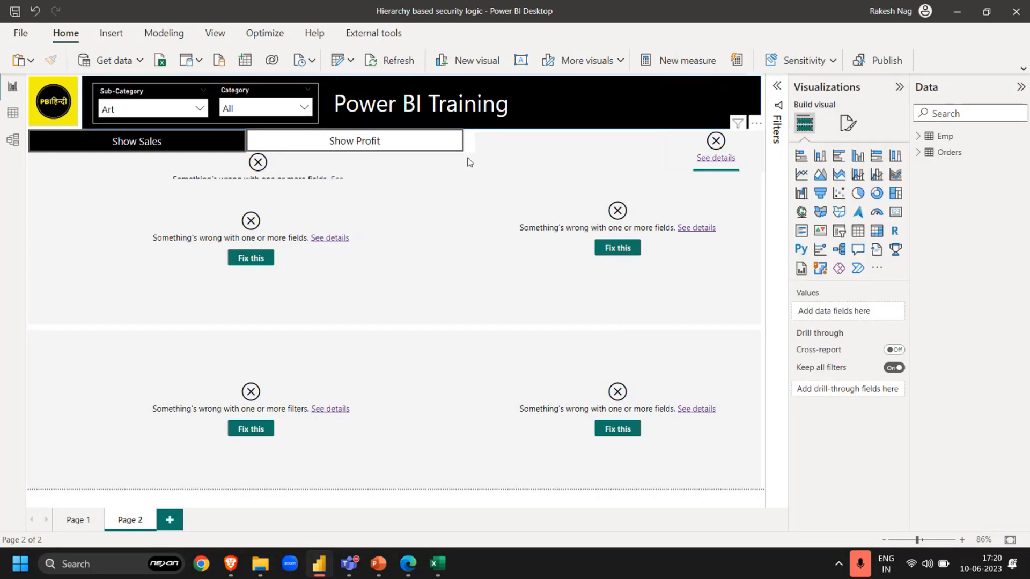
- Clear Cal Year Qtr and Total Sales from the clustered column chart, and delete the broken charts and cards below the header
left_click(131, 221)
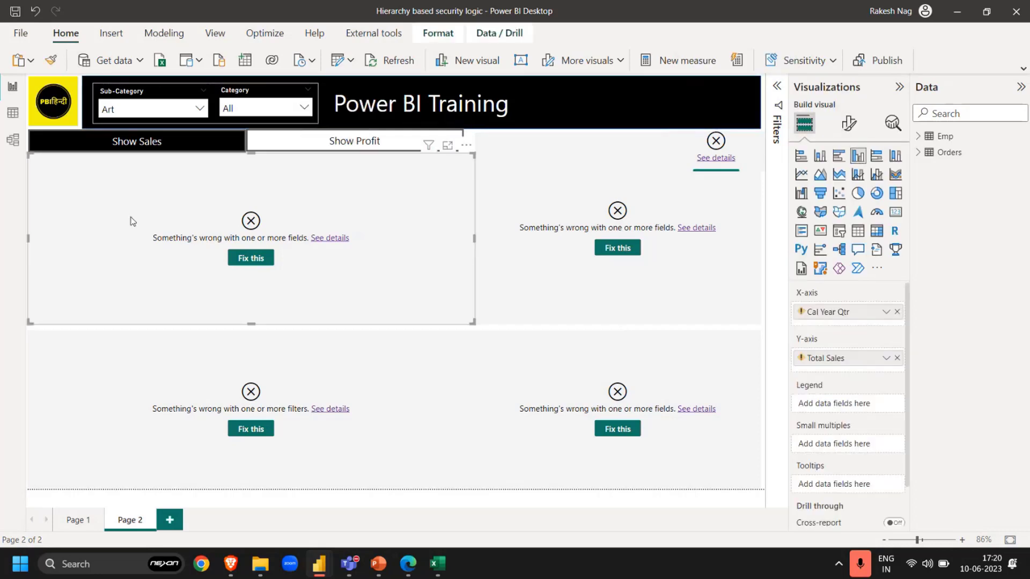
left_click(897, 312)
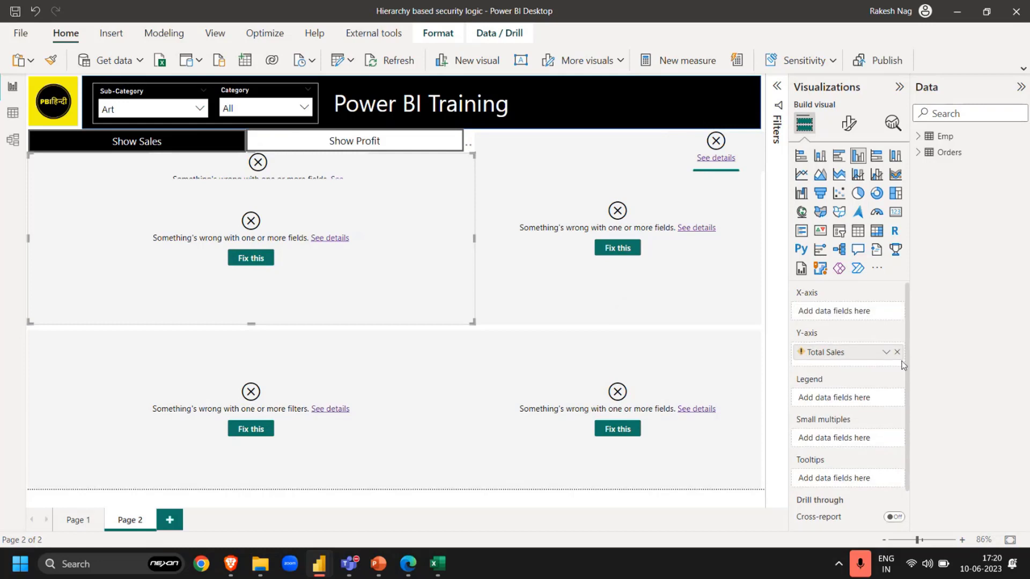
left_click(897, 352)
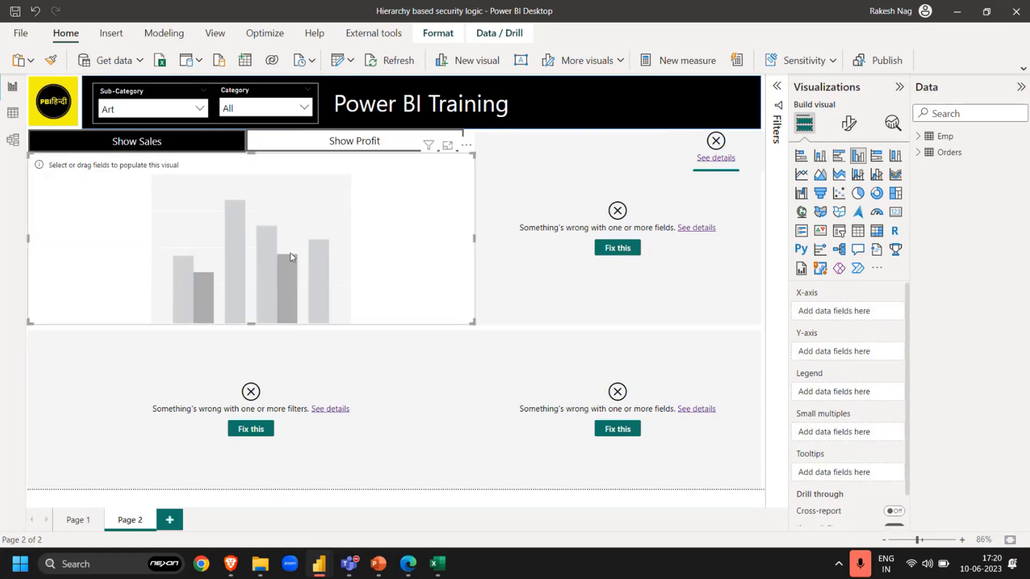
key("Delete")
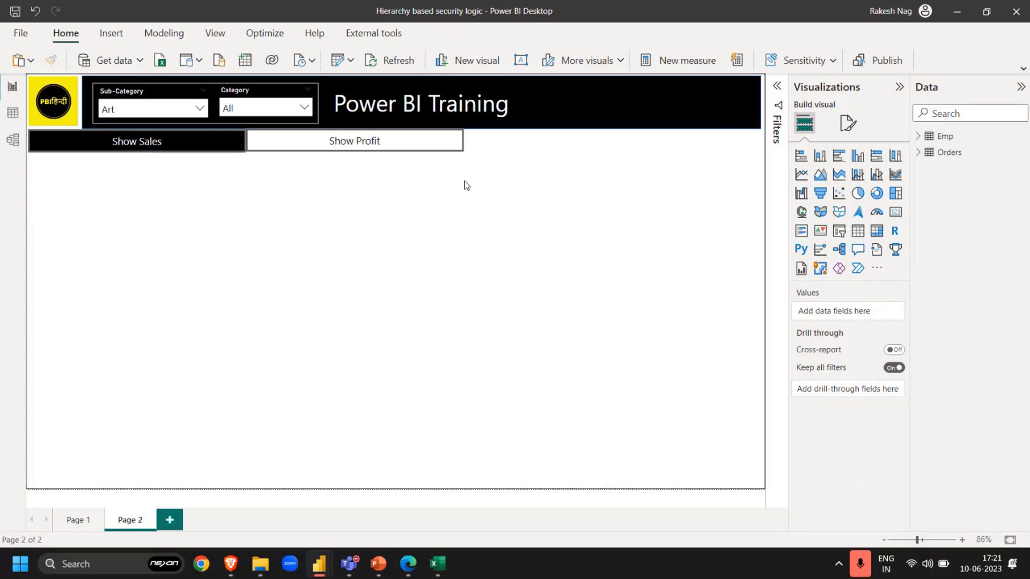
- Delete the Show Sales and Show Profit buttons and add an empty table visual filling the page area below the header banner
left_click_drag(484, 168, 21, 131)
key("Delete")
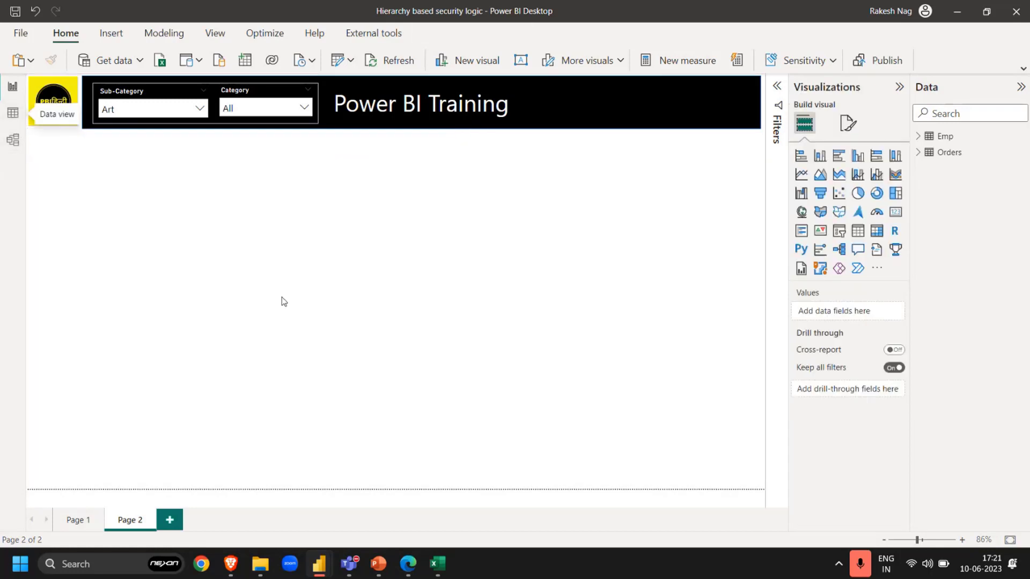
left_click(918, 153)
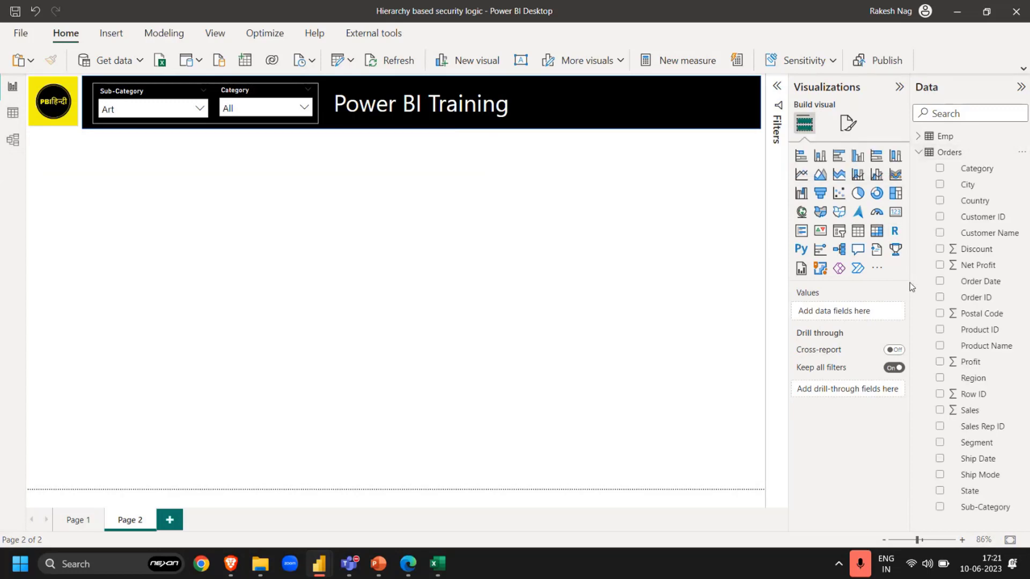
left_click_drag(911, 283, 837, 283)
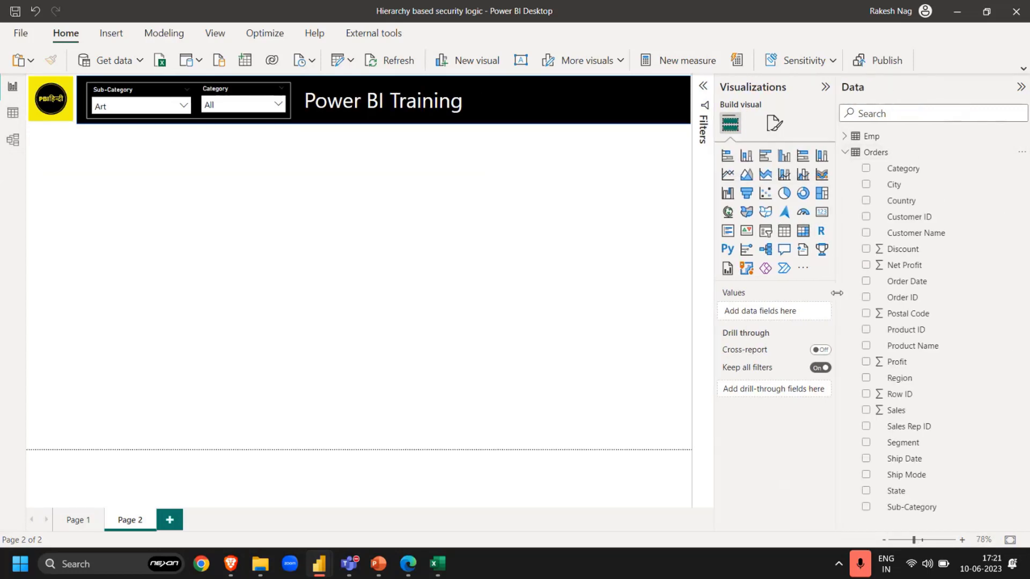
left_click(784, 231)
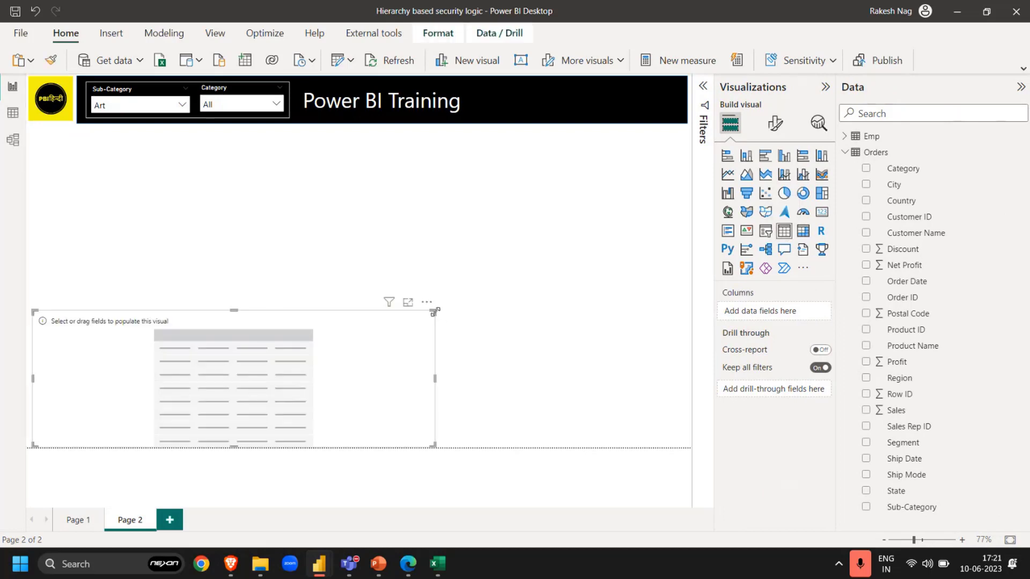
left_click_drag(433, 311, 683, 137)
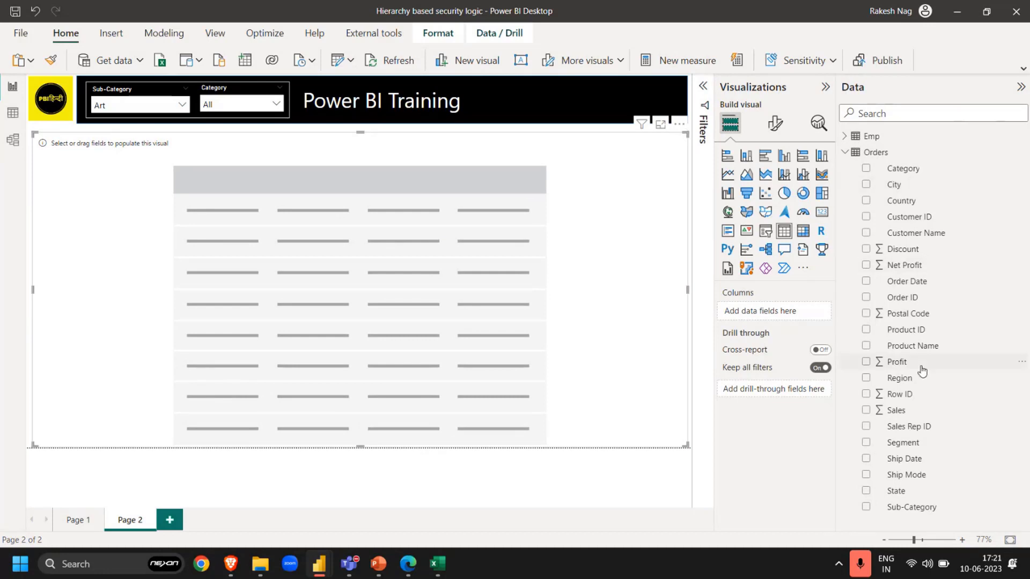
- Fill the table with Customer ID, Customer Name, Category, Sales, Region, Net Profit, Order Date, Product Name and Segment from Orders
left_click(866, 218)
left_click(865, 233)
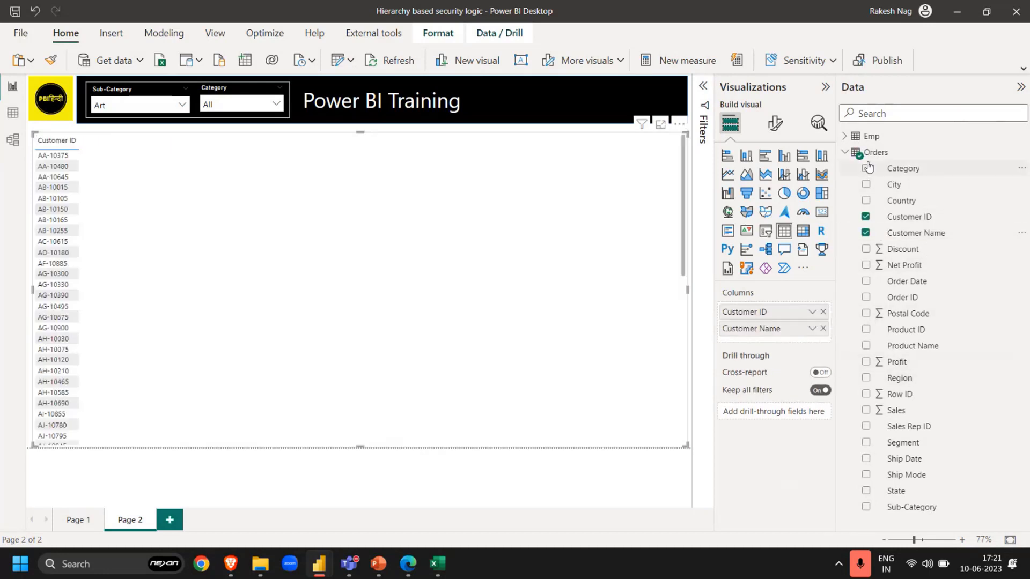
left_click(867, 168)
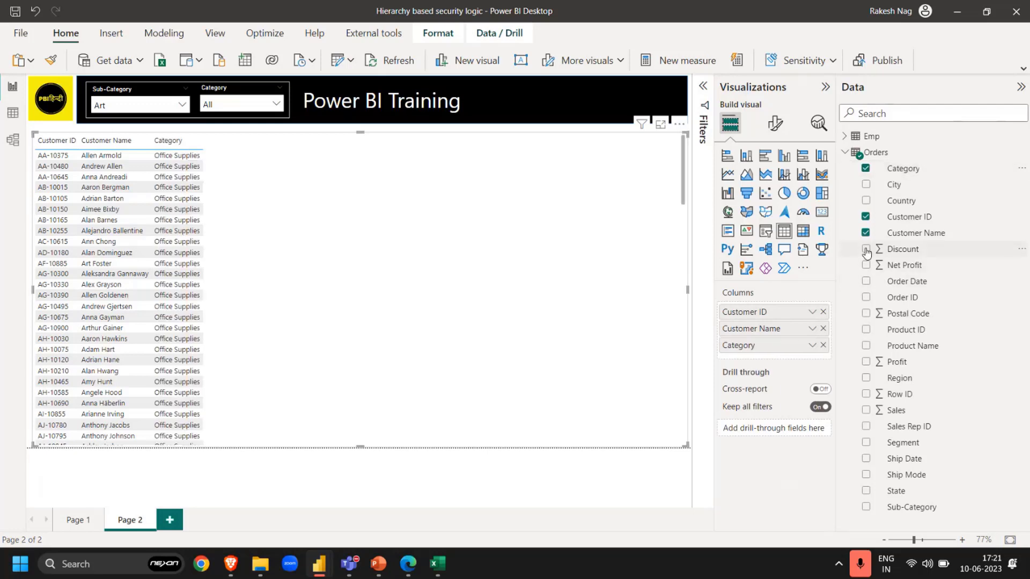
left_click(866, 411)
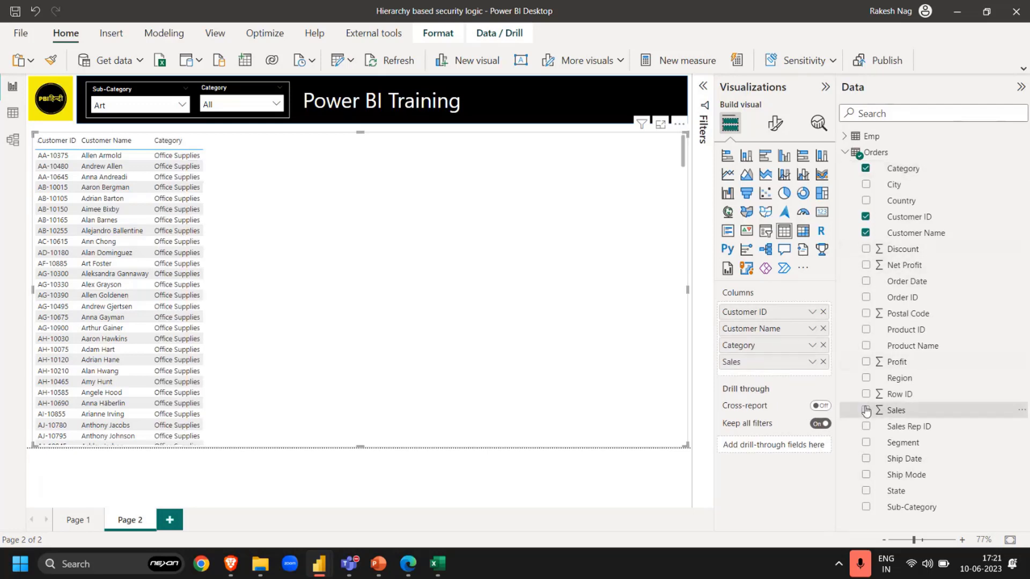
left_click(866, 378)
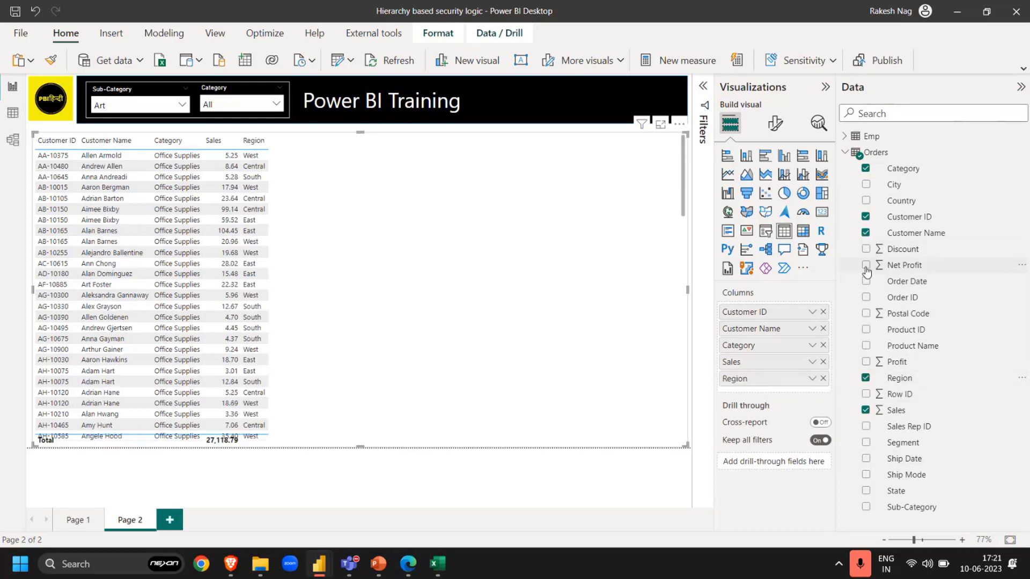
left_click(866, 266)
left_click(866, 281)
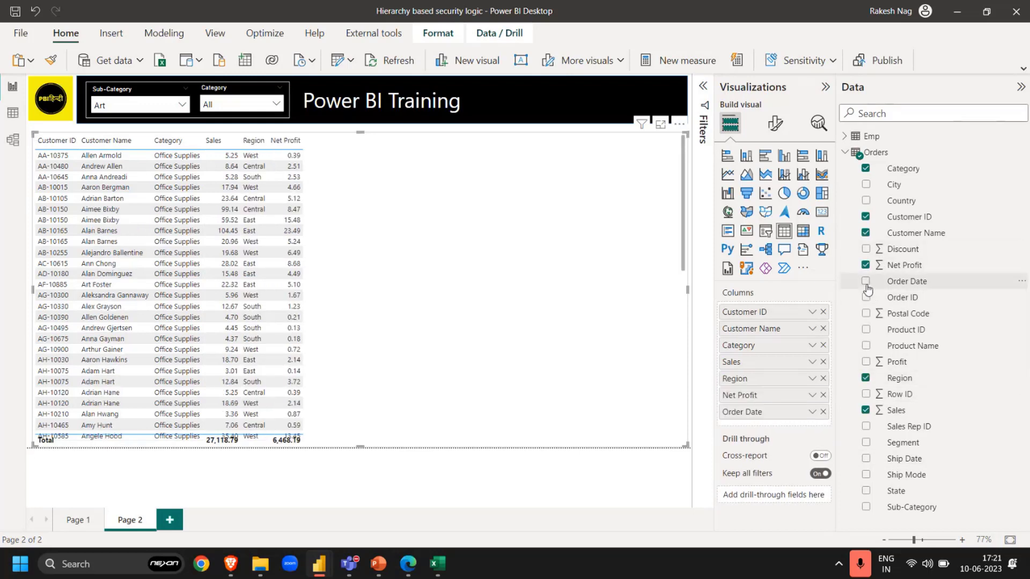
left_click(866, 345)
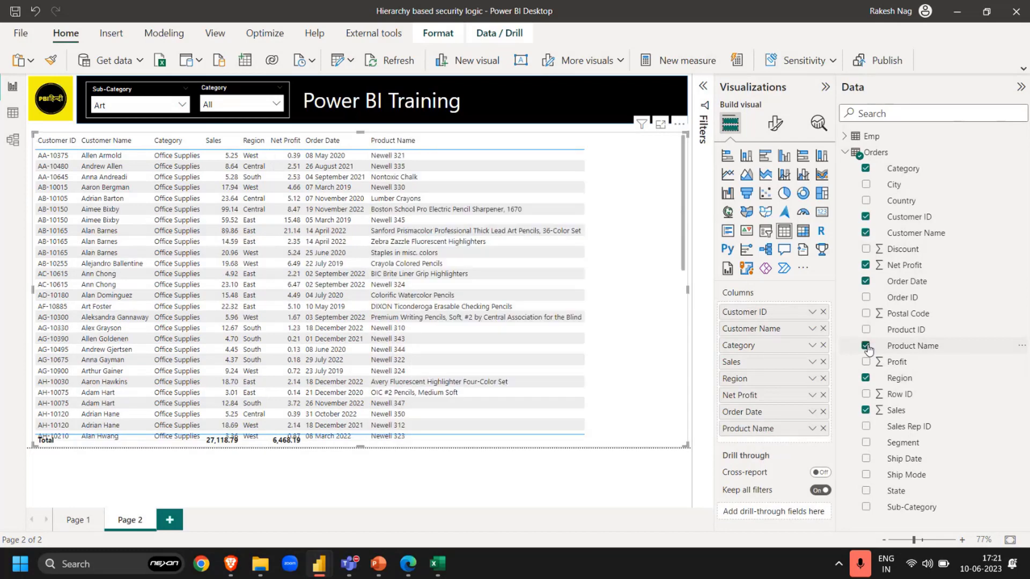
left_click(866, 442)
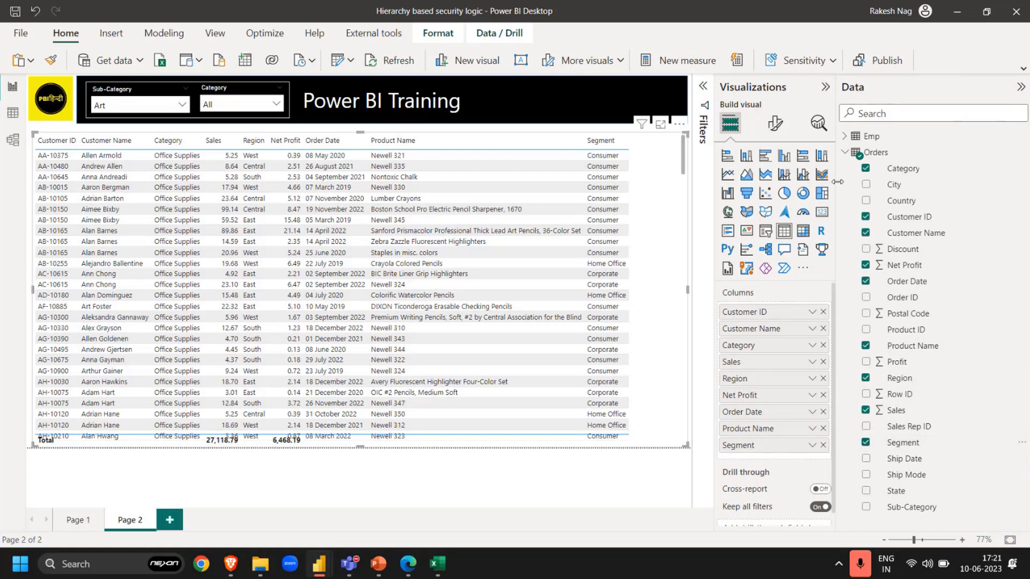
left_click_drag(837, 181, 912, 182)
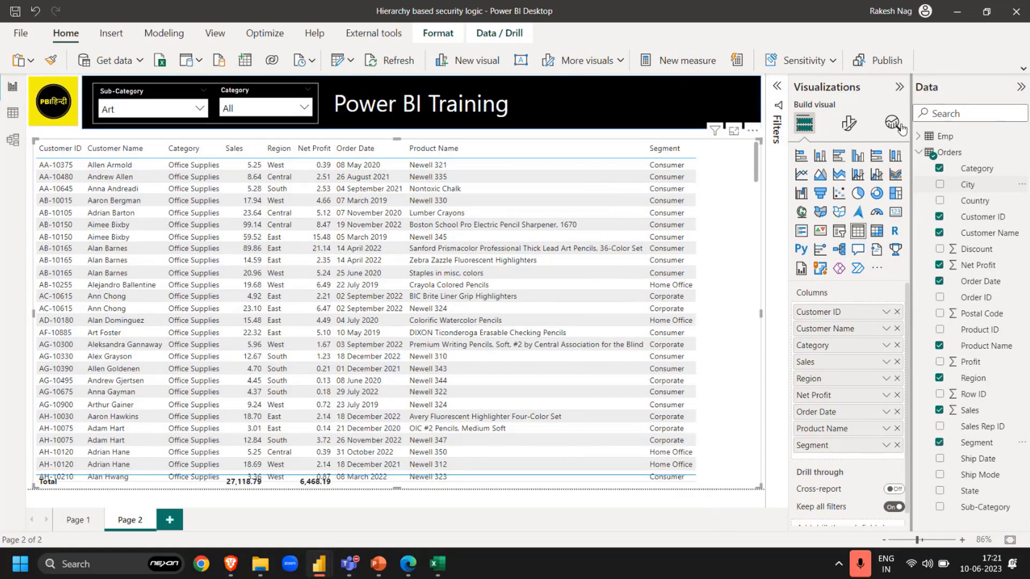
- Set the table's global font size to 12 in its grid options
left_click(848, 123)
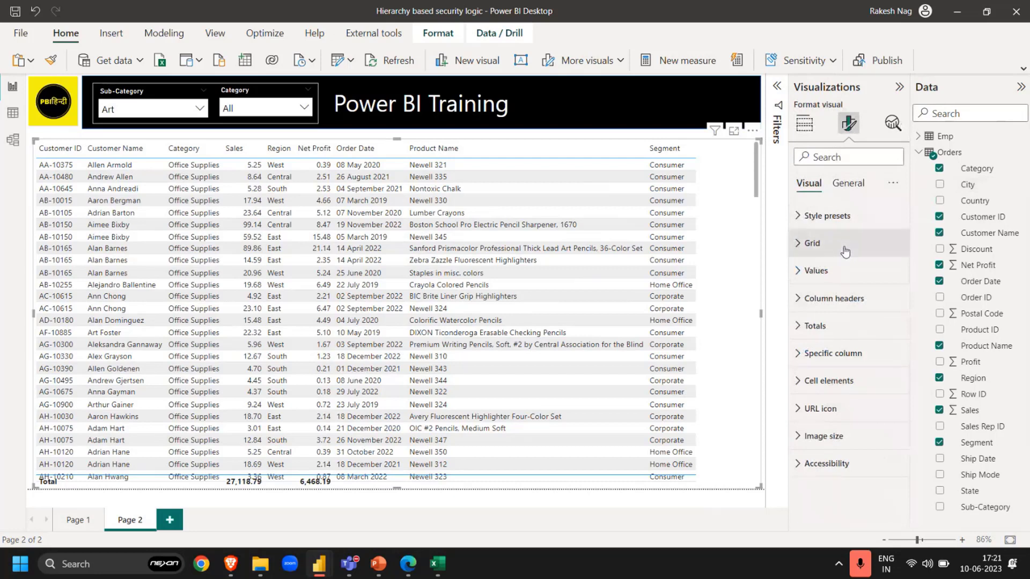
left_click(844, 247)
left_click(846, 447)
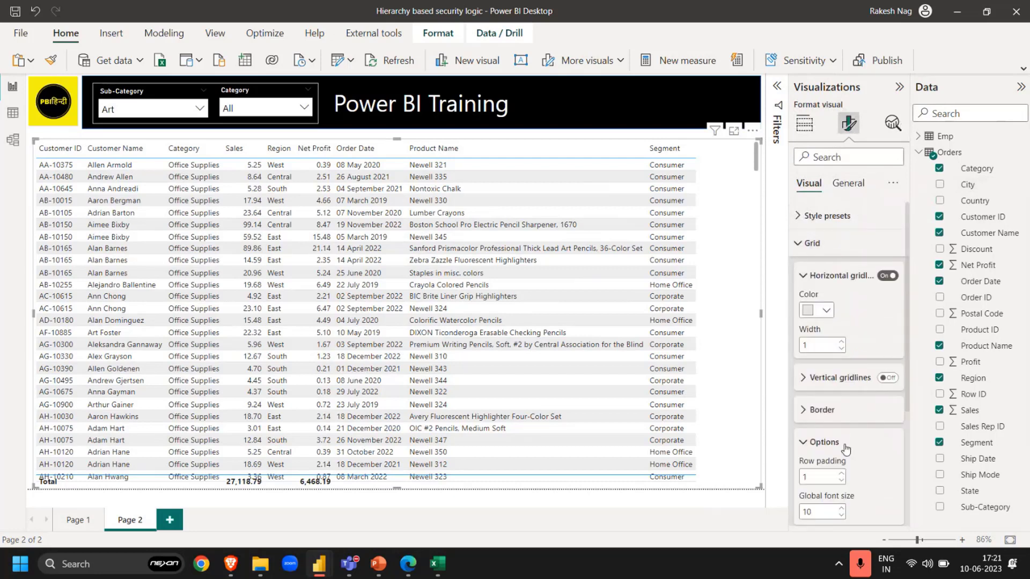
scroll(846, 448, "down", 4)
double_click(820, 327)
type("13")
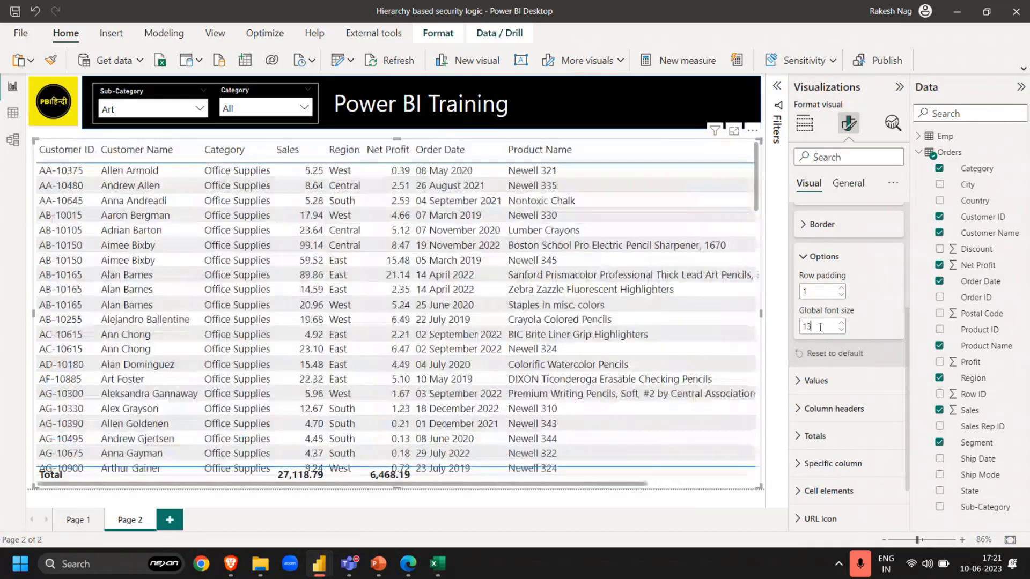
key("BackSpace")
type("2")
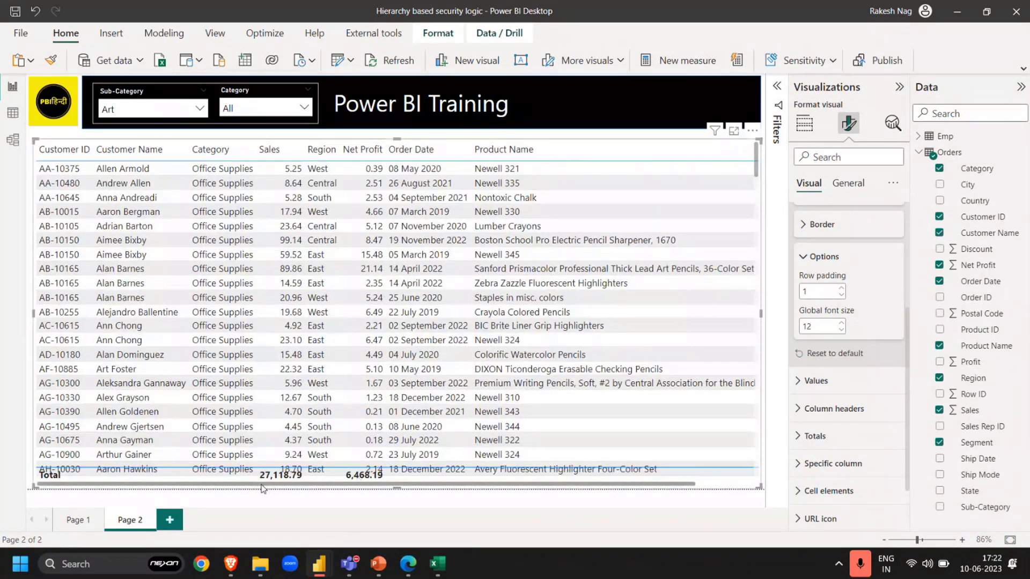
scroll(855, 347, "up", 4)
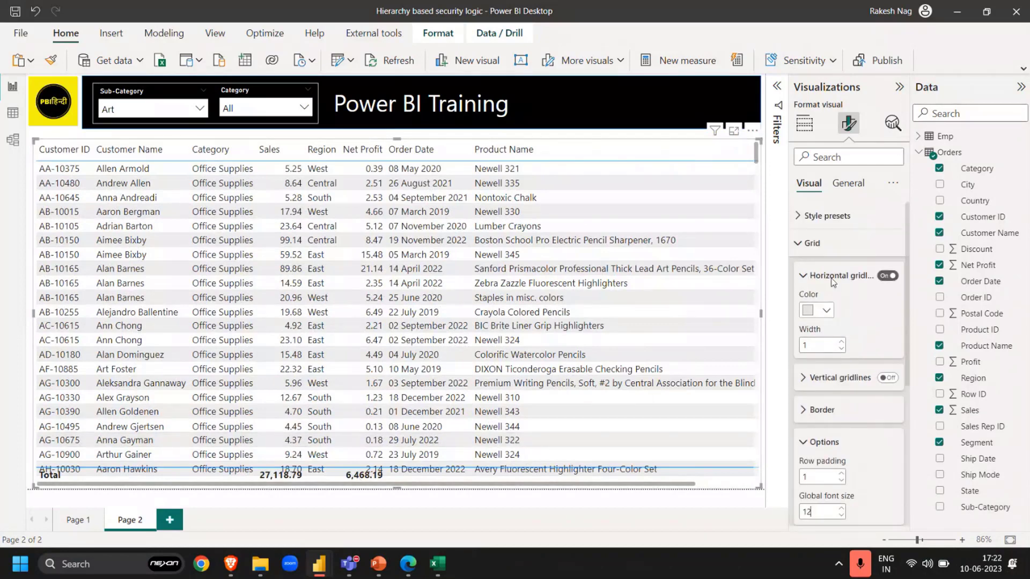
left_click(820, 246)
- Give the table's totals row a white background, then collapse the visualization settings and deselect the table
left_click(831, 324)
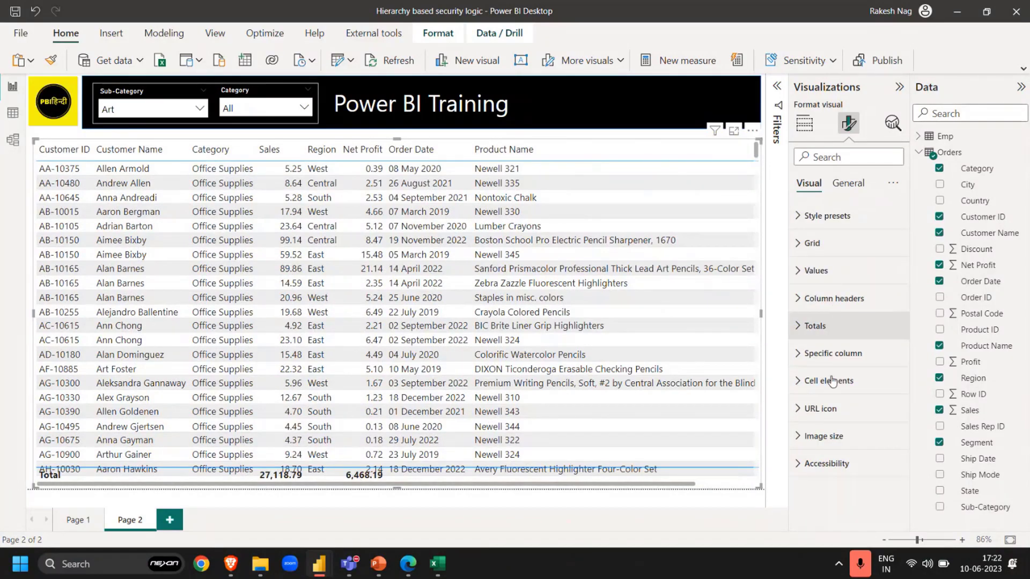
scroll(853, 402, "down", 2)
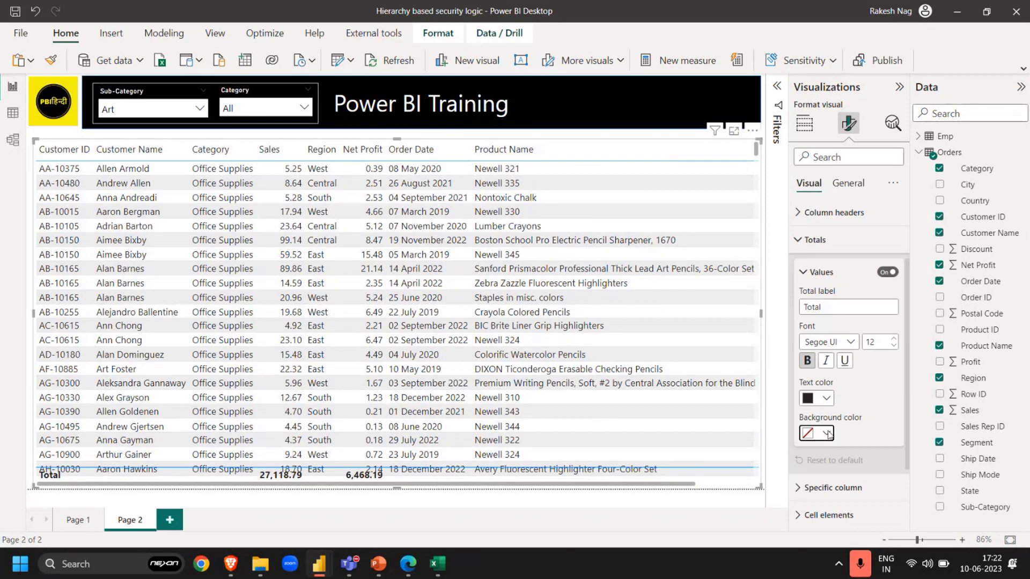
left_click(826, 433)
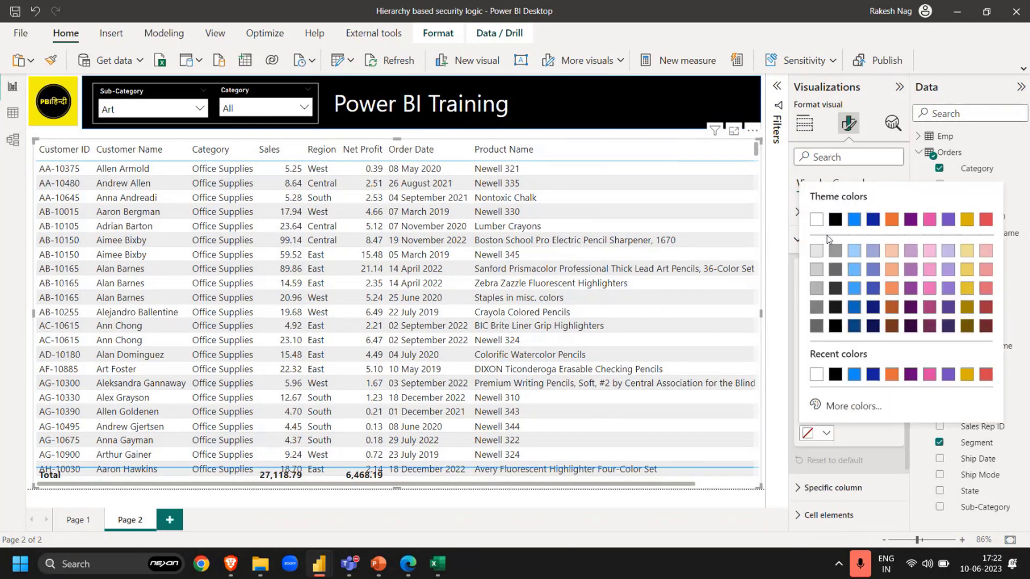
left_click(817, 221)
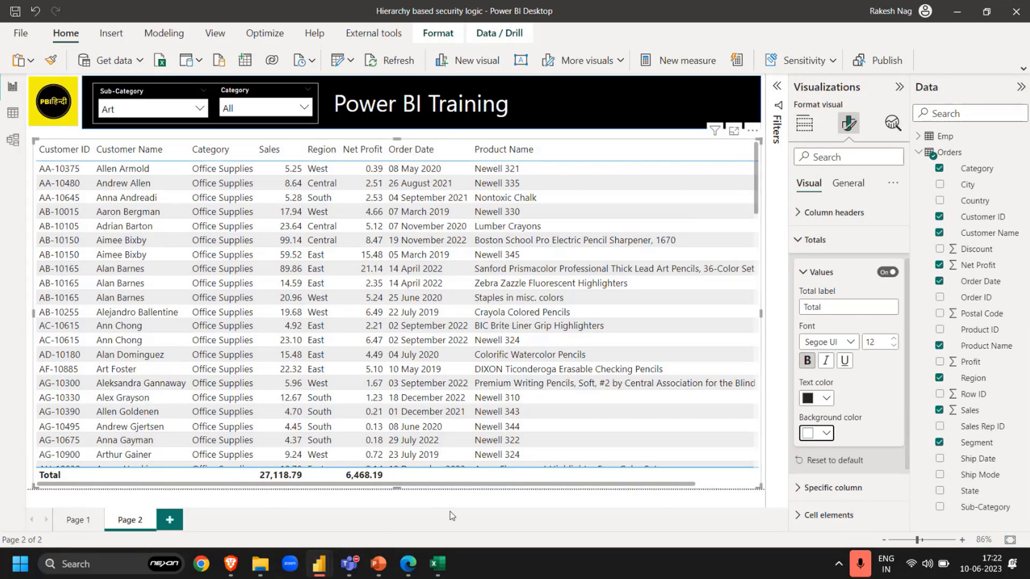
left_click(894, 88)
left_click(850, 213)
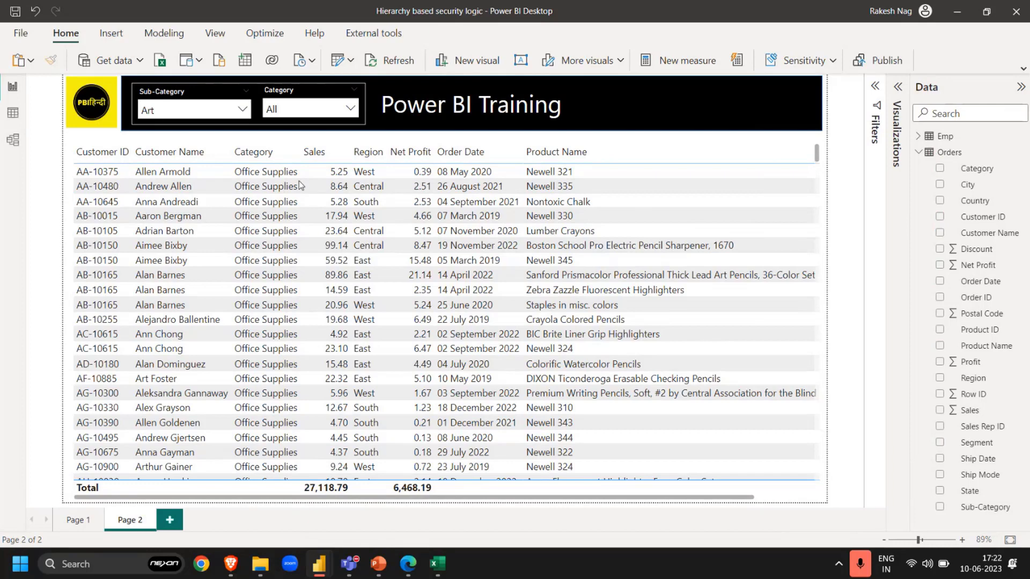
- Examine the relationship between the Emp and Orders tables in the model view and return to the report
left_click(14, 140)
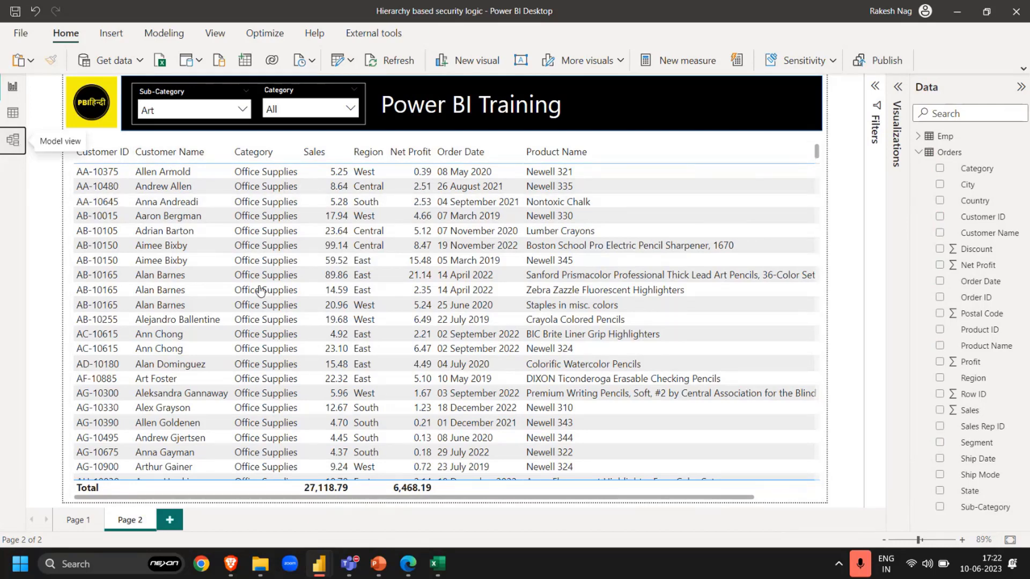
left_click_drag(140, 129, 168, 136)
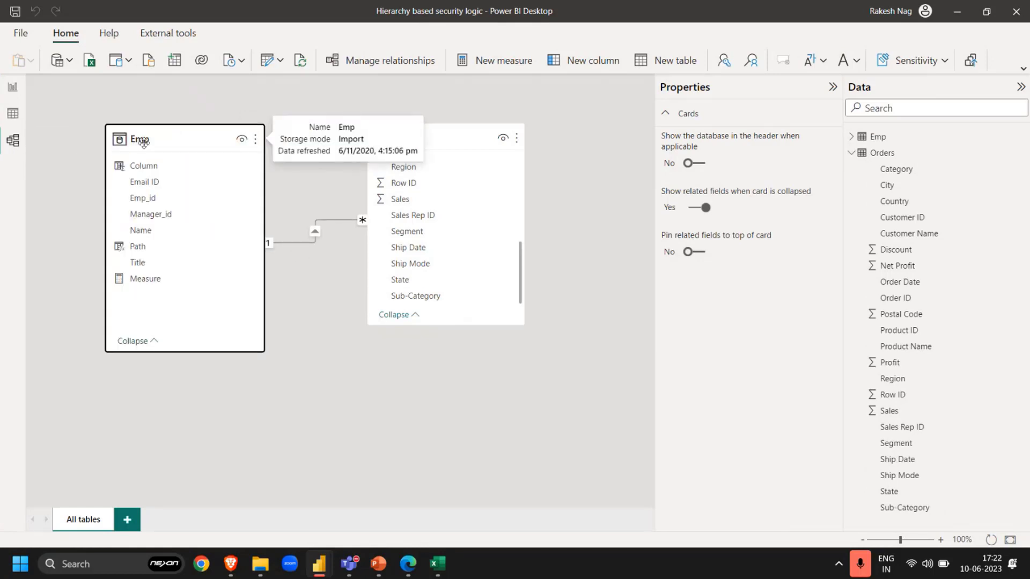
left_click(13, 88)
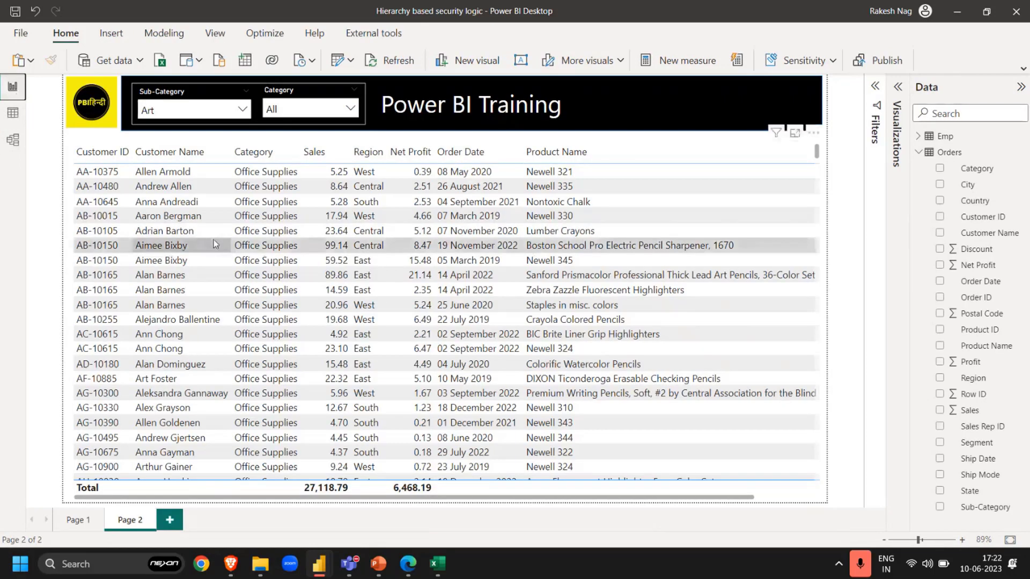
- Cut the Emp filter expression from the ParentChild security role to the clipboard and close the roles without saving
left_click(144, 38)
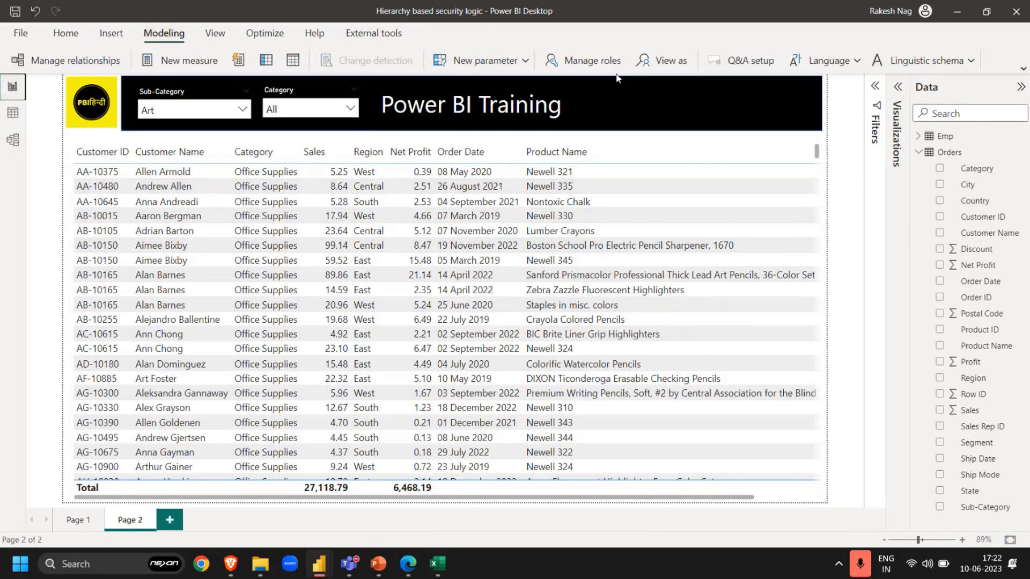
left_click(615, 66)
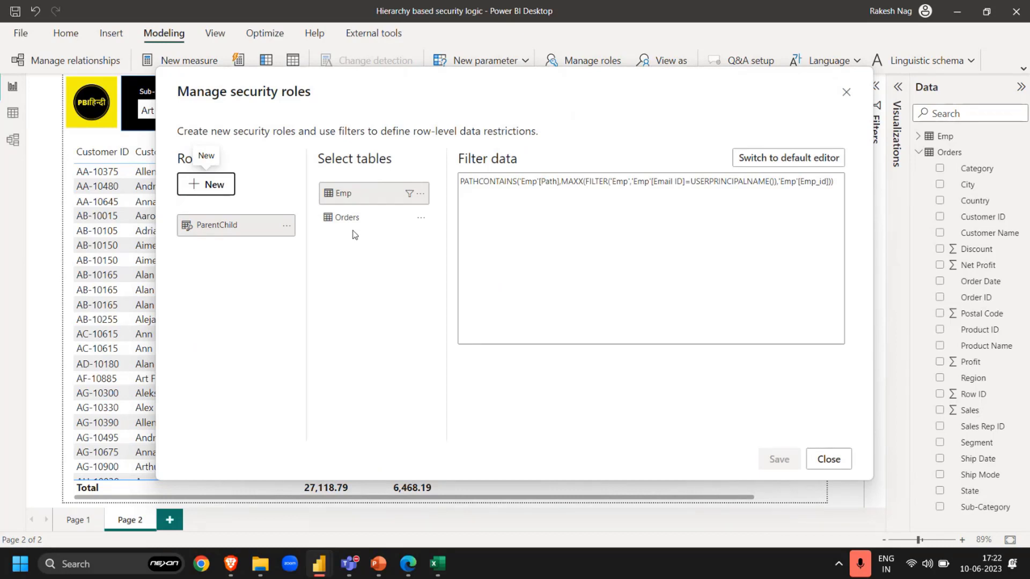
left_click(486, 184)
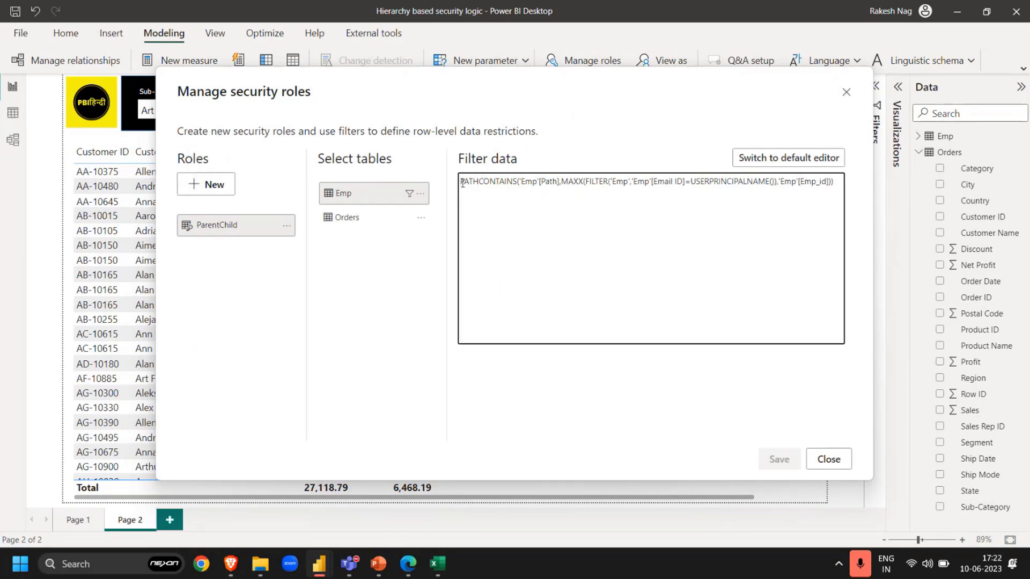
key("ctrl+a")
key("ctrl+x")
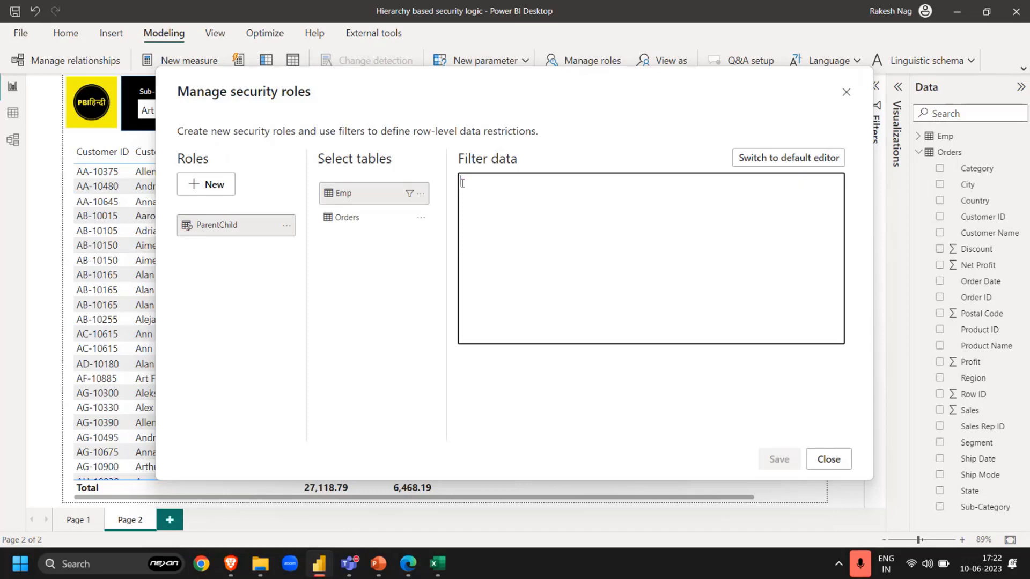
key("alt+Tab")
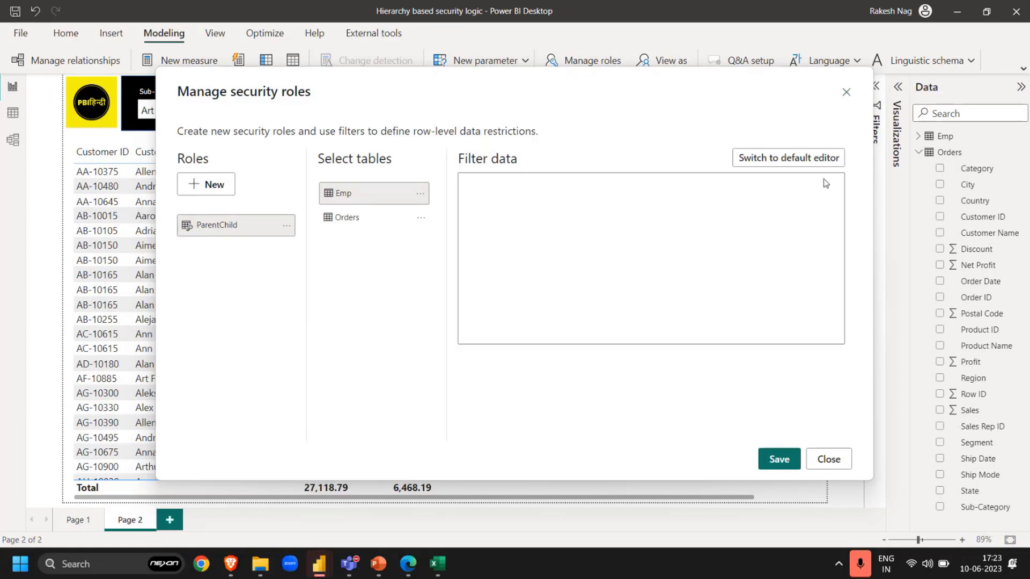
key("Escape")
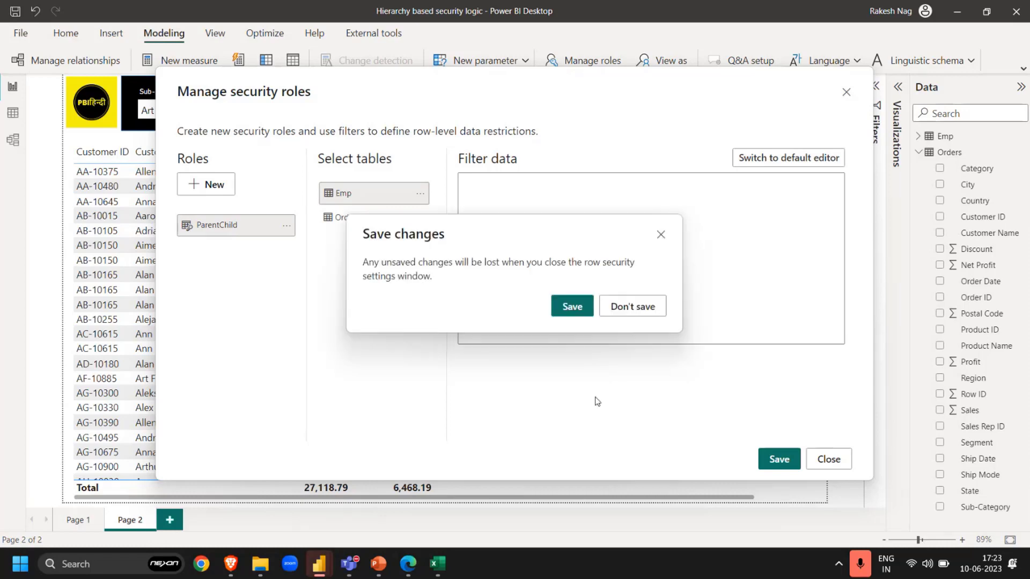
left_click(624, 306)
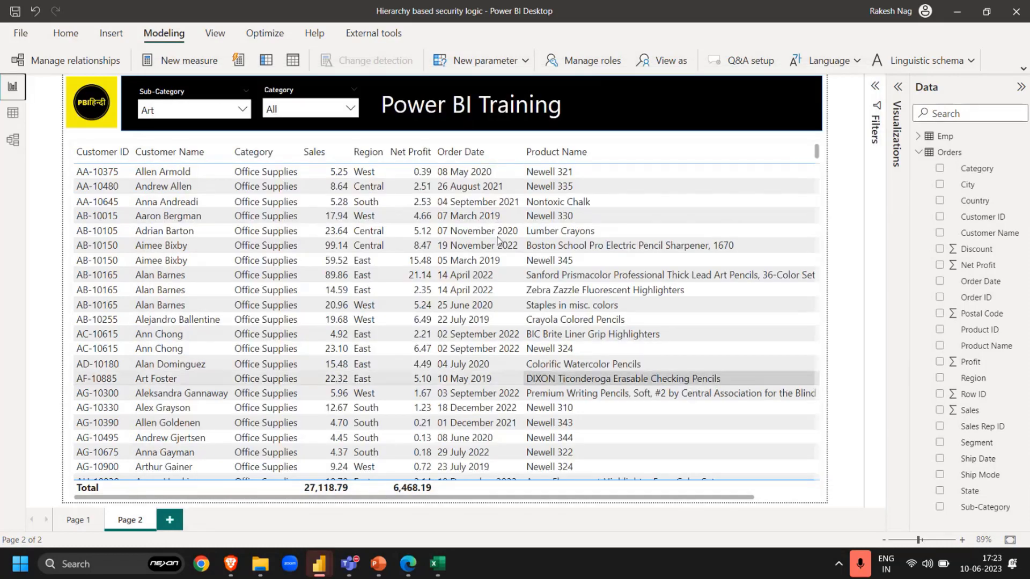
- Try the copied PATHCONTAINS expression as the formula of Column in the Emp table's data view, then discard the edit
left_click(13, 113)
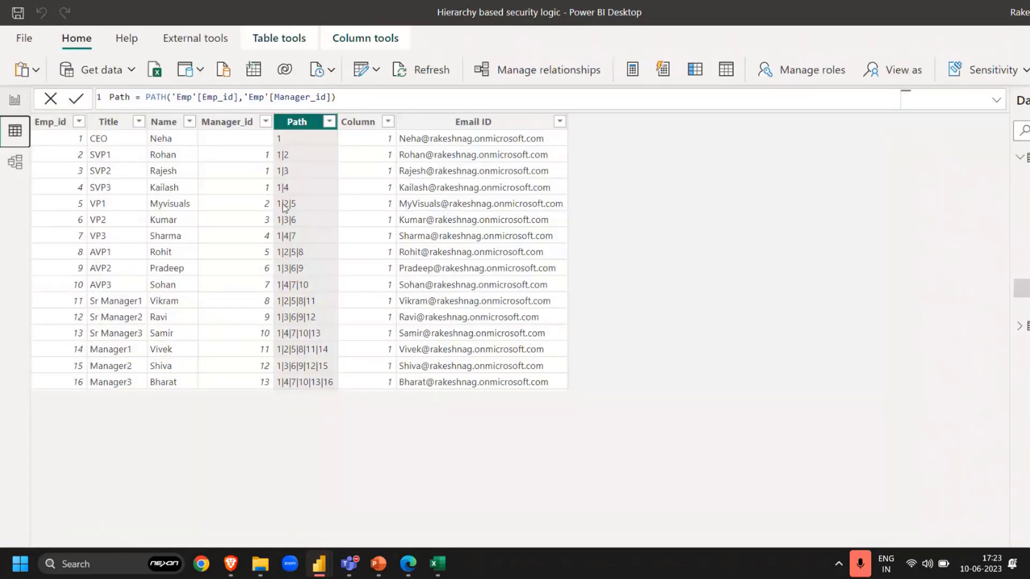
left_click(356, 122)
left_click(182, 99)
key("ctrl+v")
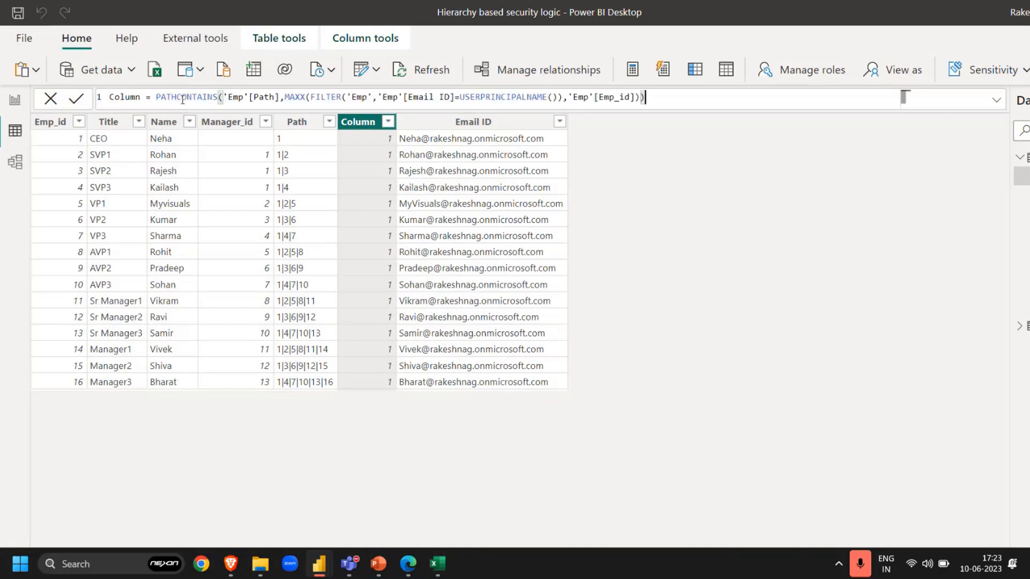
double_click(182, 97)
key("Escape")
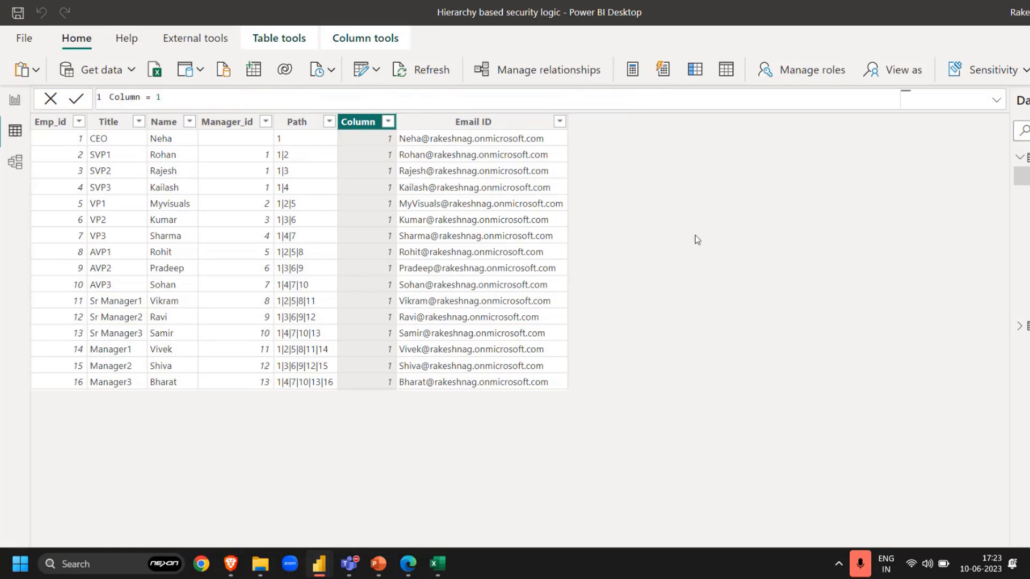
left_click(559, 123)
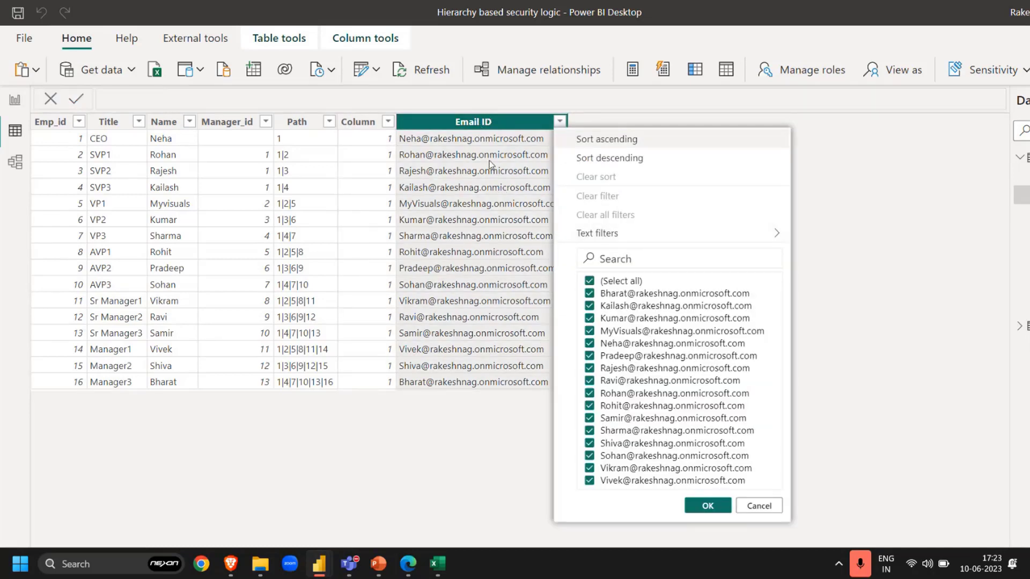
left_click(398, 409)
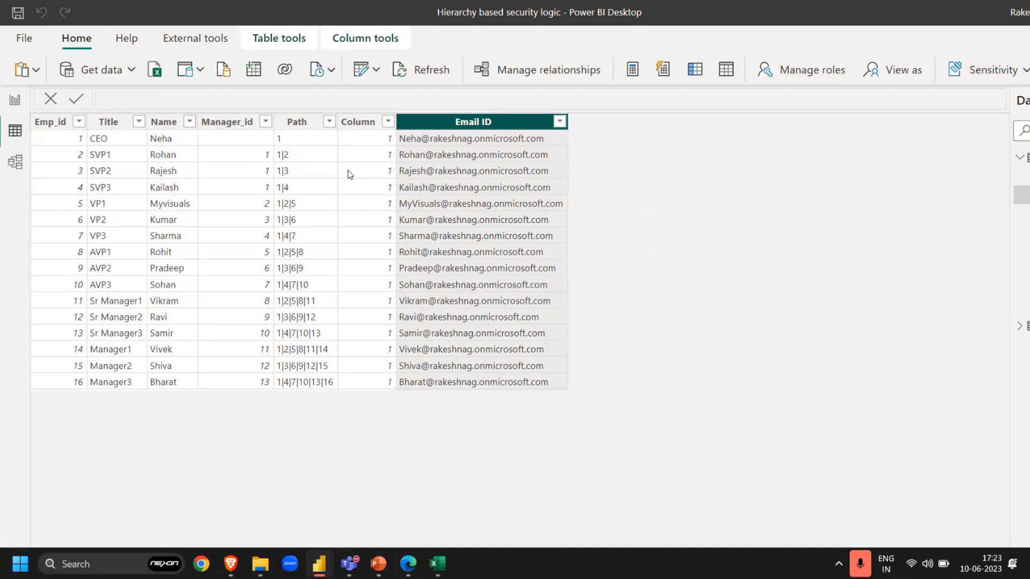
- Filter the Emp table to rows whose Path contains 9, examine them, and clear the filter
left_click(312, 122)
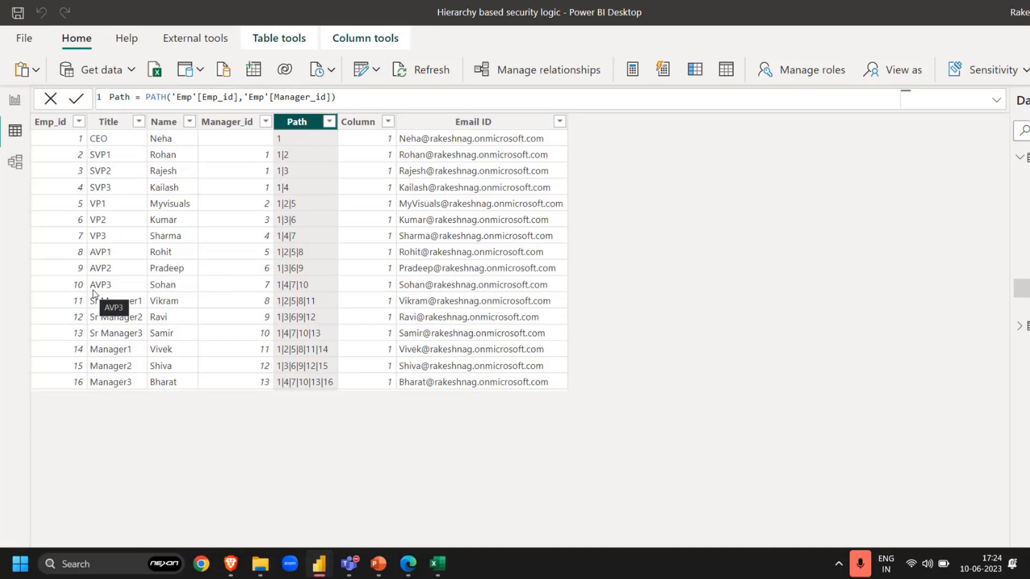
left_click(328, 123)
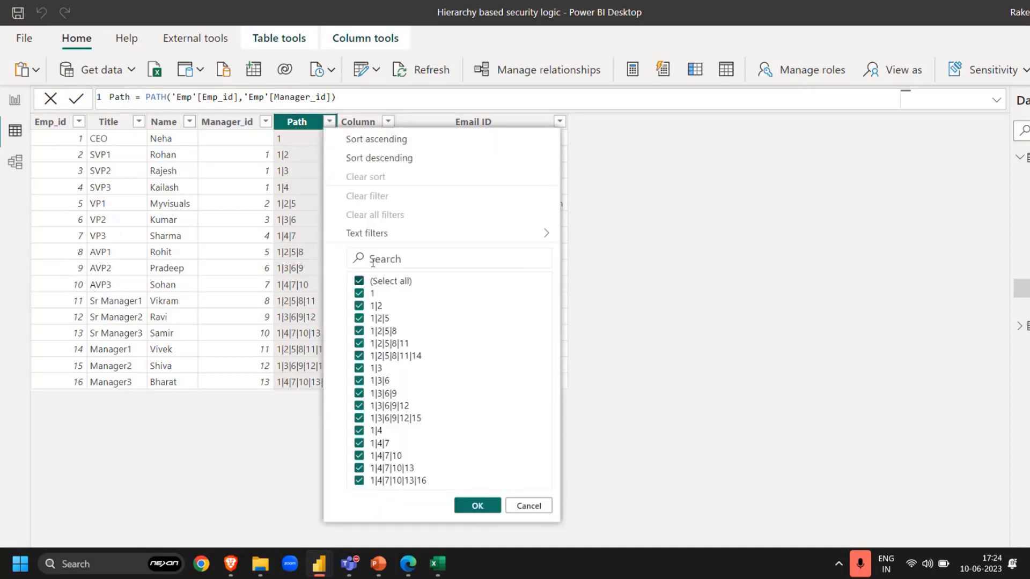
type("1")
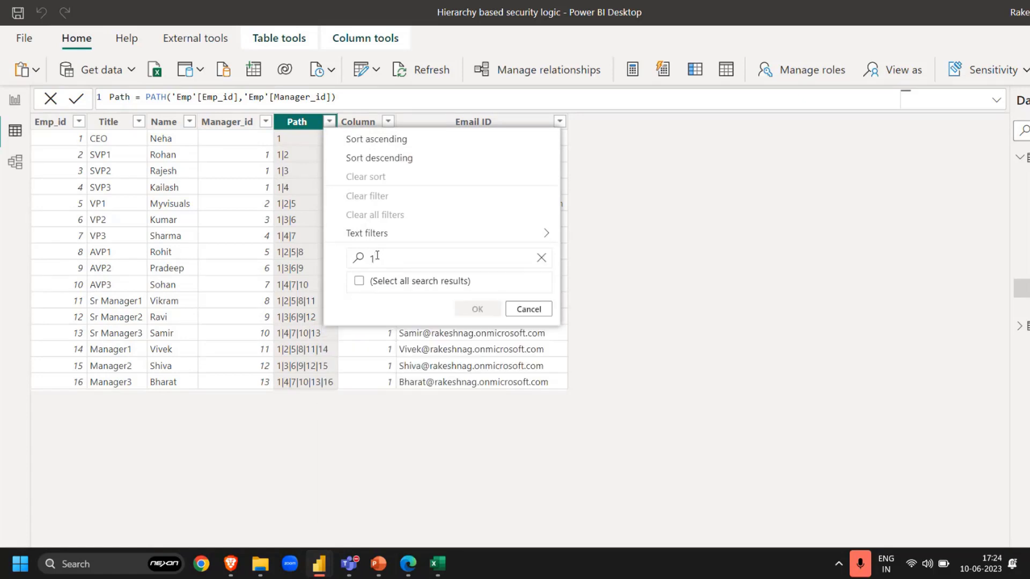
key("BackSpace")
type("g")
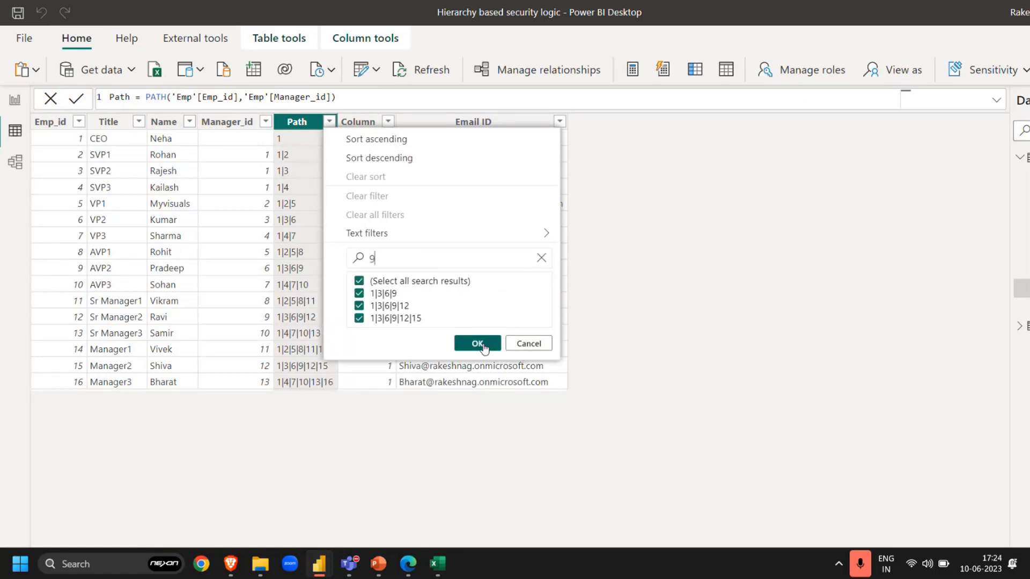
left_click(483, 346)
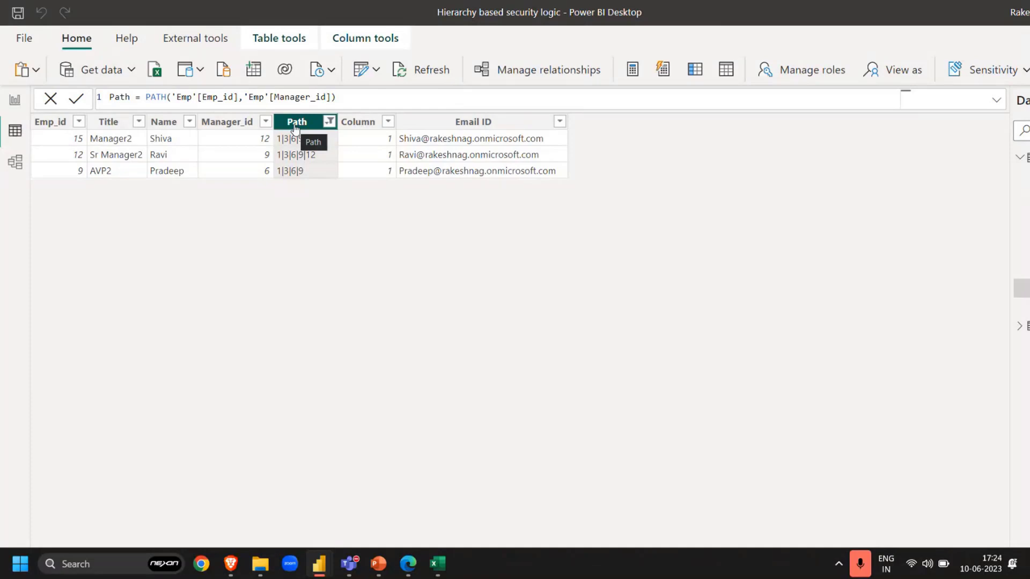
left_click(328, 122)
left_click(373, 189)
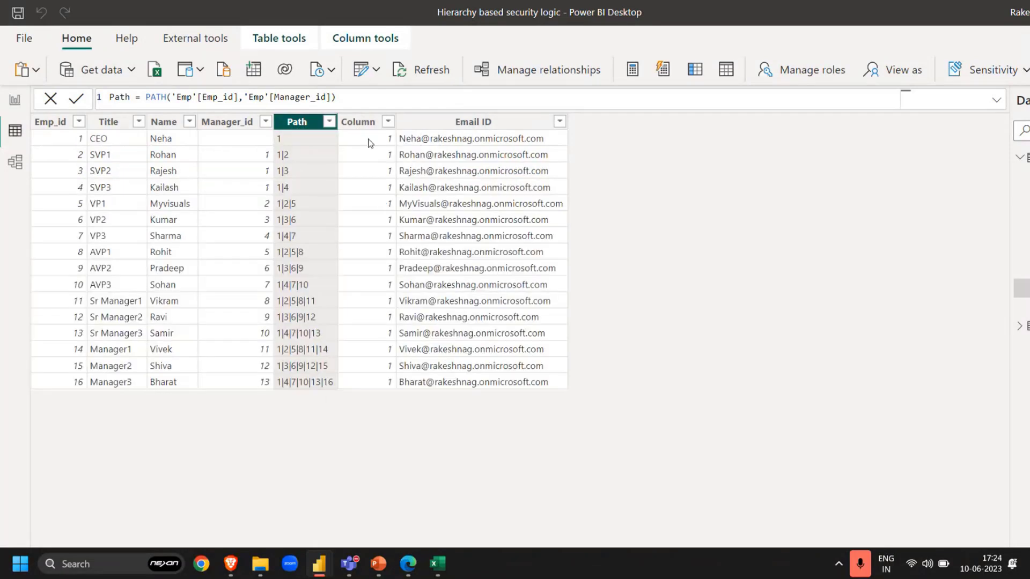
- Replace the formula of Column in the Emp table with the PATHCONTAINS expression copied from the security role
left_click(358, 121)
left_click(180, 96)
key("BackSpace")
key("ctrl+v")
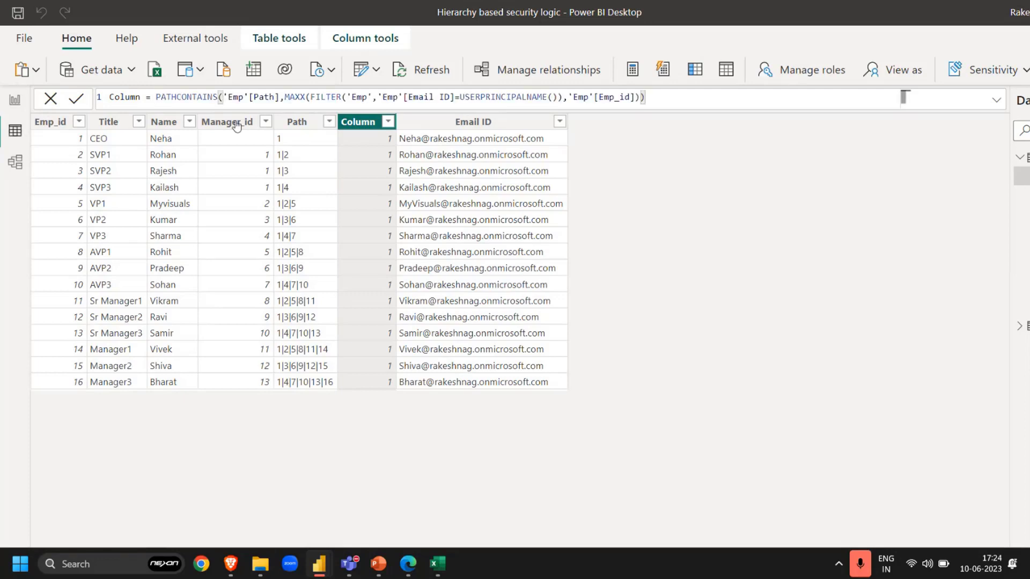
- Examine the 'Emp'[Path] argument and the 'Emp'[Email ID] condition inside the pasted PATHCONTAINS formula
key("Right")
key("Right")
key("Right")
key("Right")
key("Right")
key("Right")
key("Right")
key("Right")
key("Right")
key("Right")
key("Right")
key("Right")
key("Left")
key("Left")
key("shift+Right")
key("shift+Right")
key("shift+Right")
key("shift+Right")
key("shift+Right")
key("shift+Right")
key("shift+Right")
key("shift+Right")
key("shift+Right")
key("shift+Right")
key("shift+Right")
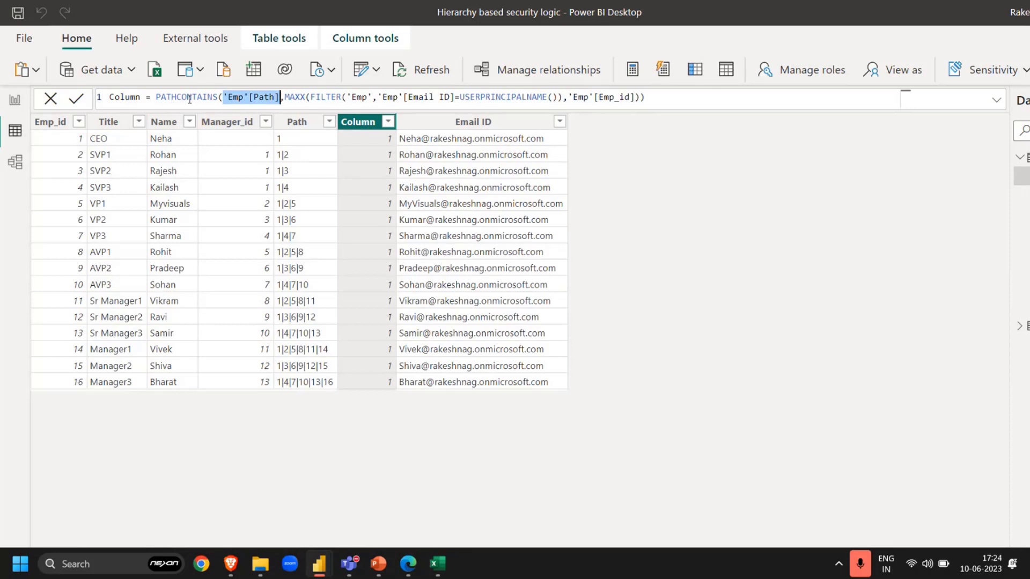
key("Right")
key("Right")
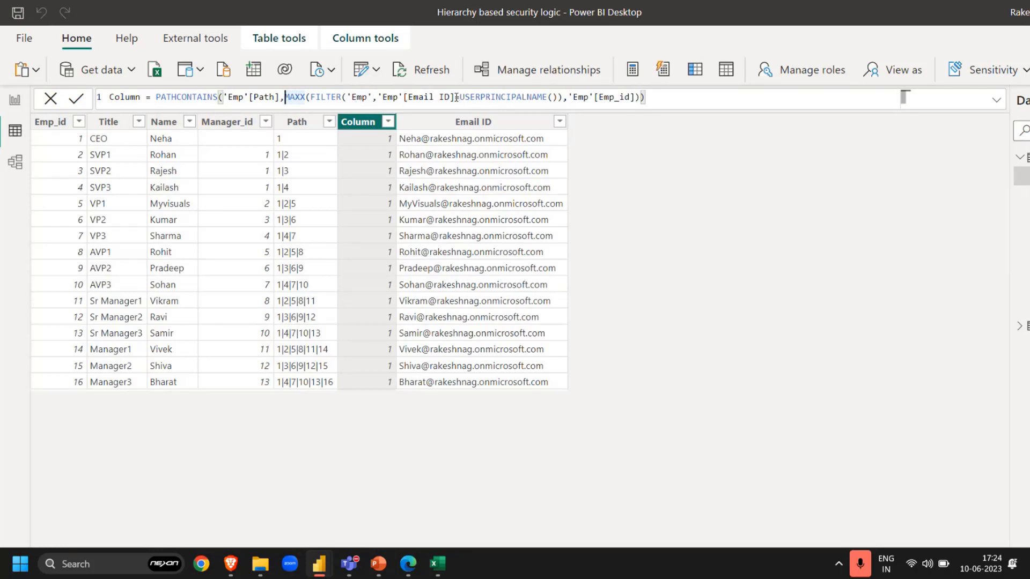
left_click_drag(457, 98, 378, 97)
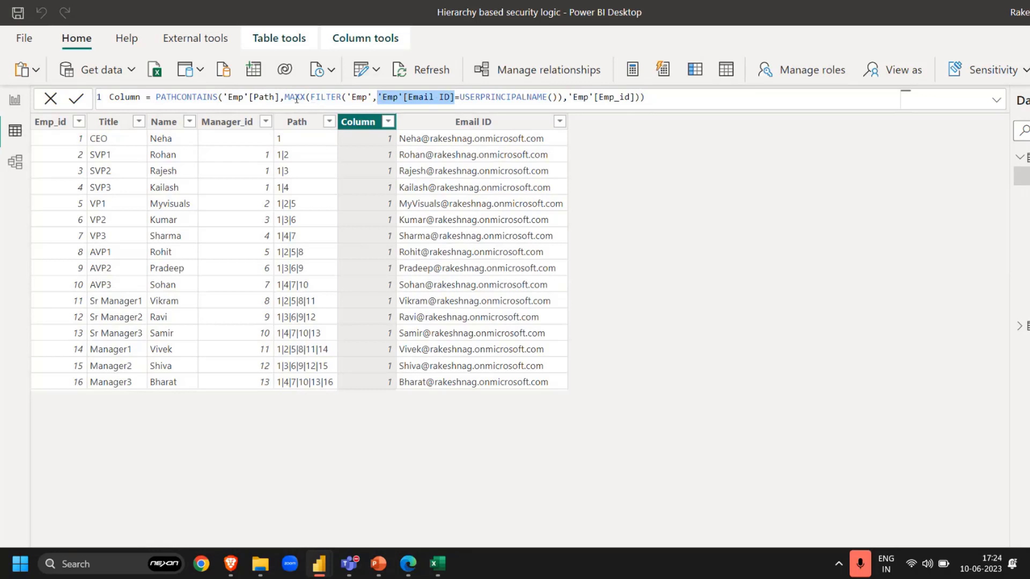
- Put the MAXX and FILTER parts of the PATHCONTAINS formula on their own indented lines
left_click(295, 99)
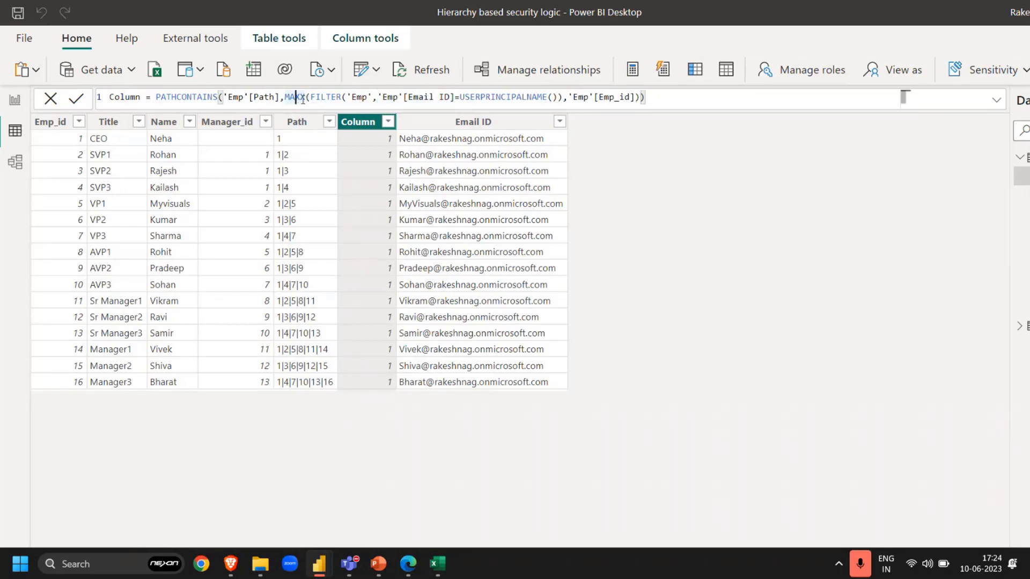
key("shift+Return")
key("Tab")
key("Tab")
key("Tab")
key("Tab")
key("Tab")
key("Tab")
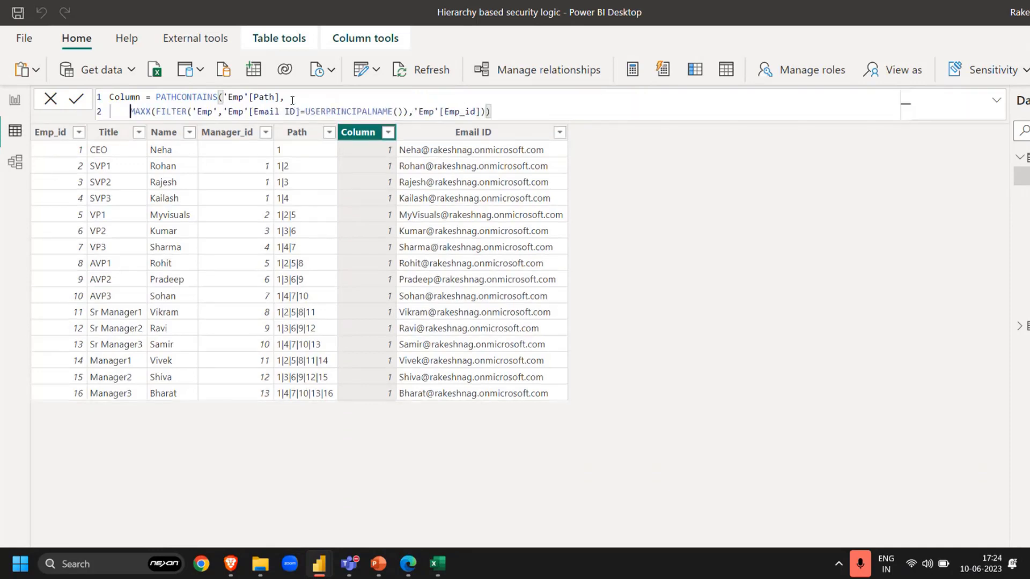
scroll(293, 101, "up", 2)
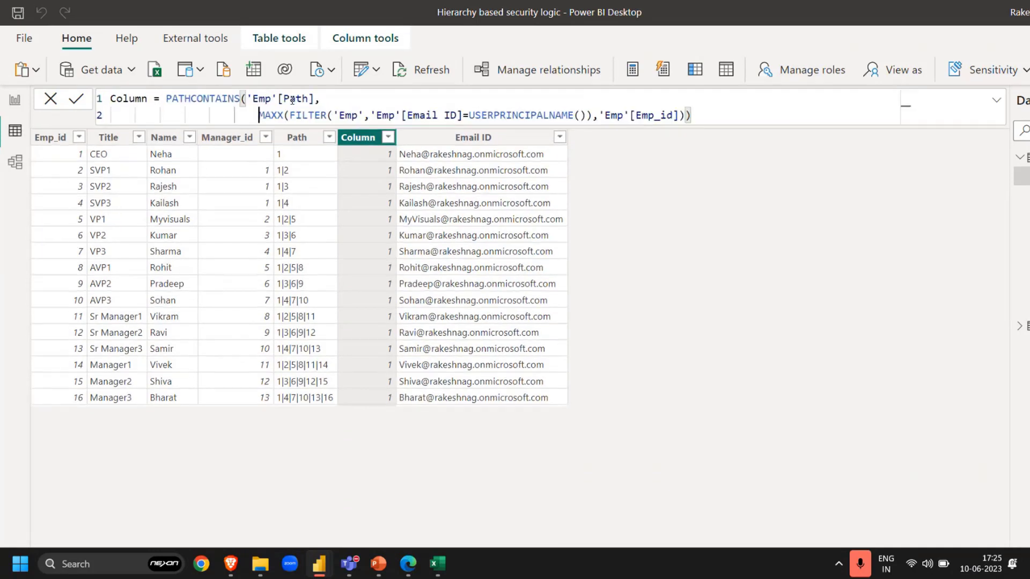
left_click(290, 116)
key("shift+Return")
key("Tab")
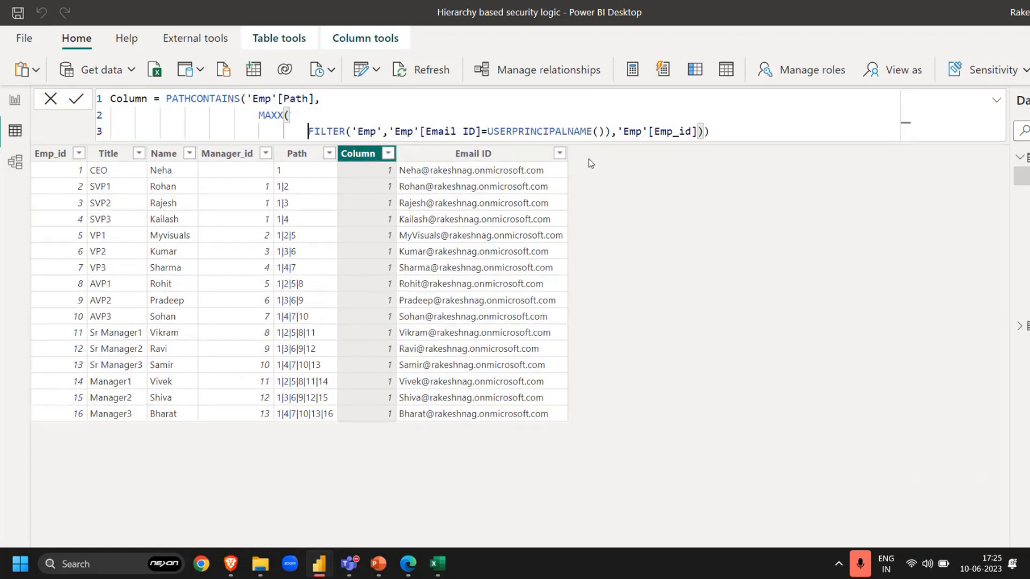
- Put 'Emp'[Emp_id] and the final closing parenthesis on separate lines and try to apply the formula to Column
left_click(617, 132)
key("shift+Return")
key("shift+Tab")
key("Home")
key("End")
key("Left")
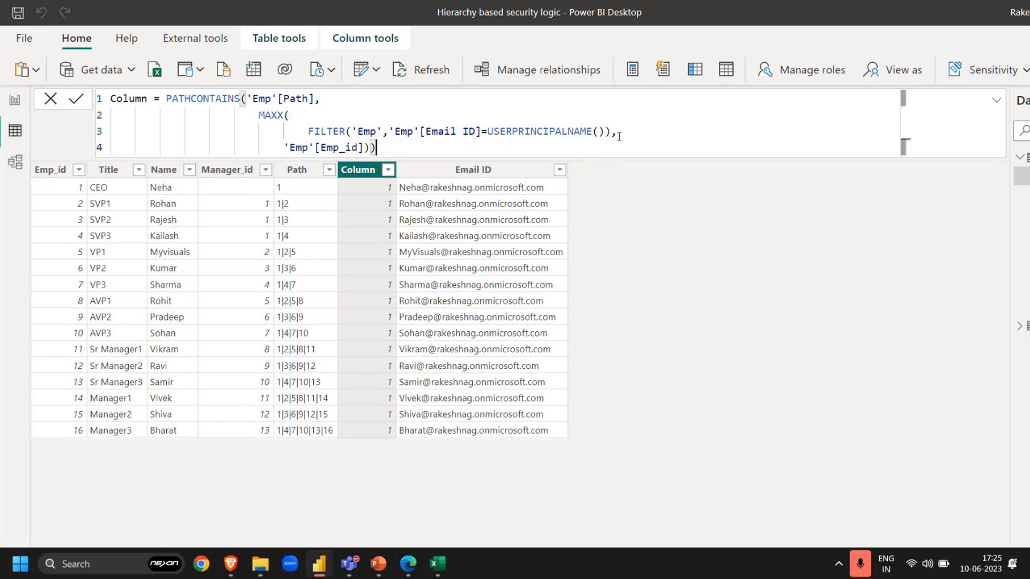
key("shift+Return")
key("shift+Tab")
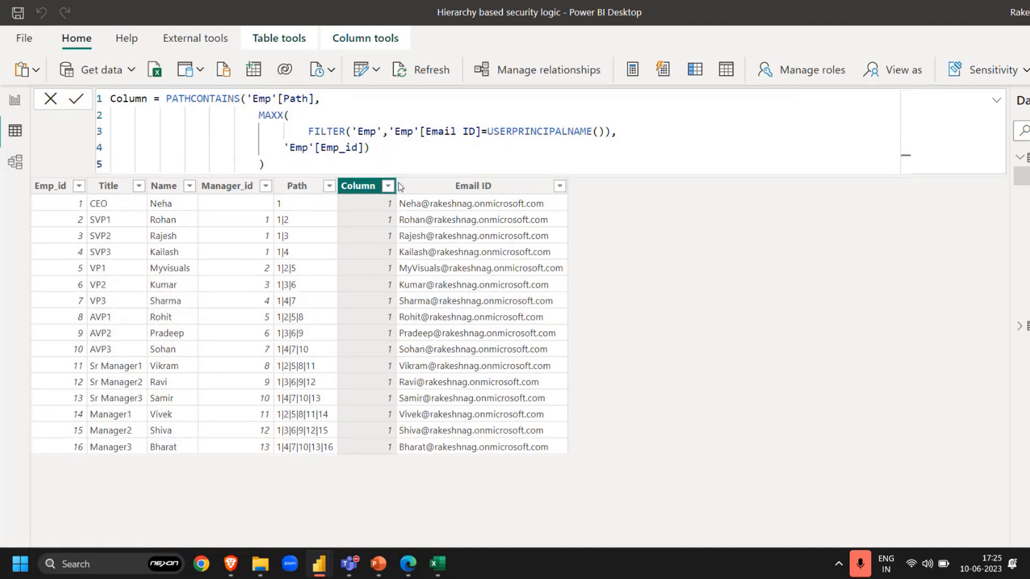
key("Return")
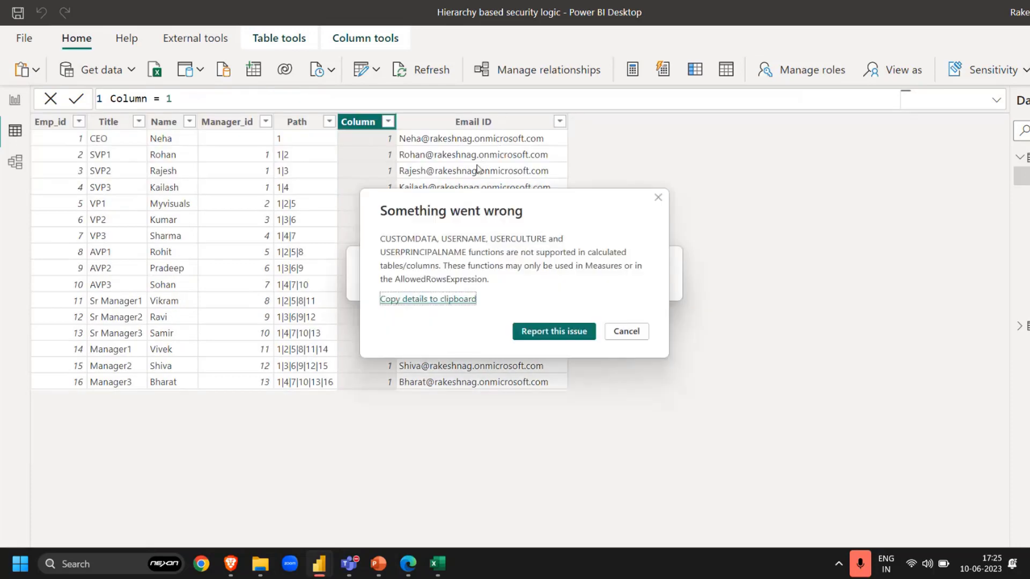
left_click(627, 331)
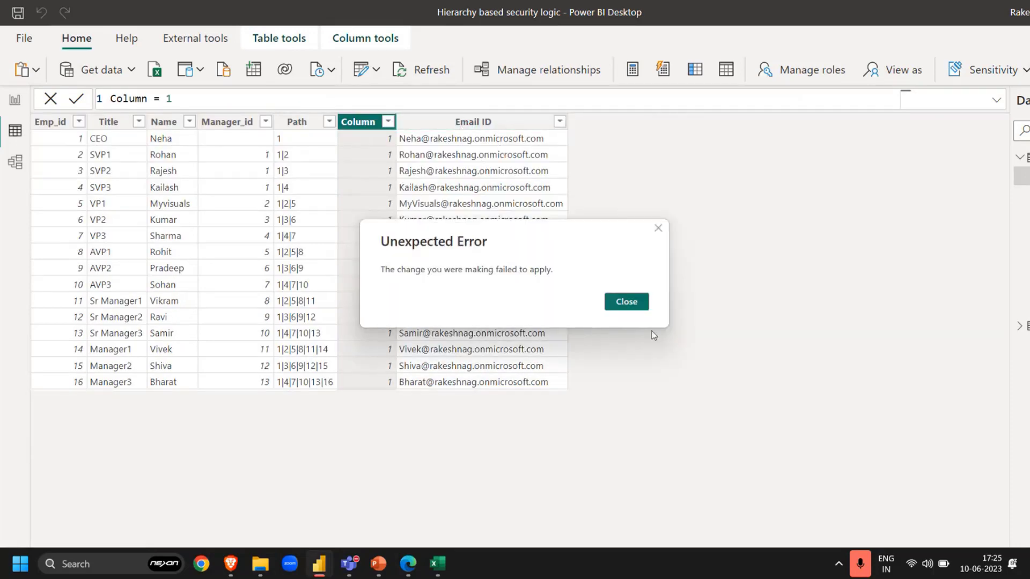
left_click(626, 302)
- Enter PATHCONTAINS('Emp'[Path],MAXX(FILTER('Emp','Emp'[Email ID]=USERPRINCIPALNAME()),'Emp'[Emp_id])) as the formula of Column without applying it
left_click(317, 99)
key("BackSpace")
type("PATHCONTAINS('Emp'[Path],MAXX(FILTER('Emp','Emp'[Email ID]=USERPRINCIPALNAME()),'Emp'[Emp_id]))")
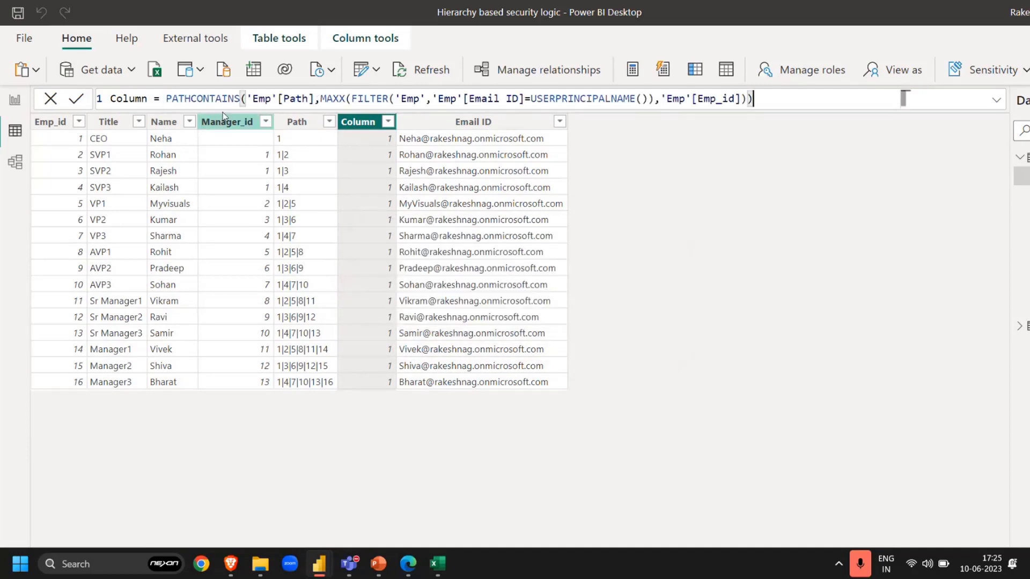
- Move the MAXX argument of the PATHCONTAINS formula to an indented second line
left_click(170, 99)
key("Right")
key("Right")
key("Right")
key("Right")
key("Right")
key("Right")
key("Right")
key("Right")
key("Right")
key("Right")
key("Right")
key("Right")
key("Right")
key("Right")
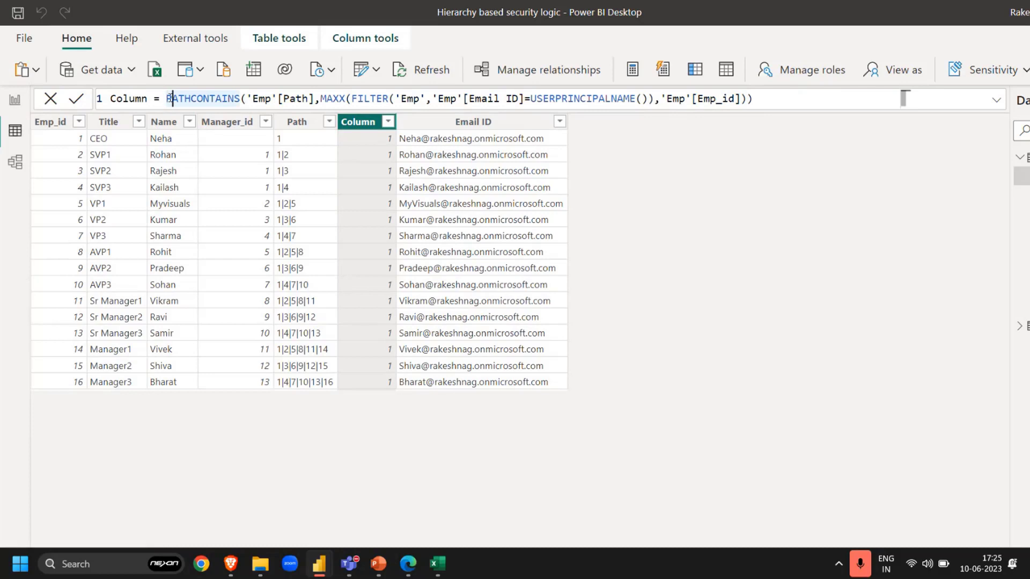
key("Right")
key("Right")
key("Right")
key("Right")
key("Right")
key("Right")
key("Right")
key("Right")
key("Right")
key("Right")
key("Right")
key("shift+Return")
key("Tab")
key("Tab")
key("Tab")
key("Tab")
key("Tab")
key("Tab")
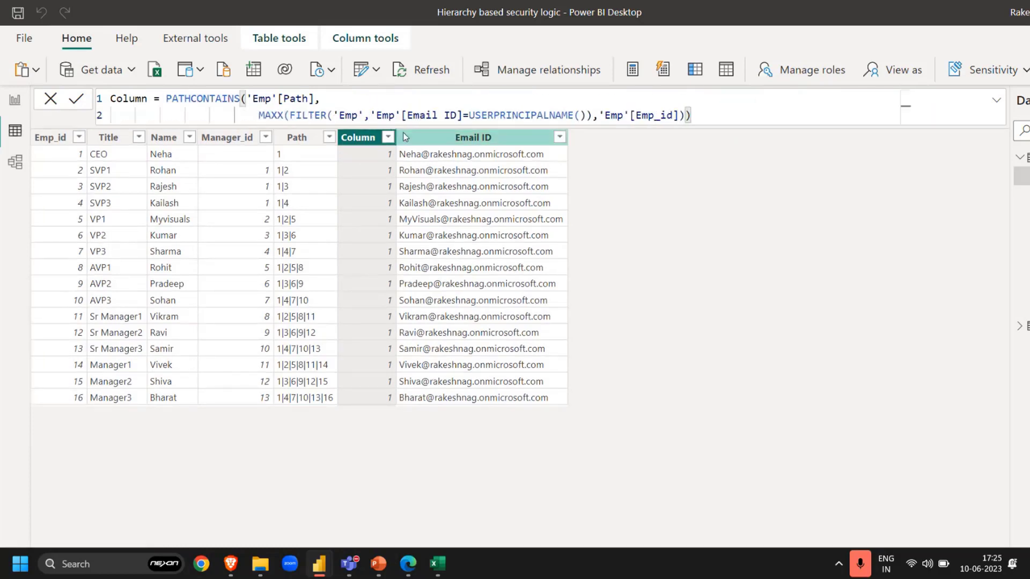
- Place the FILTER expression on an indented third line and ,'Emp'[Emp_id] with the closing parentheses on a fourth
key("Right")
key("Right")
key("Right")
key("Right")
key("Right")
key("shift+Return")
key("Tab")
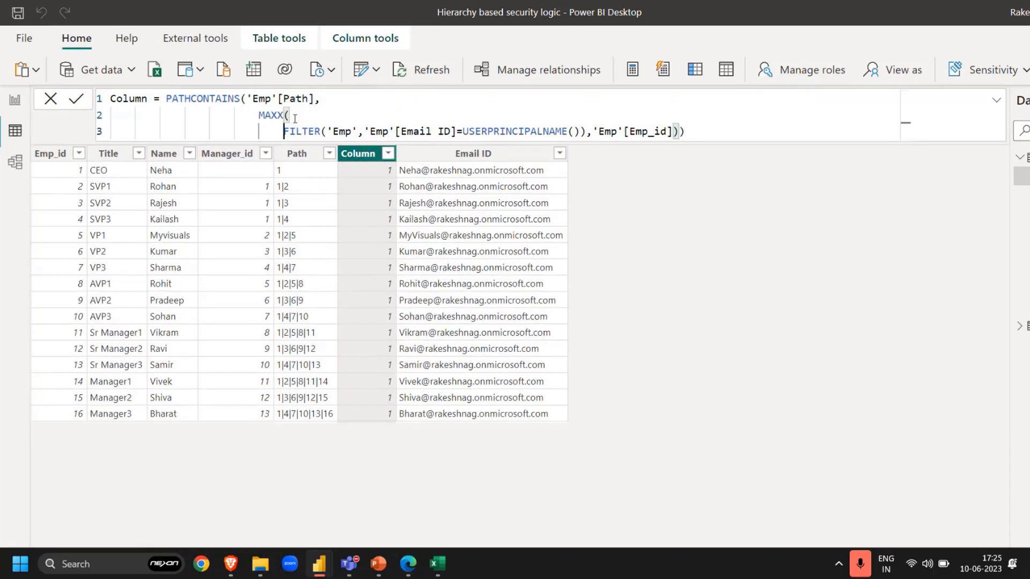
left_click(588, 132)
key("shift+Return")
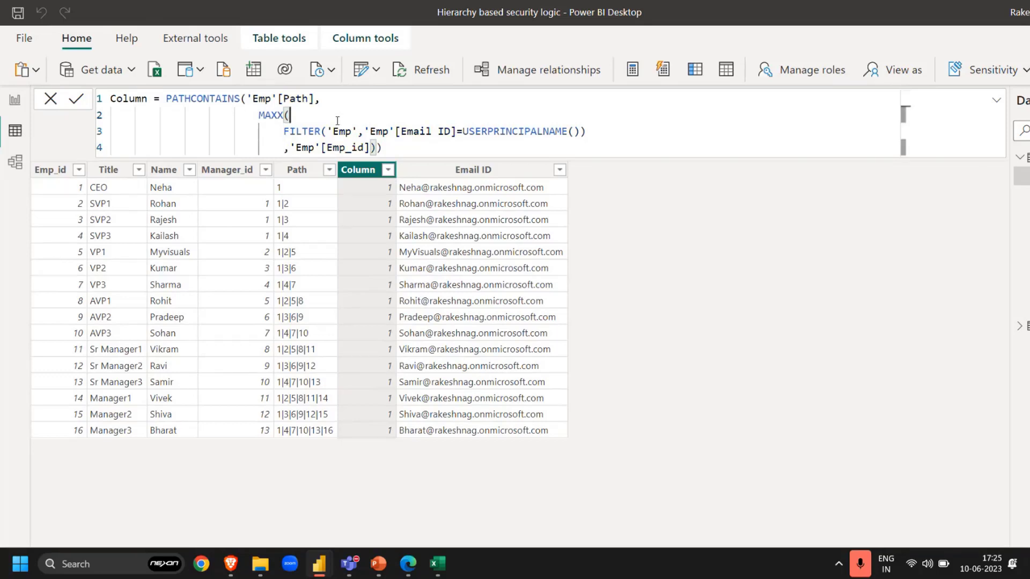
- Examine how the FILTER table, Email ID condition, USERPRINCIPALNAME() and Emp_id make up the MAXX argument of the formula
left_click(284, 131)
left_click_drag(327, 131, 358, 131)
left_click_drag(457, 132, 395, 131)
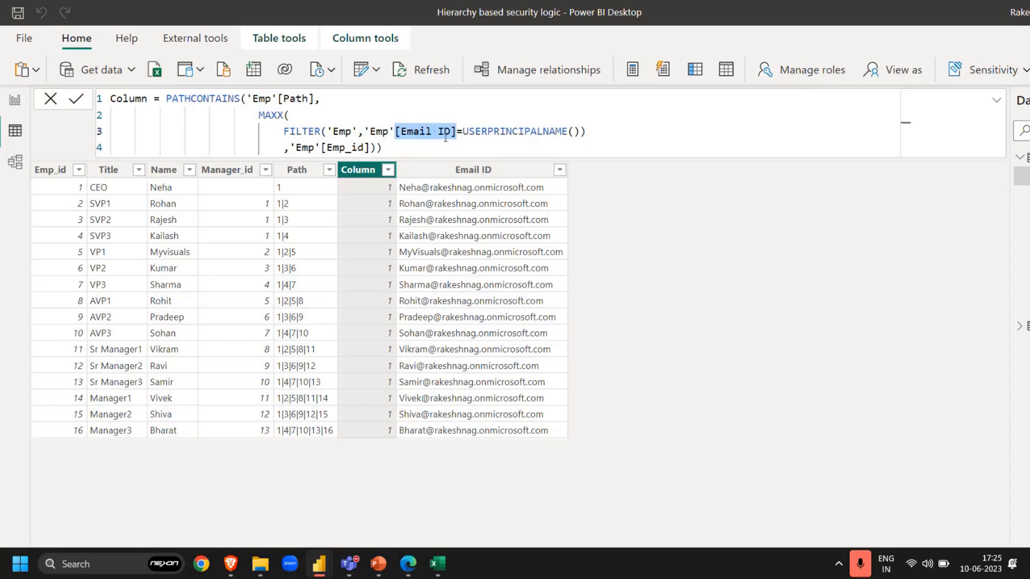
left_click_drag(464, 134, 581, 134)
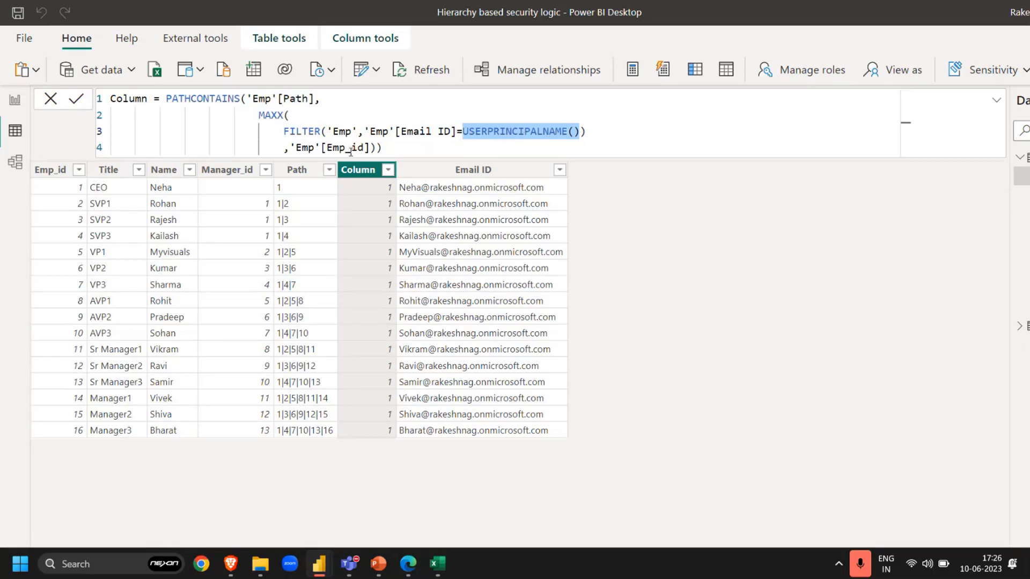
left_click_drag(328, 131, 358, 131)
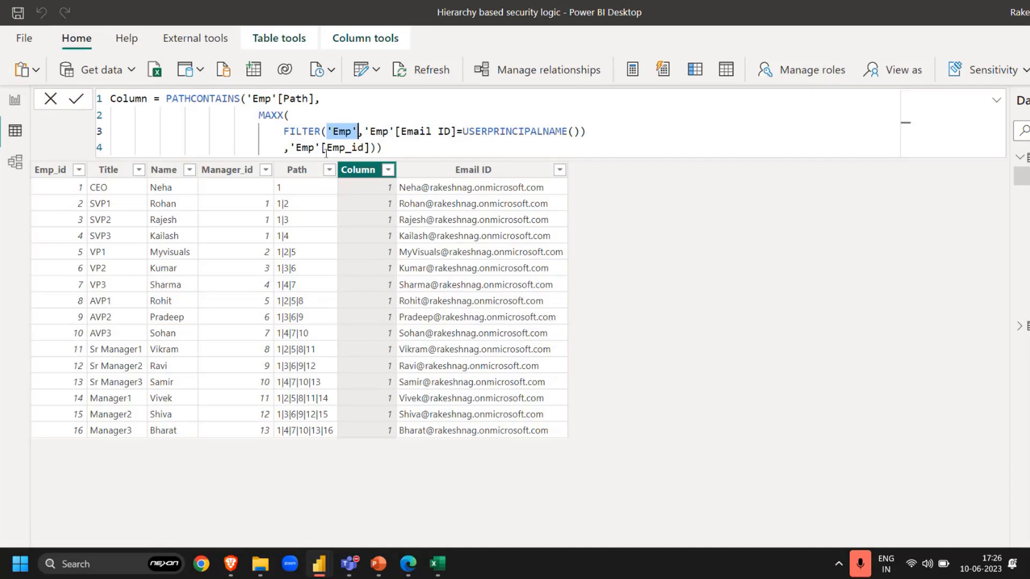
double_click(304, 130)
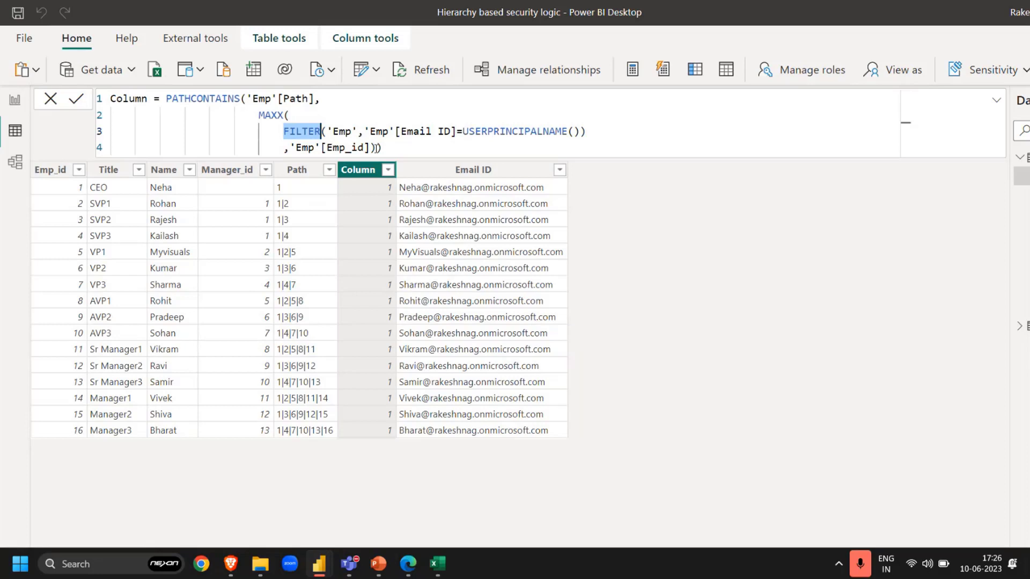
left_click_drag(369, 147, 285, 147)
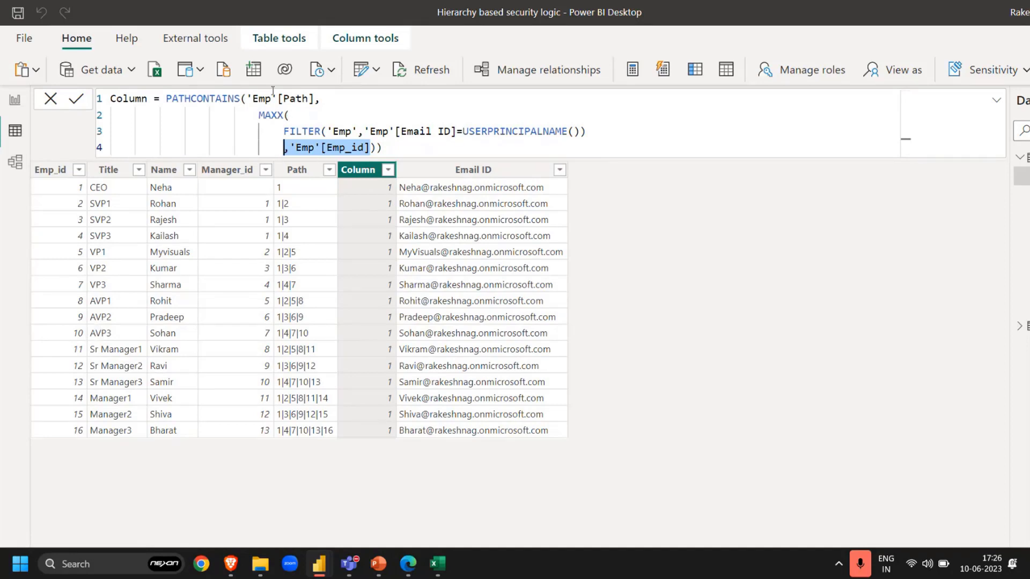
left_click(259, 115)
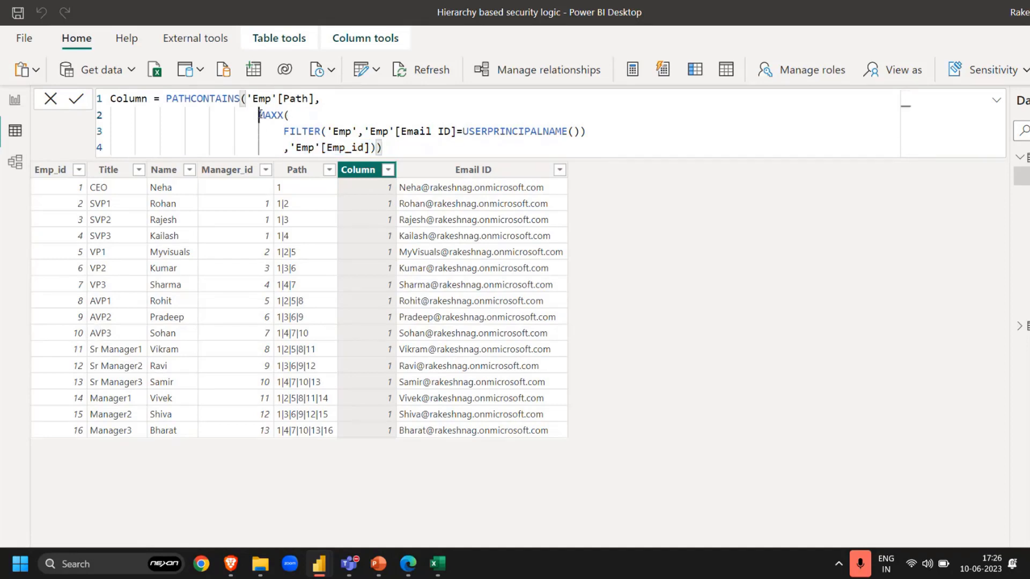
left_click_drag(259, 115, 375, 148)
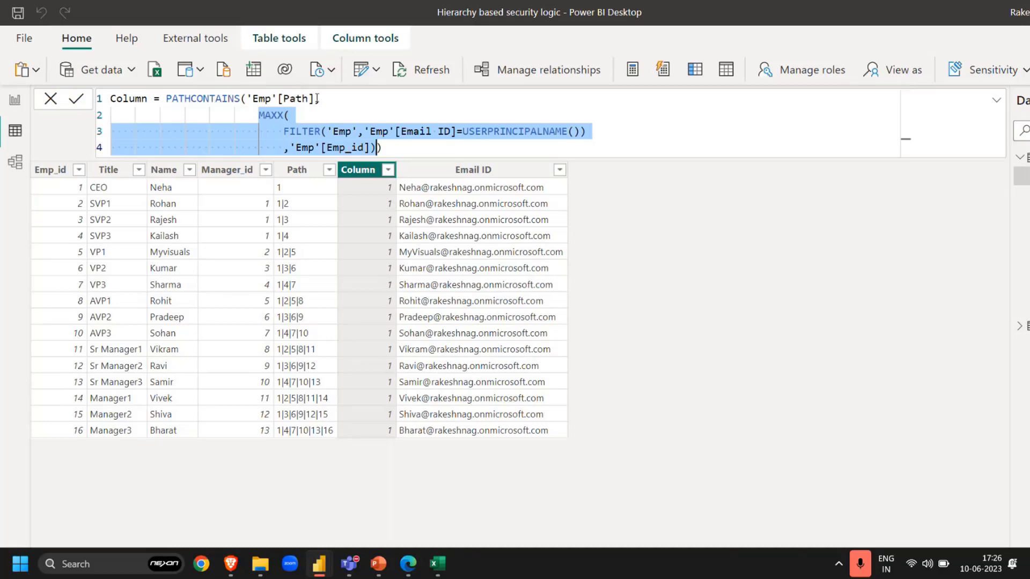
- Replace the whole MAXX argument of the Column formula with 9, keeping a copy of it, and apply the formula
left_click_drag(315, 98, 246, 98)
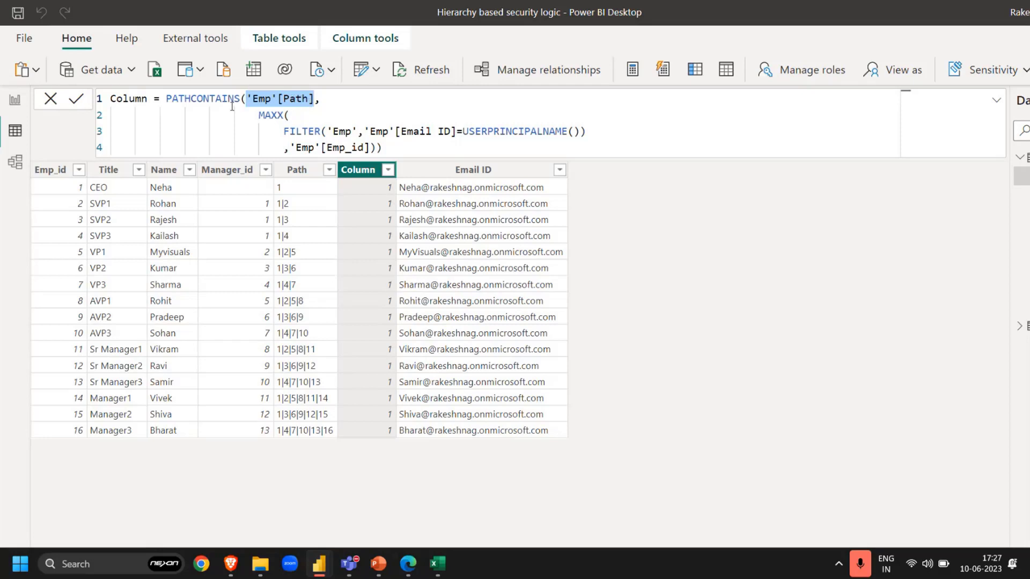
left_click(324, 99)
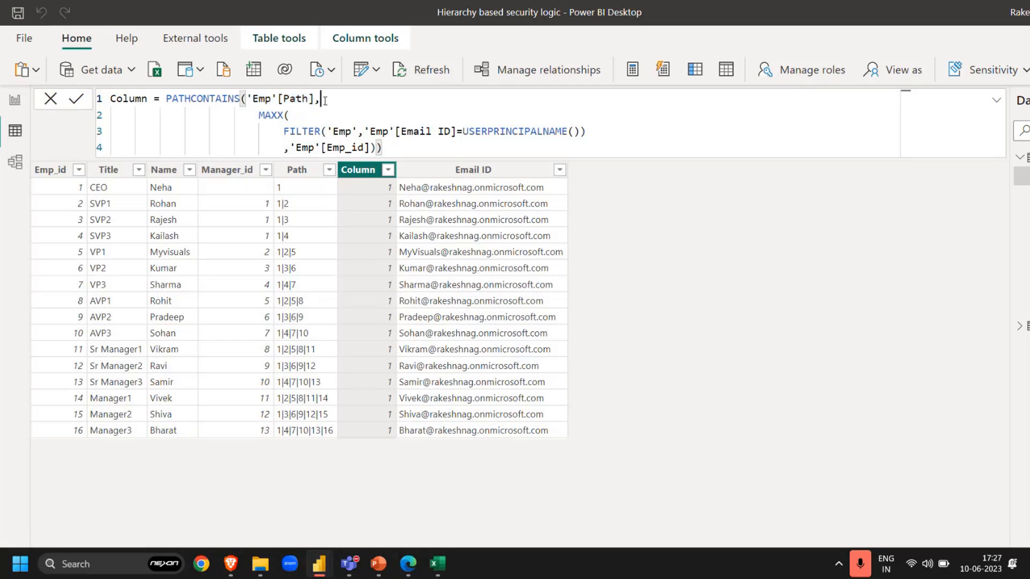
left_click(263, 117)
key("shift+End")
key("shift+Left")
key("ctrl+c")
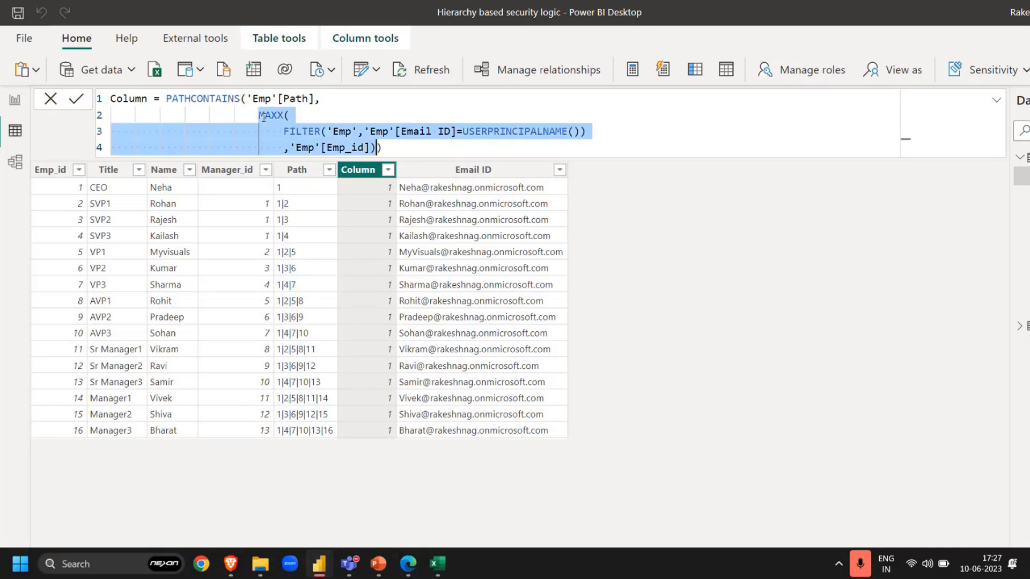
key("BackSpace")
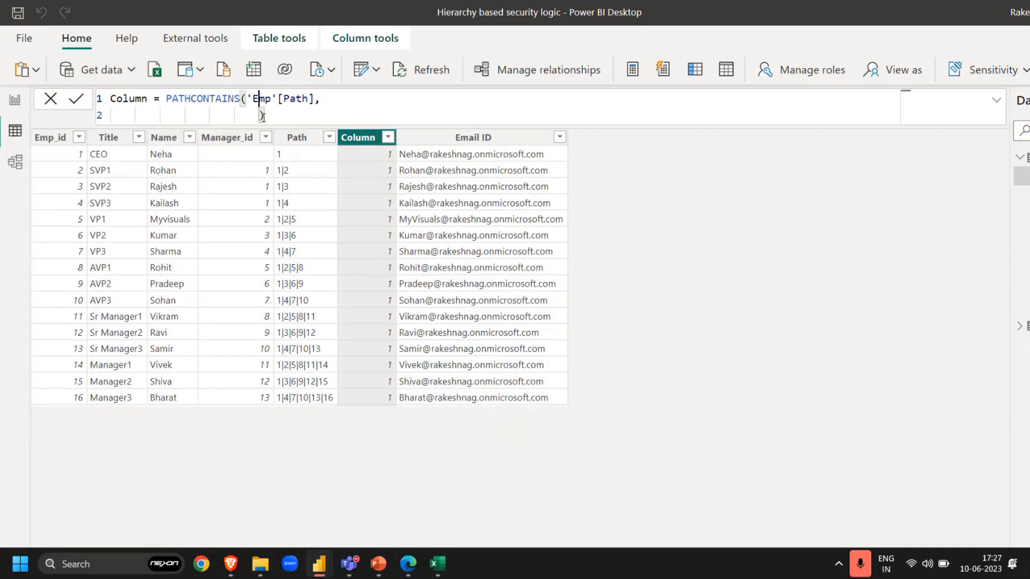
type("9")
key("Return")
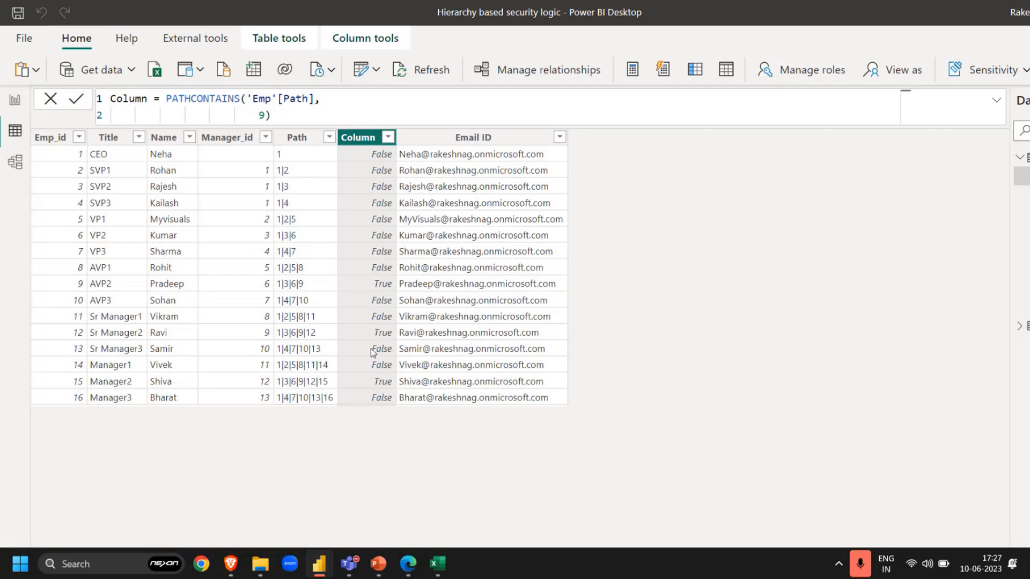
- Filter the Emp table to show only the rows where Column is True
left_click(387, 137)
left_click(439, 267)
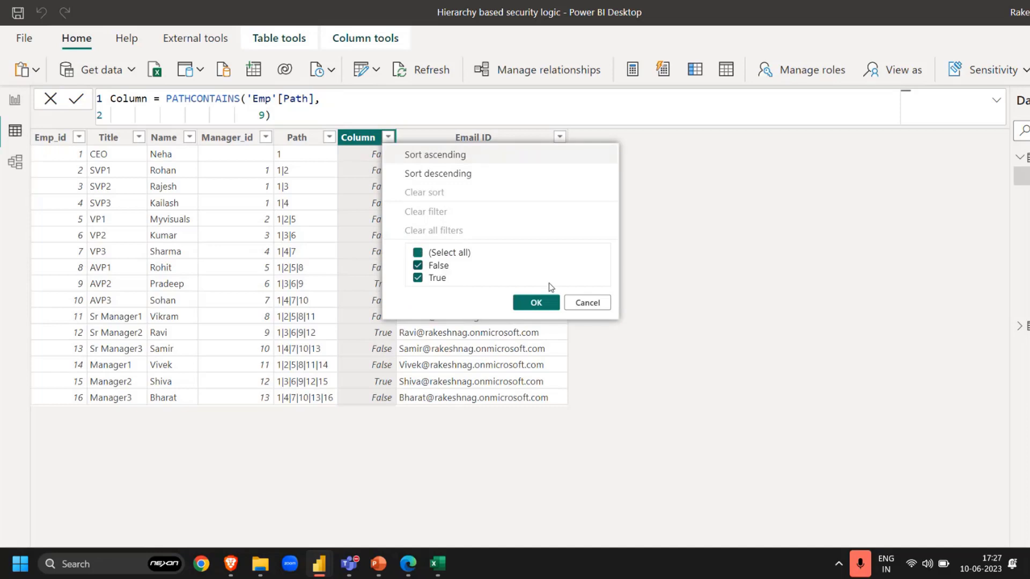
left_click(533, 303)
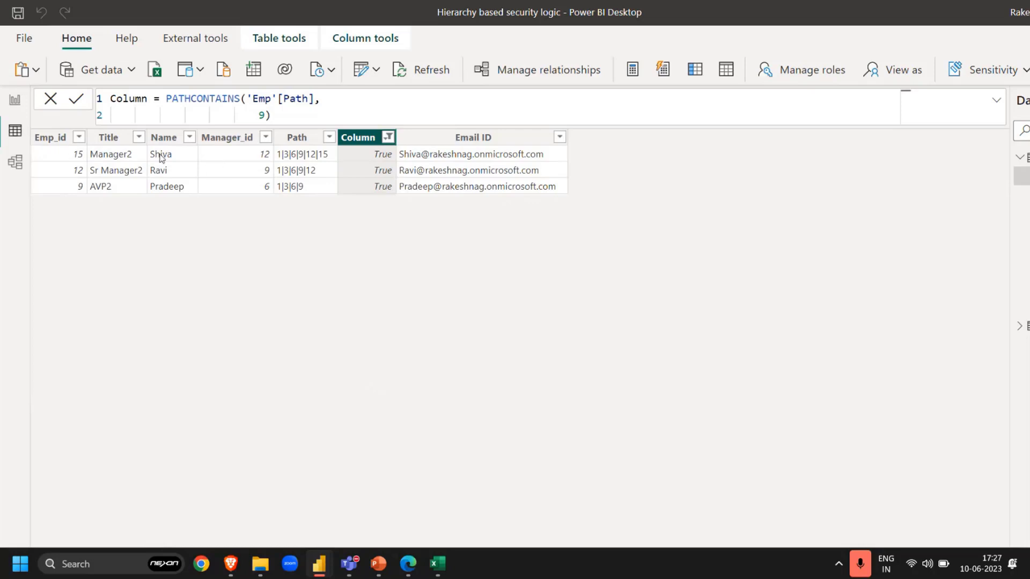
- Change the PATHCONTAINS item in the Column formula to 12 and apply it
left_click(265, 115)
key("BackSpace")
type("12")
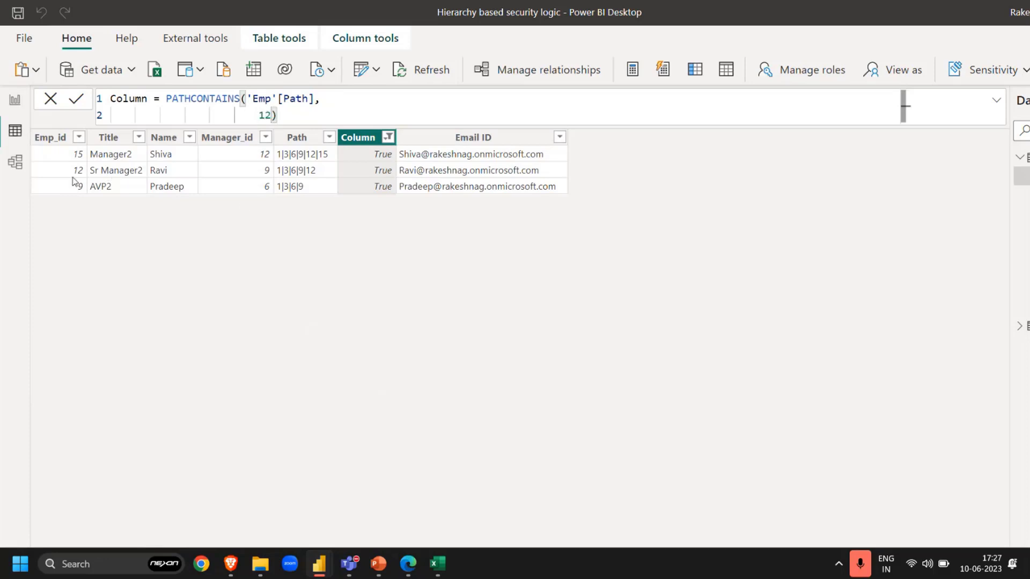
left_click(162, 168)
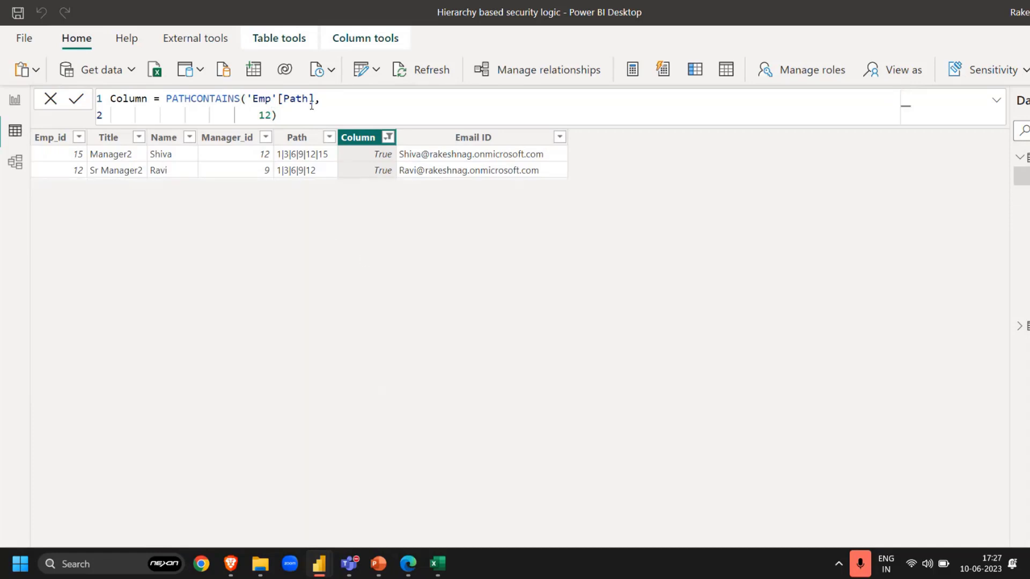
- Put the copied MAXX expression back in place of 12 in the Column formula
left_click(270, 115)
key("BackSpace")
key("BackSpace")
key("ctrl+v")
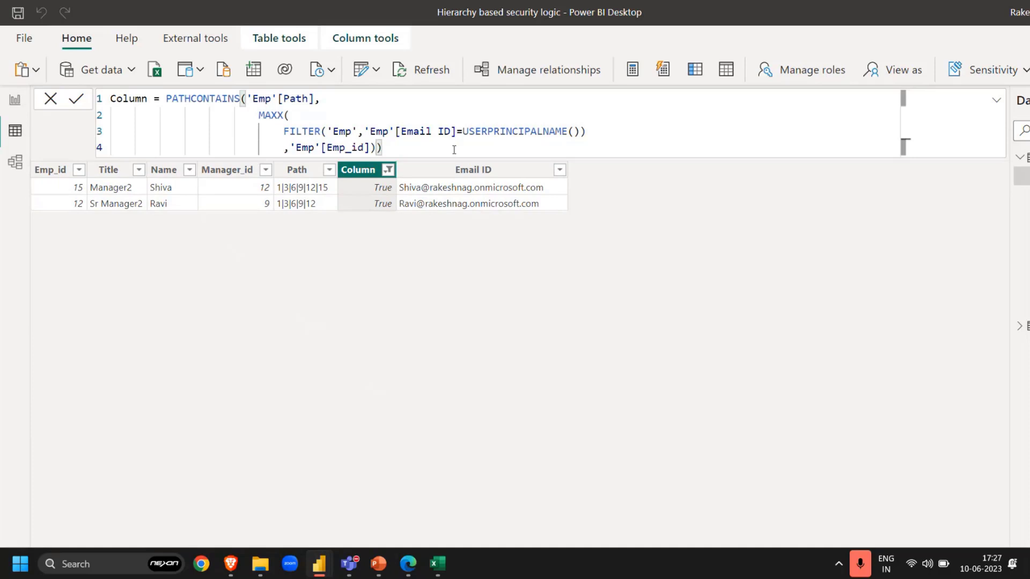
- Switch to the Excel workbook and copy the AVP1 employee's email address from Sheet3
key("alt+Tab")
key("alt+Tab")
key("alt+Tab")
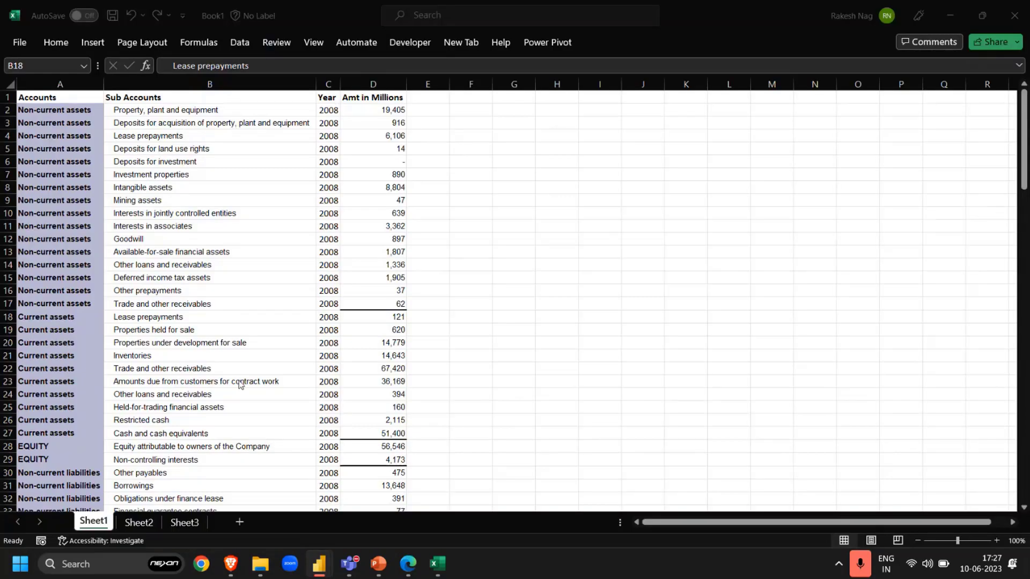
left_click(145, 524)
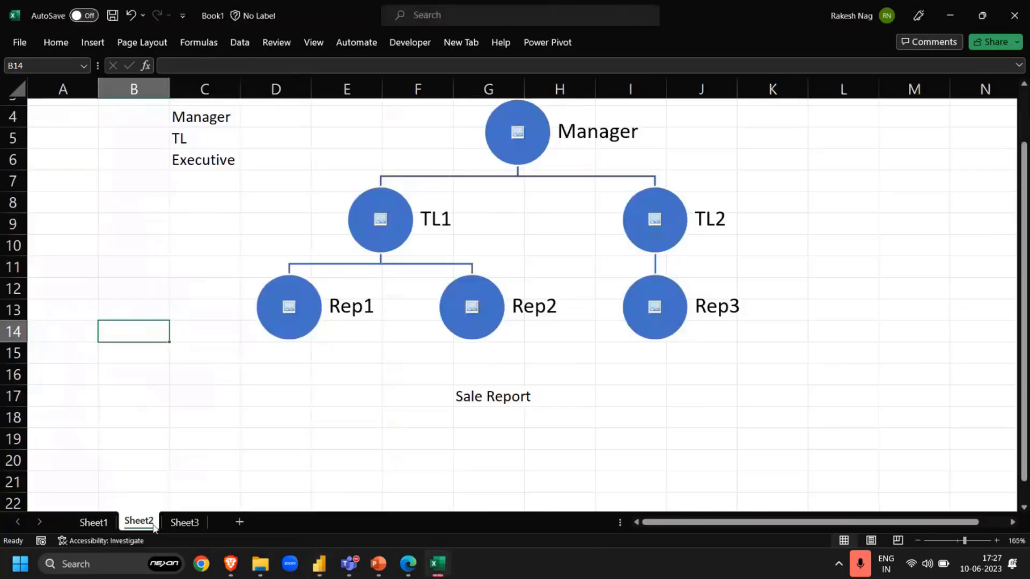
left_click(184, 523)
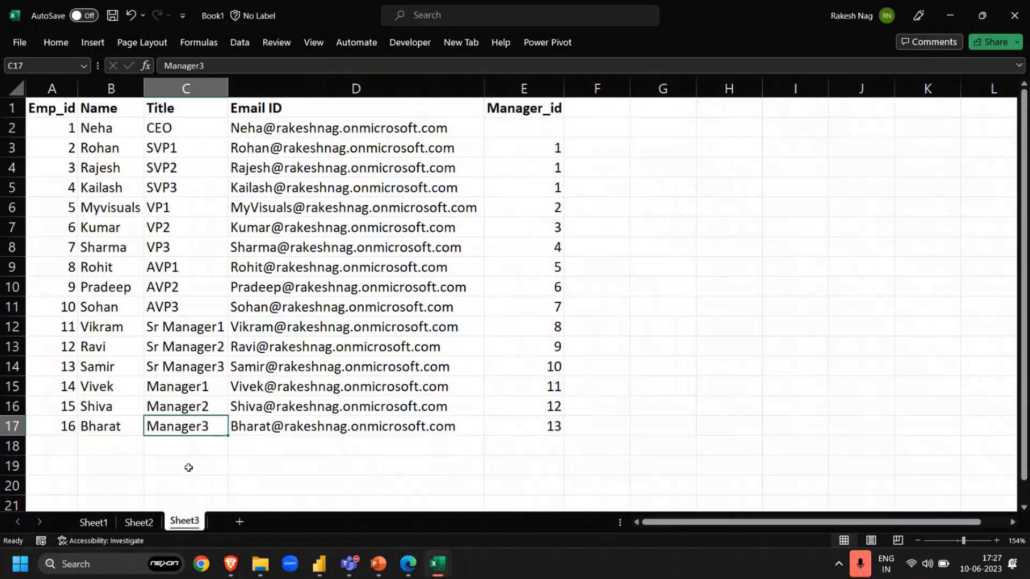
left_click(310, 272)
key("ctrl+Left")
left_click(311, 272)
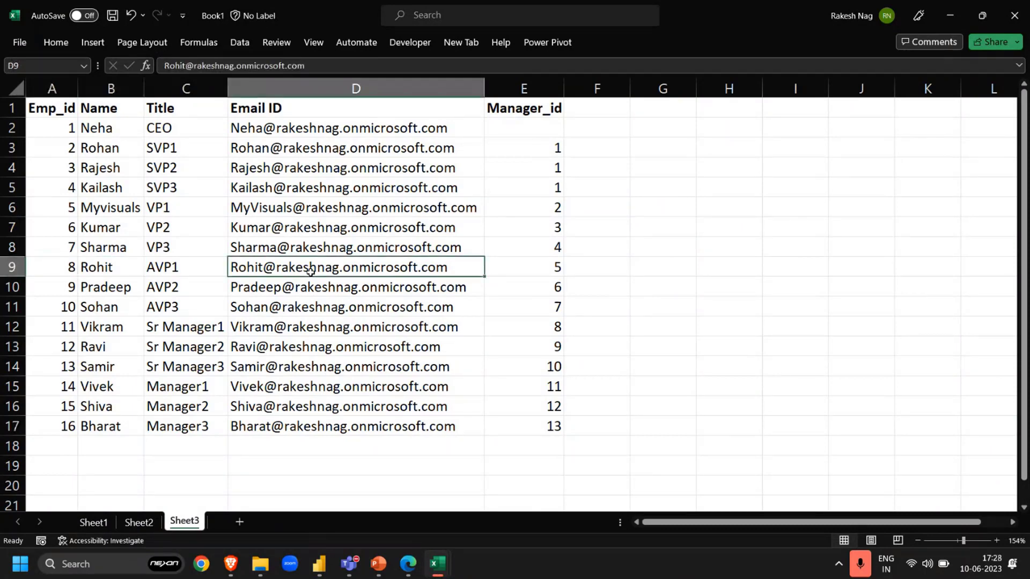
triple_click(311, 272)
key("ctrl+c")
- Back in Power BI, replace USERPRINCIPALNAME() in the Column formula with the copied email address in double quotes and apply it
key("alt+Tab")
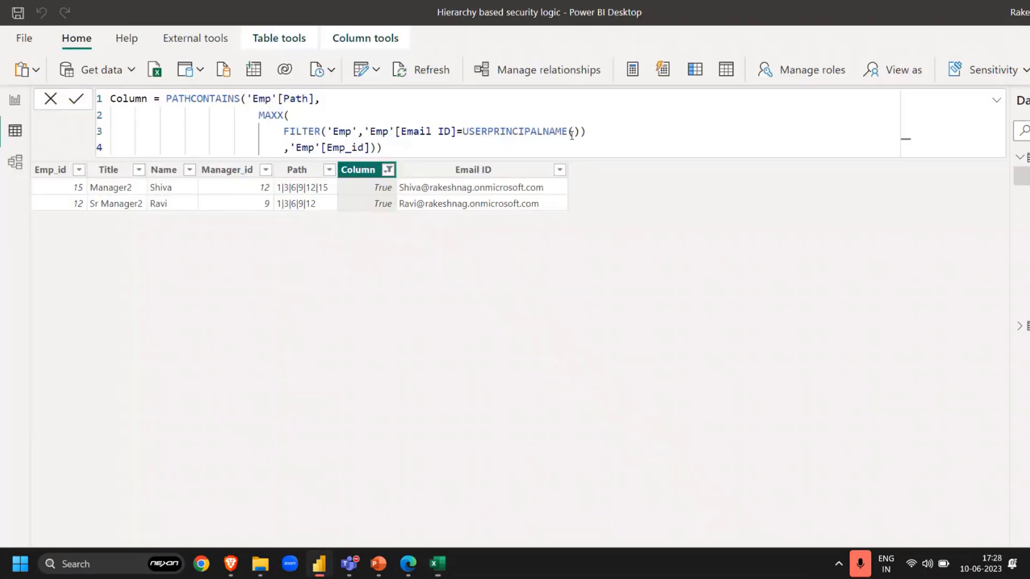
left_click(459, 133)
key("shift+End")
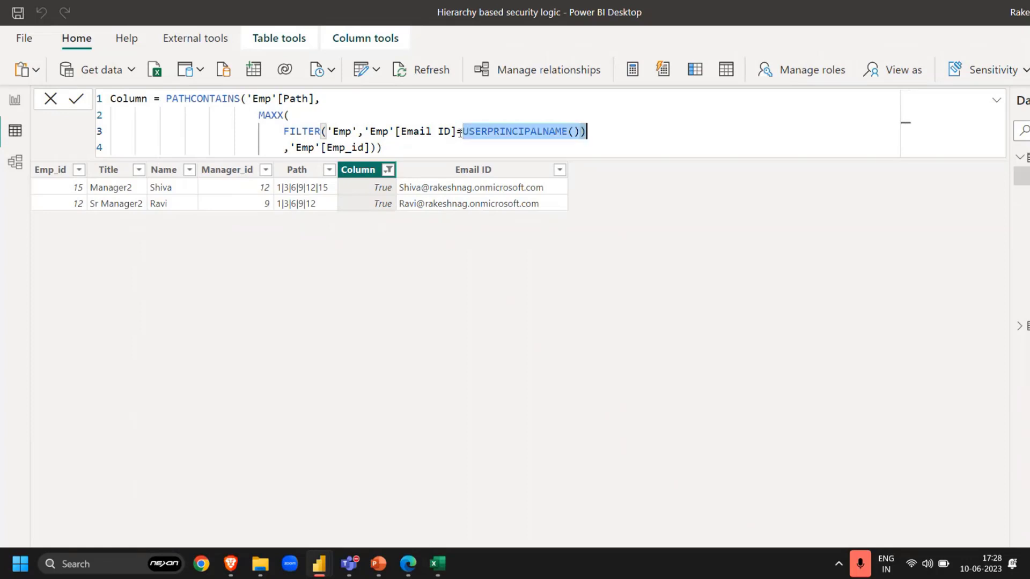
key("shift+Left")
type("\"")
key("ctrl+v")
type("\"")
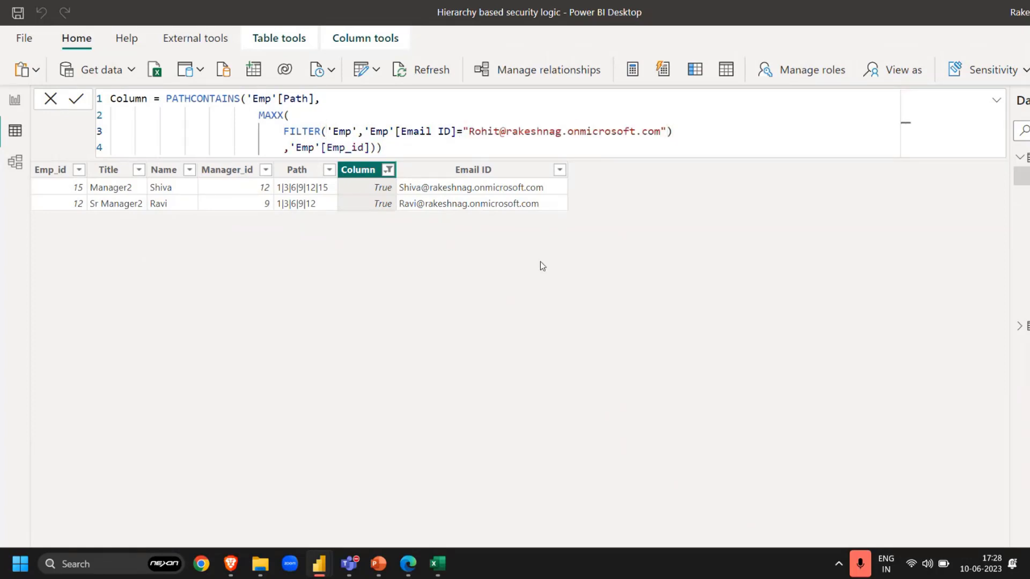
key("Return")
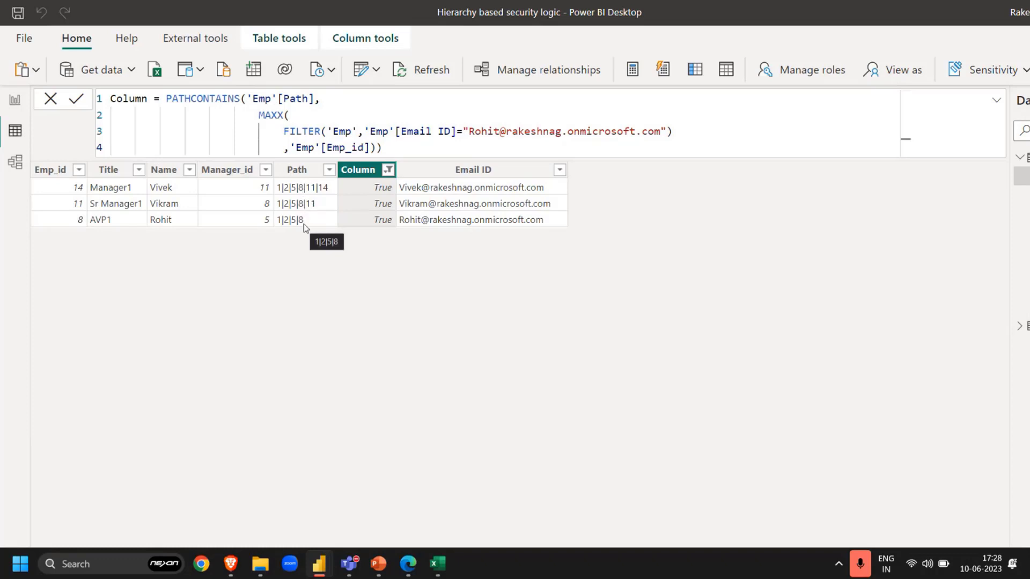
- Clear all filters on the Emp table
left_click(454, 148)
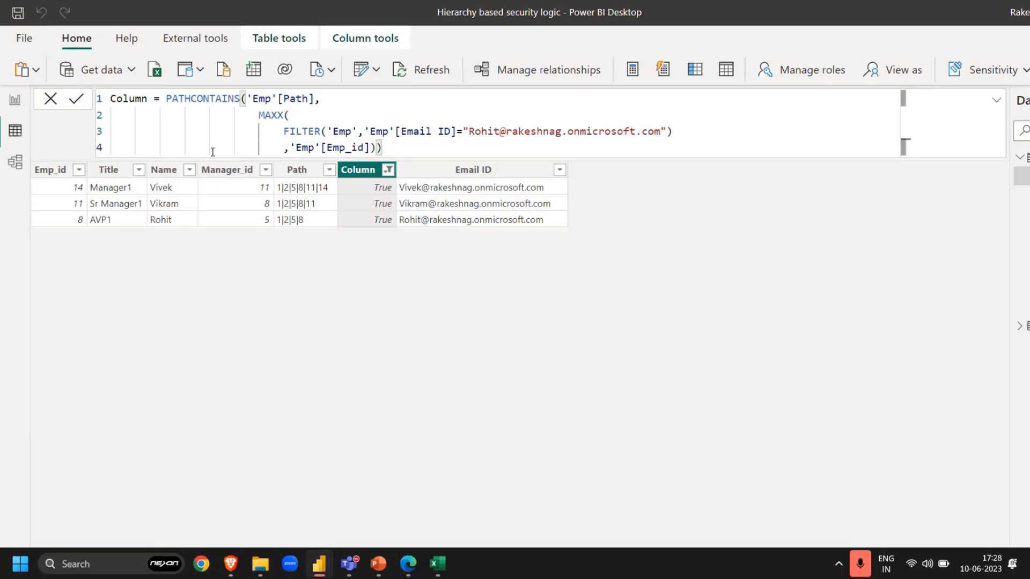
right_click(386, 175)
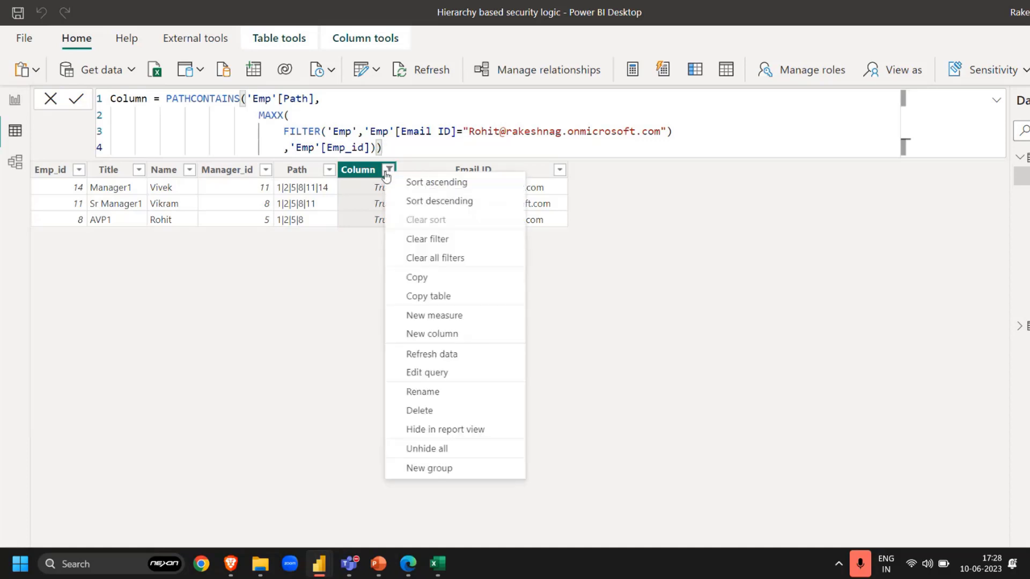
left_click(433, 259)
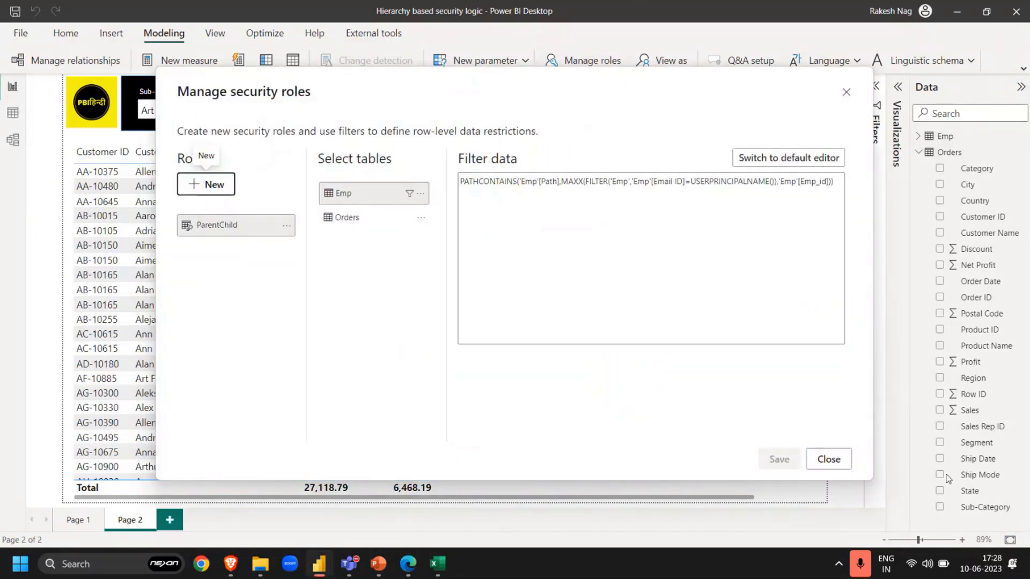
- Close the security roles dialog and examine the relationship between Emp and Orders in the model
left_click(840, 464)
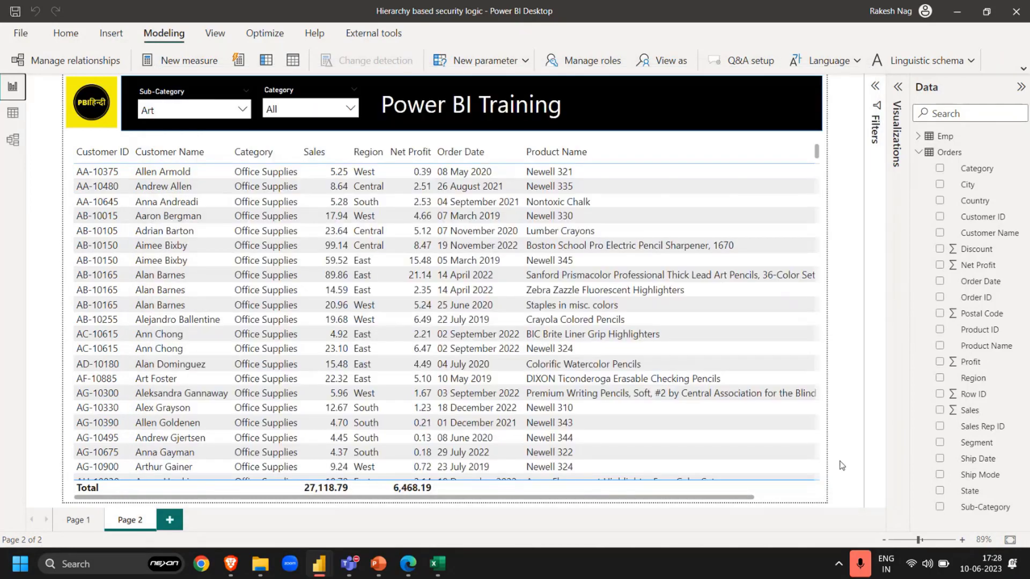
left_click(13, 140)
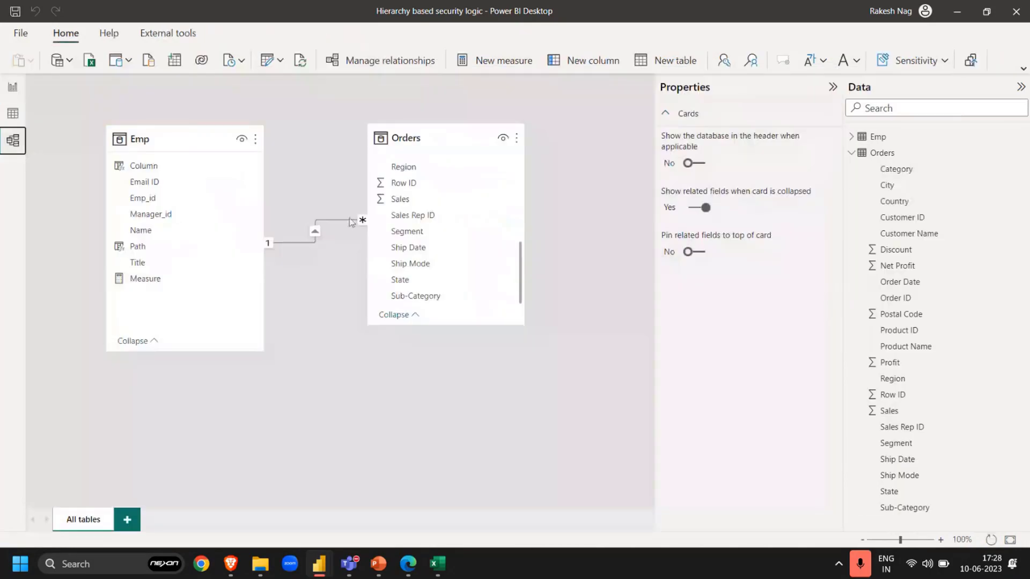
left_click(12, 85)
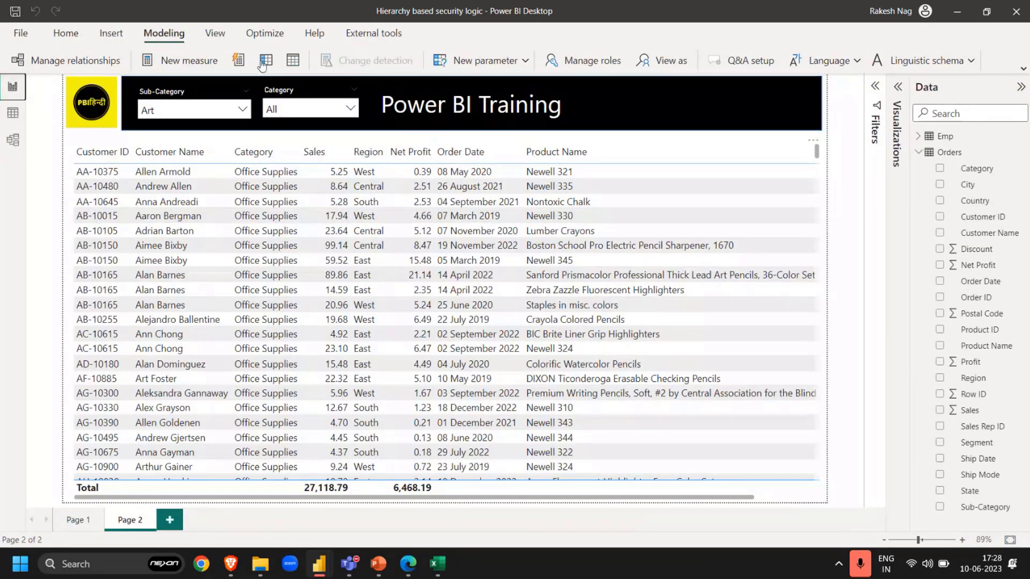
- View the report as another user with the ParentChild role, using the AVP1 employee's email address from the Excel sheet
left_click(659, 63)
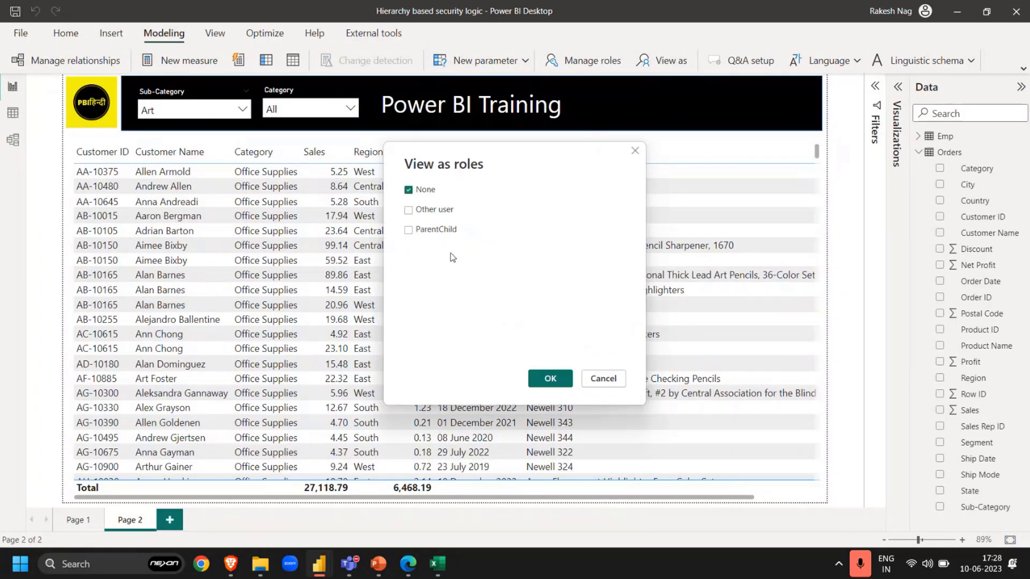
left_click(434, 209)
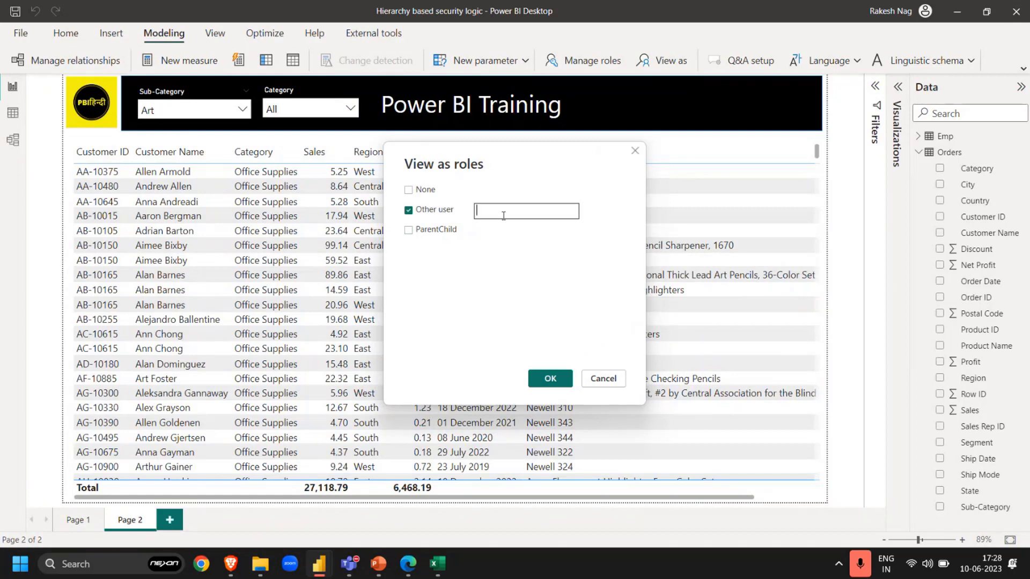
key("alt+Tab")
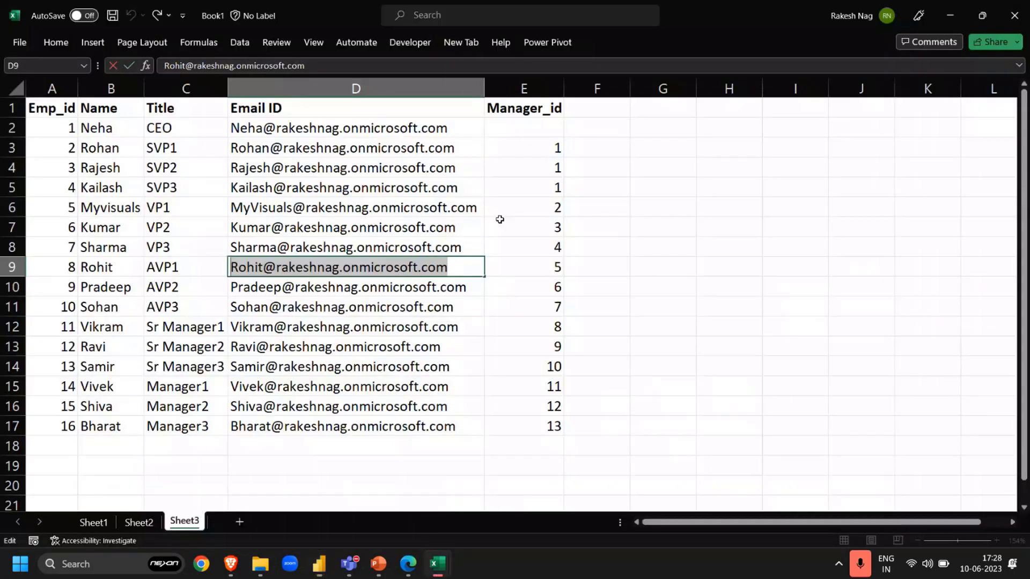
key("ctrl+c")
key("alt+Tab")
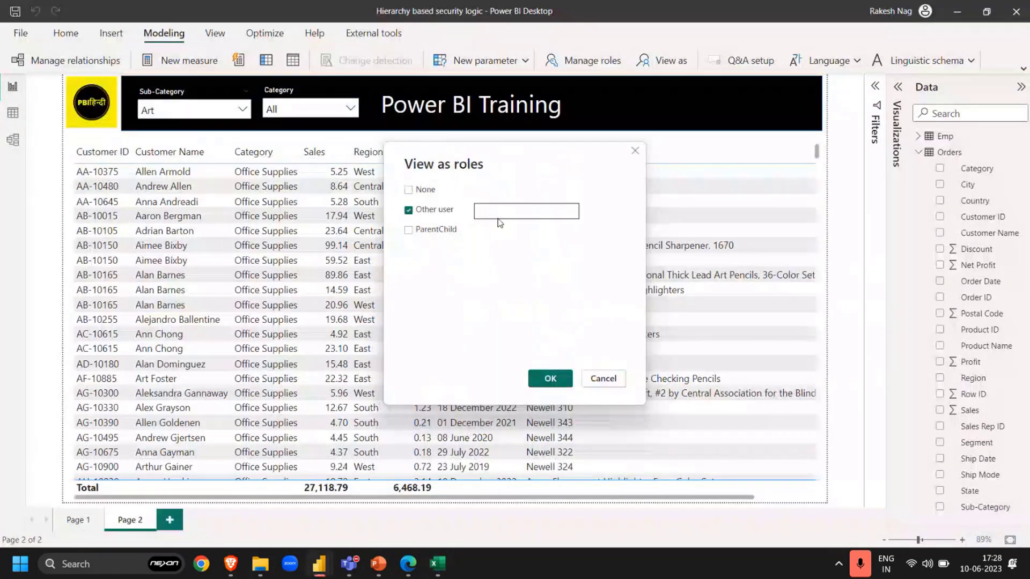
left_click(498, 219)
key("ctrl+v")
left_click(432, 235)
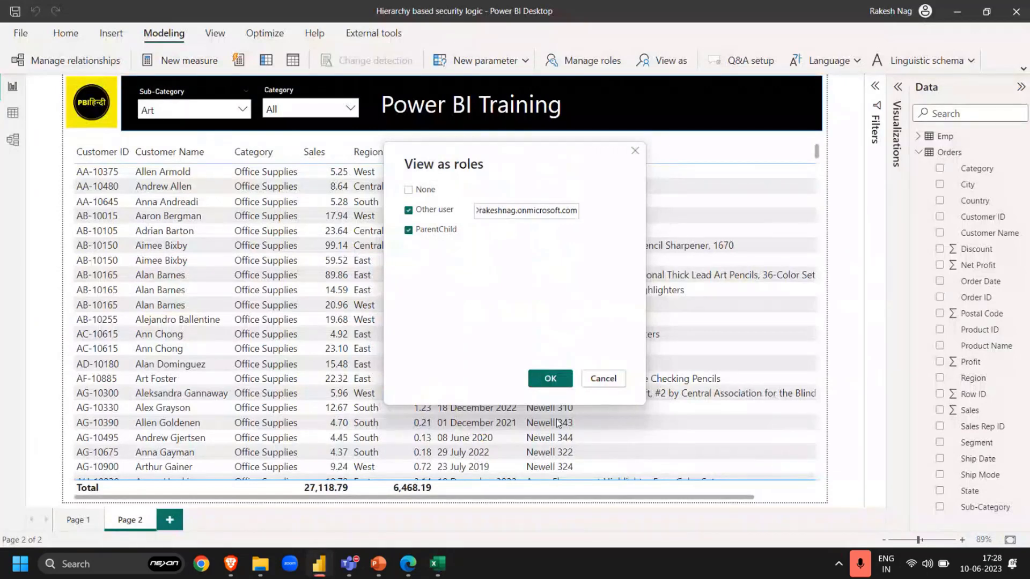
left_click(554, 381)
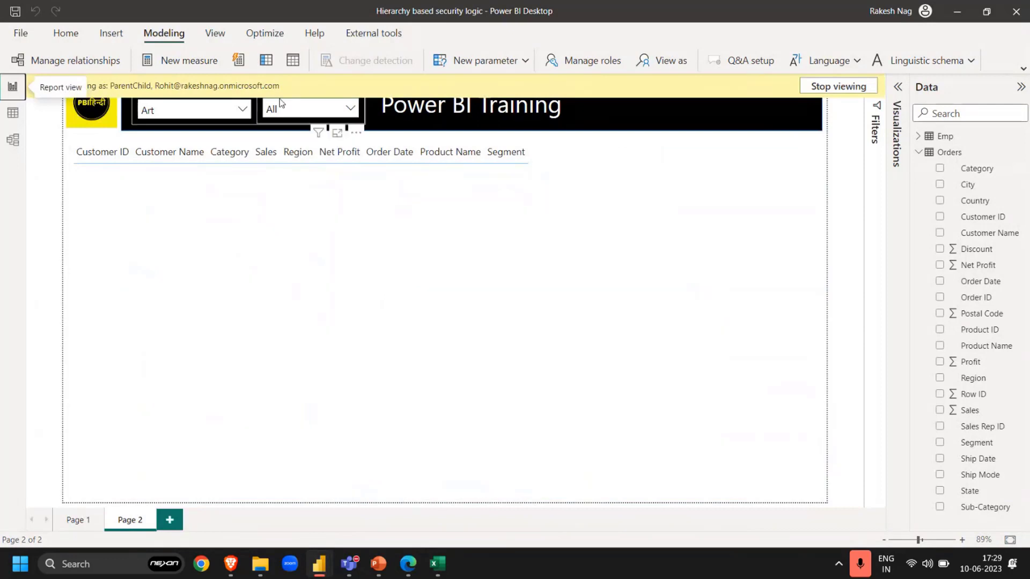
- Delete the calculated column named Column from the Emp table
left_click(19, 140)
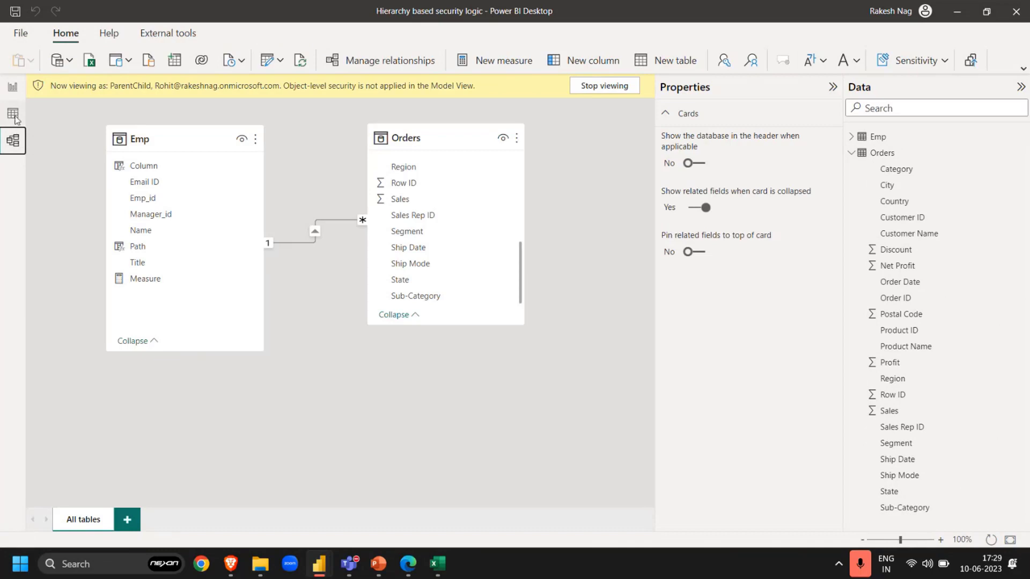
left_click(13, 114)
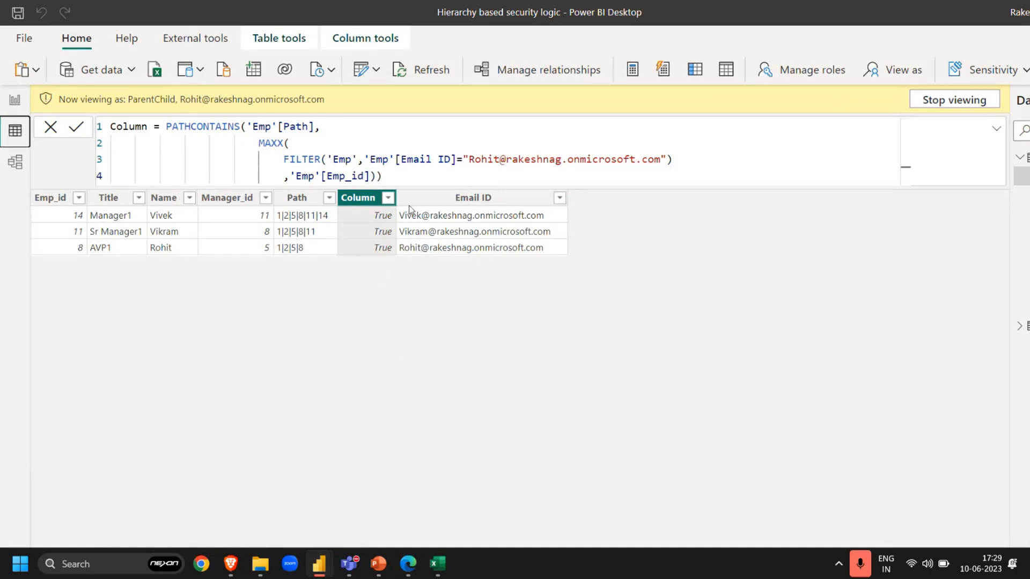
right_click(370, 205)
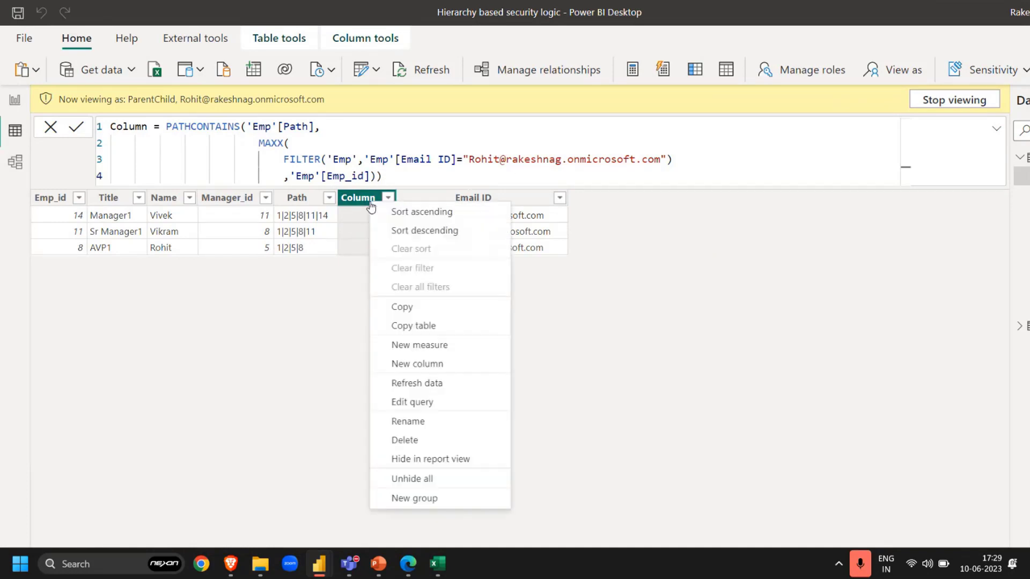
left_click(434, 444)
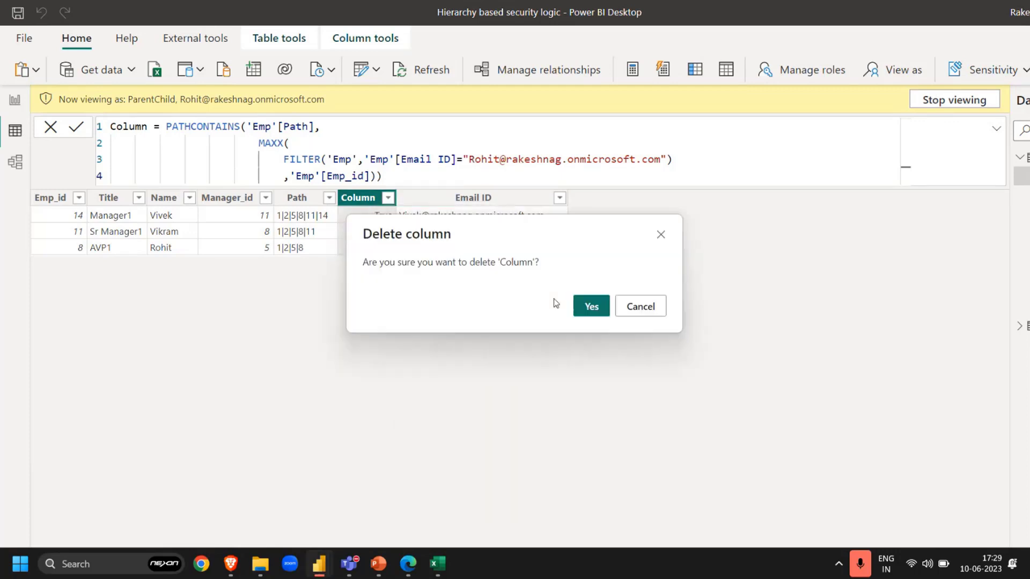
left_click(588, 307)
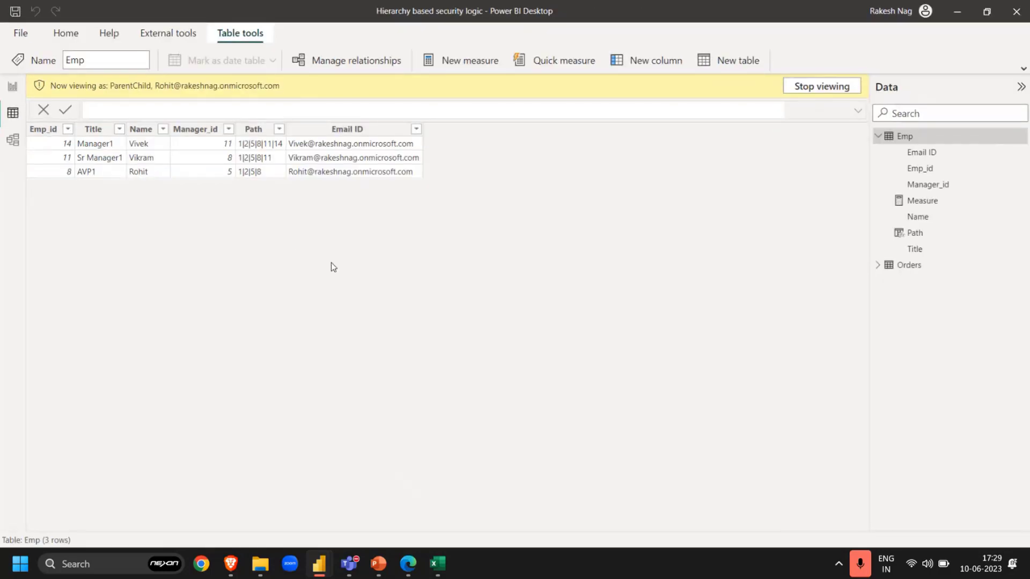
- Examine the Orders table's rows under the ParentChild role and return to the Emp table
left_click(878, 265)
left_click(915, 298)
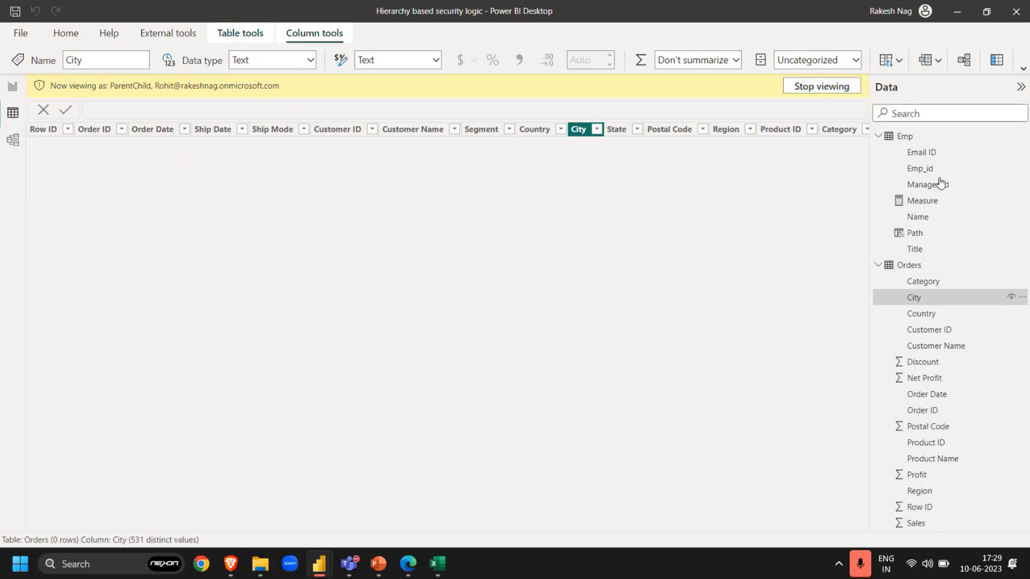
left_click(903, 136)
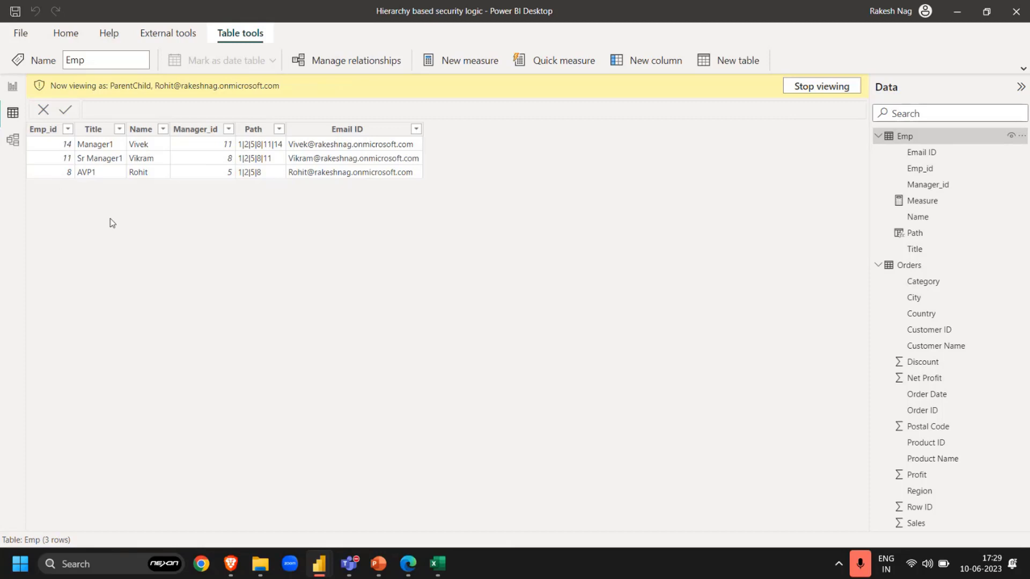
- Switch to the Sales Data workbook in Excel and check the IDs available in the Sales Rep ID column's filter
left_click(438, 564)
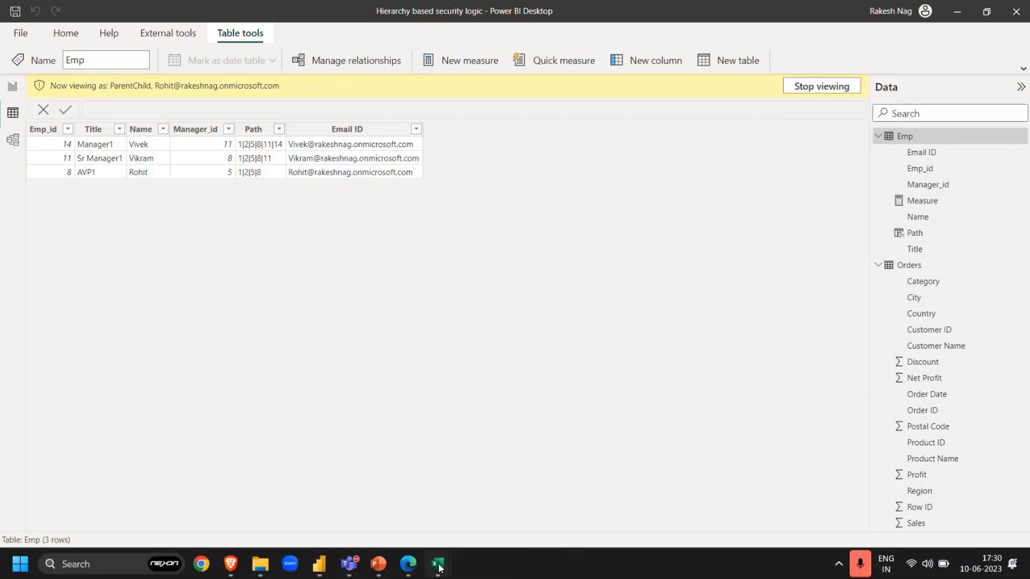
mouse_move(361, 477)
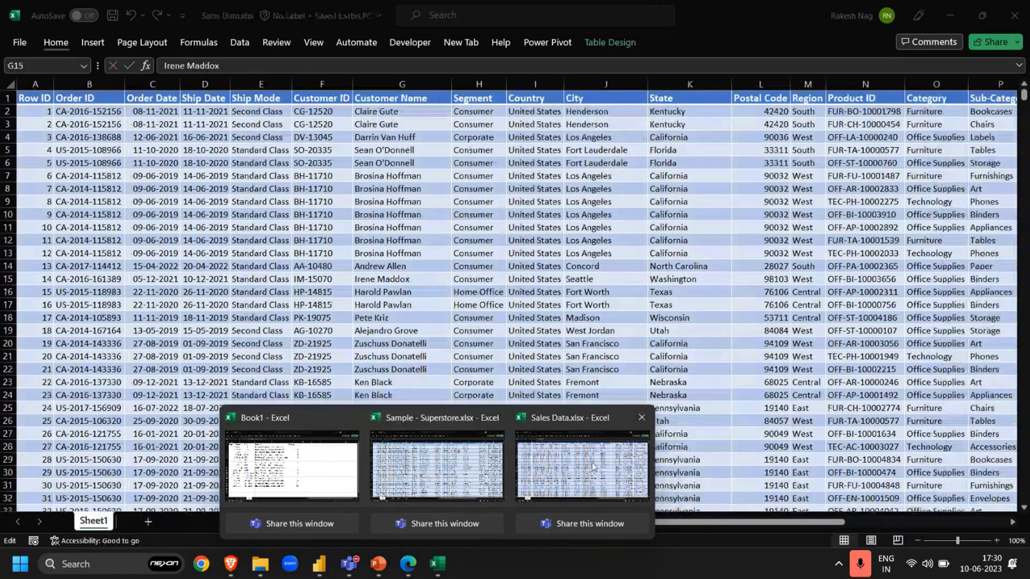
left_click(593, 467)
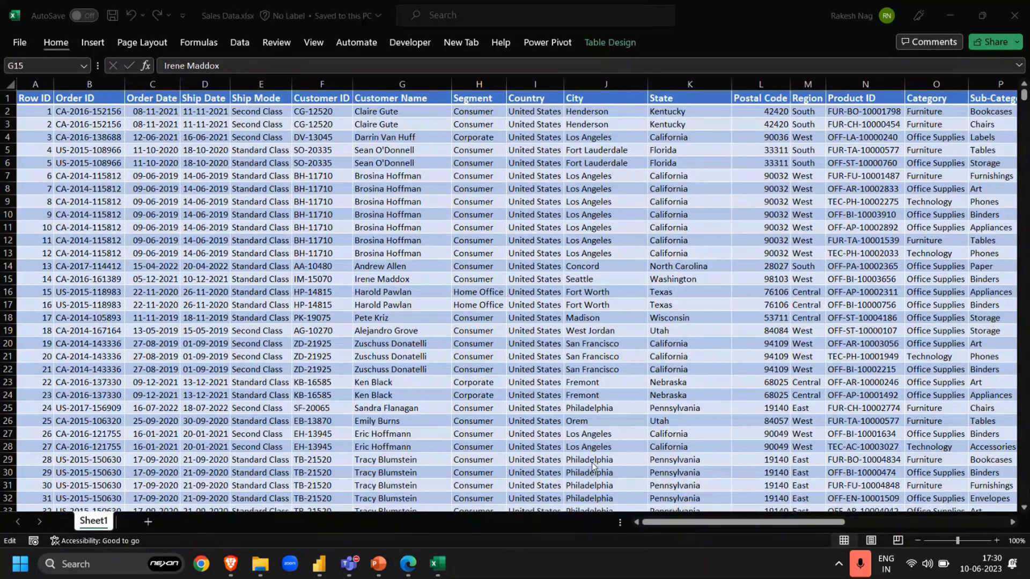
key("ctrl+Right")
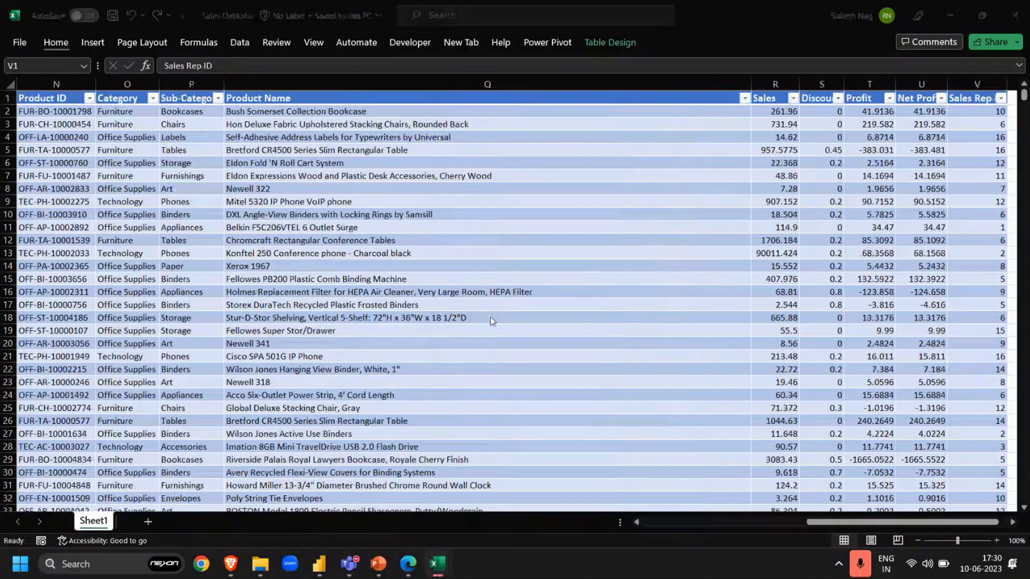
key("alt+Tab")
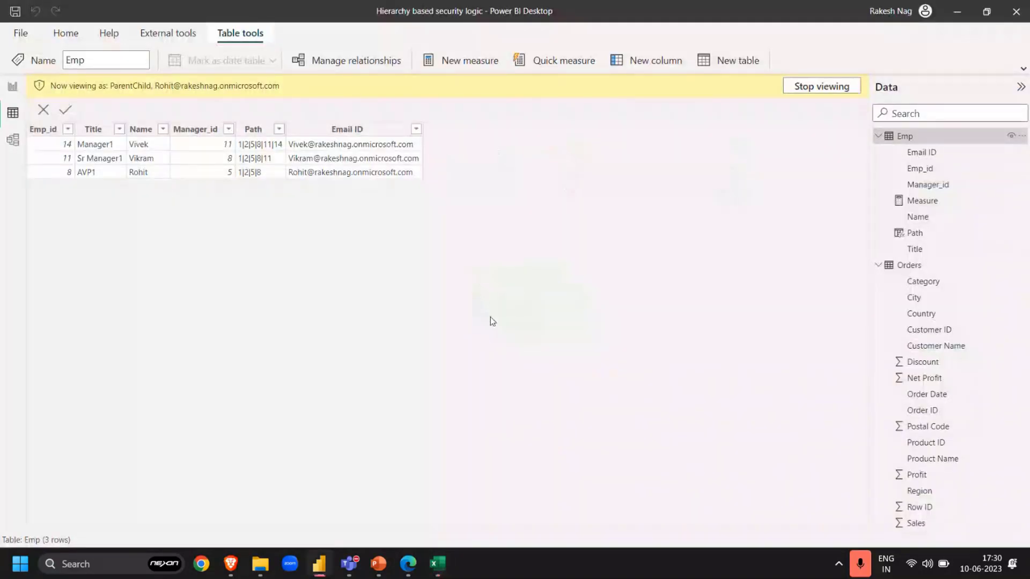
key("alt+Tab")
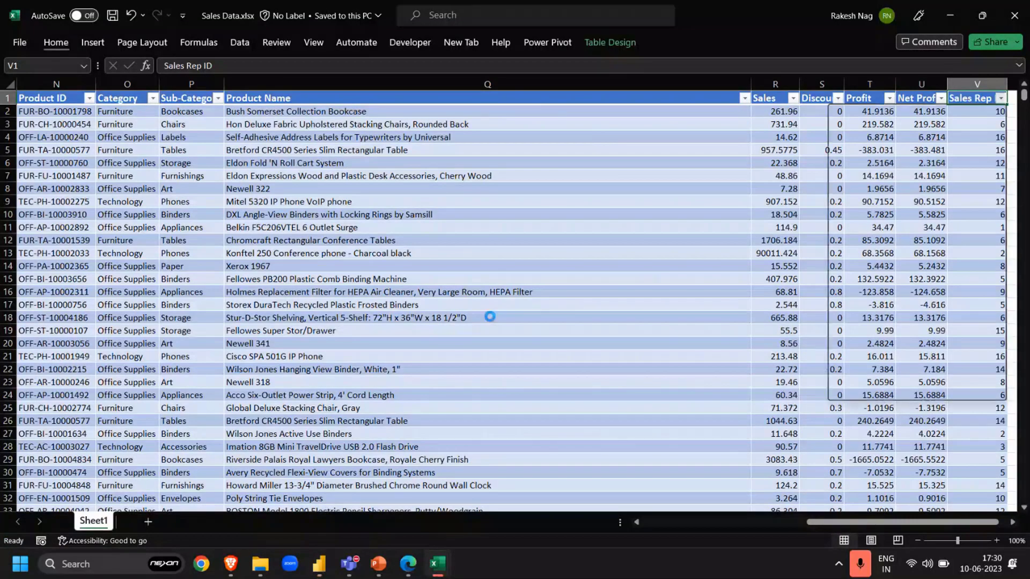
key("Down")
key("Down")
key("Down")
key("Down")
key("Down")
key("Down")
key("Down")
key("Down")
key("Down")
key("Down")
key("Down")
key("Down")
key("Down")
key("Down")
key("Down")
key("Down")
key("Down")
key("Down")
key("Down")
key("Down")
key("Down")
key("Up")
key("Up")
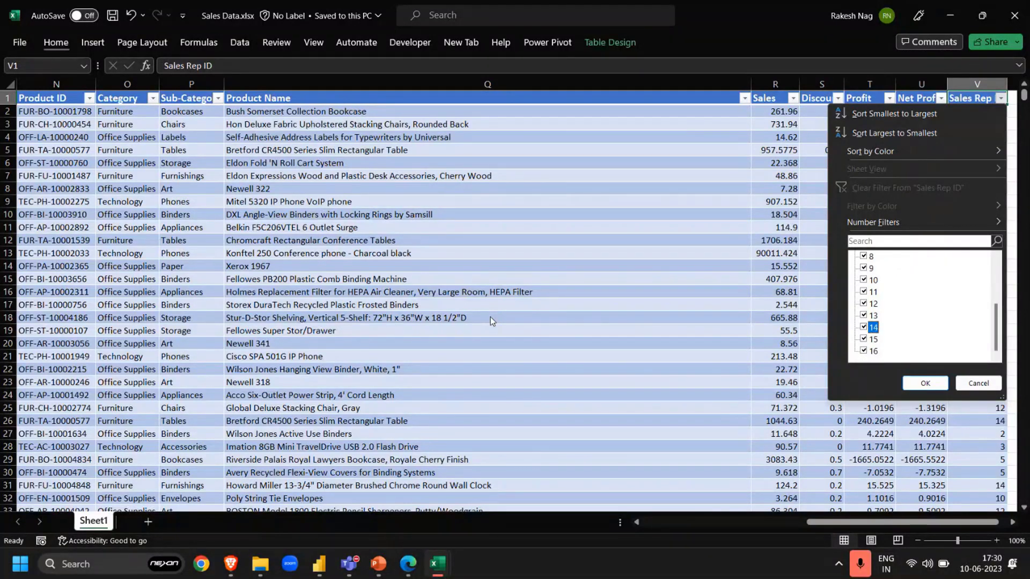
- Compare the employee IDs in Power BI's Emp table with the workbook's Sales Rep ID filter values, then close the filter
key("alt+Tab")
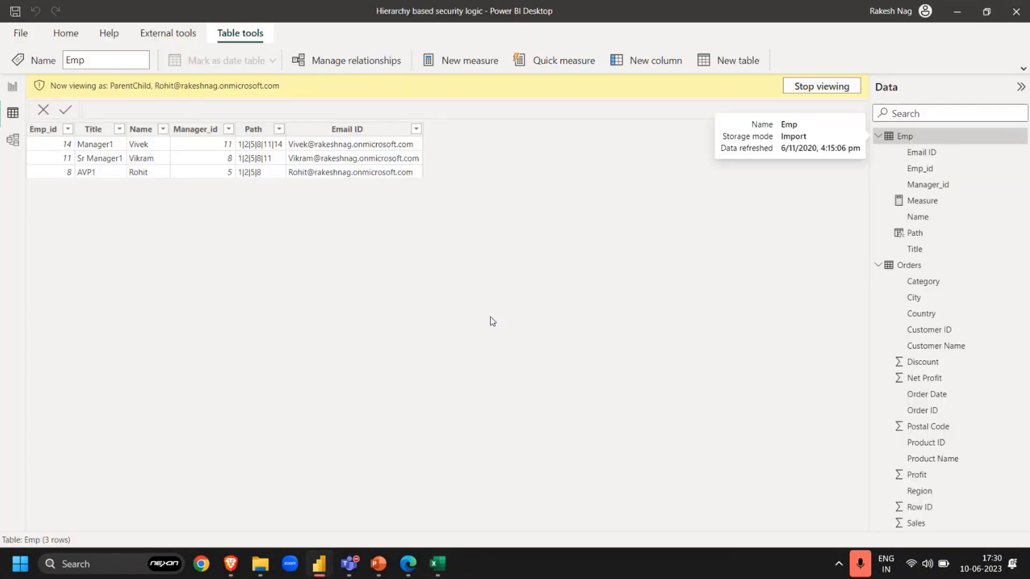
key("alt+Tab")
key("alt+Down")
key("Down")
key("Down")
key("Down")
key("Down")
key("Down")
key("Down")
key("Down")
key("Down")
key("Down")
key("Down")
key("Down")
key("Down")
key("Down")
key("Down")
key("Down")
key("Down")
key("Down")
key("Down")
key("Down")
key("Down")
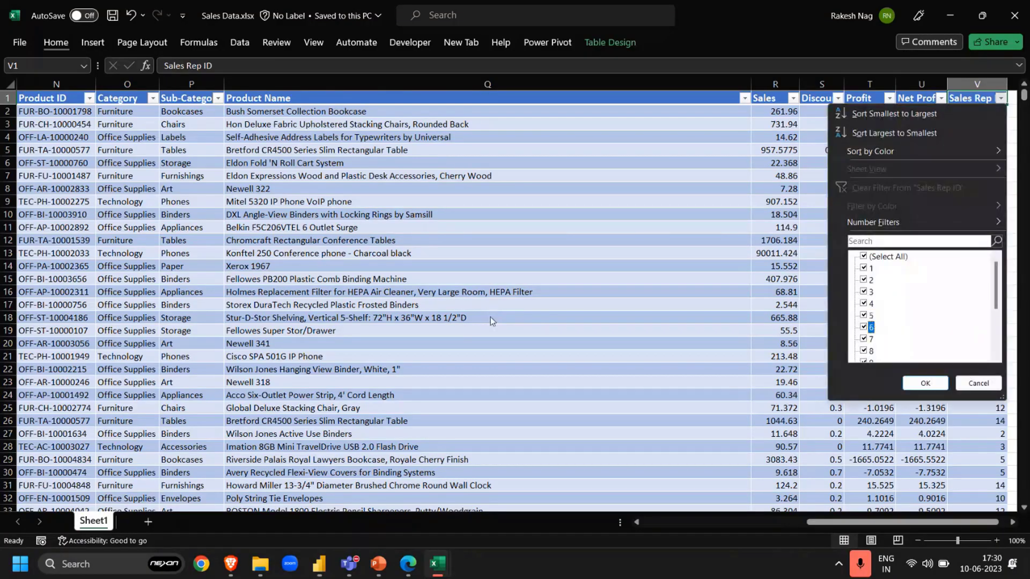
key("Escape")
key("Right")
key("Right")
key("Right")
key("Right")
key("Right")
key("Right")
key("Right")
key("Right")
key("ctrl+Left")
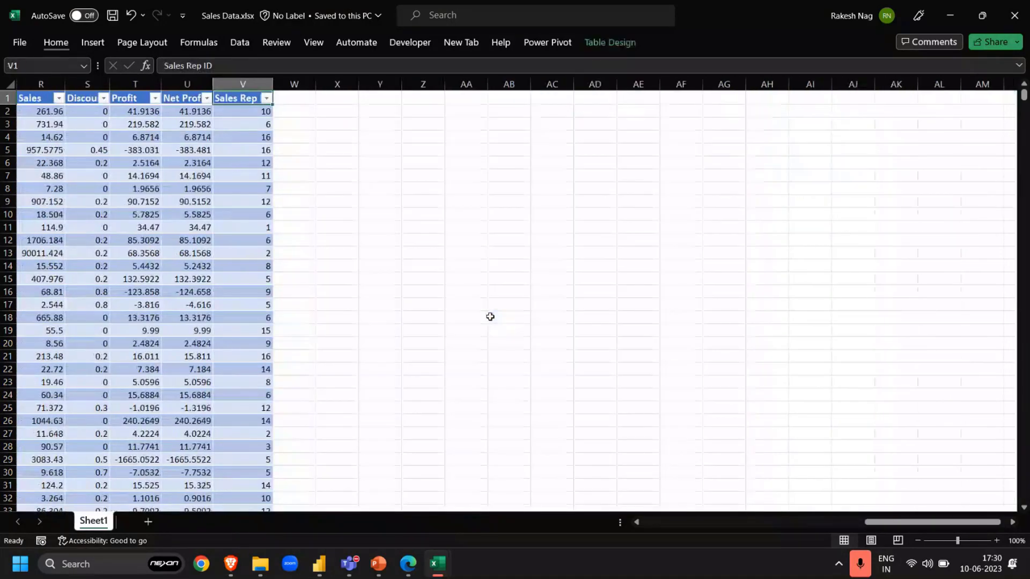
- Return to the Power BI report and inspect the Page 2 orders table's filters and the Page 1 employee table
key("alt+Tab")
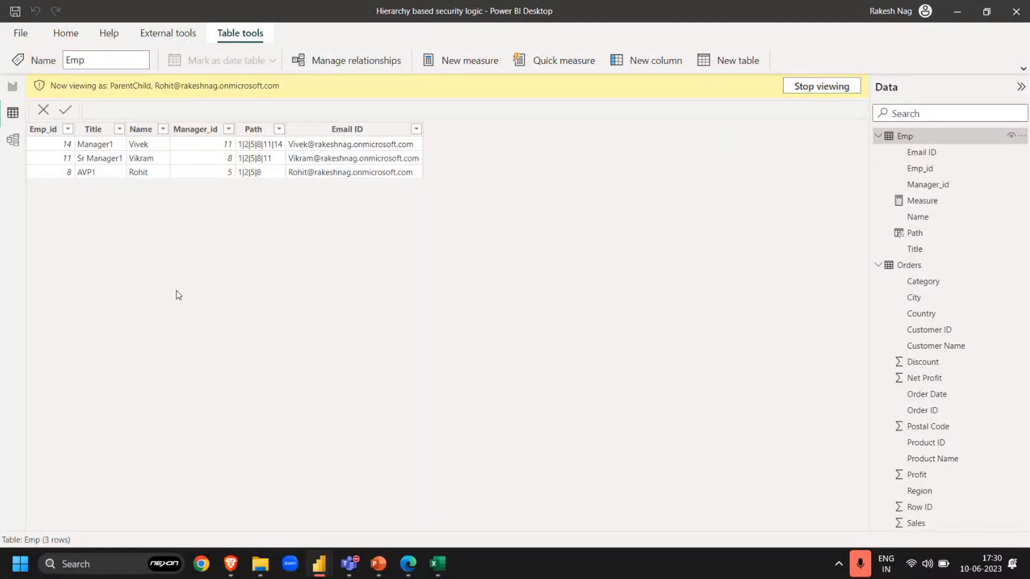
left_click(7, 87)
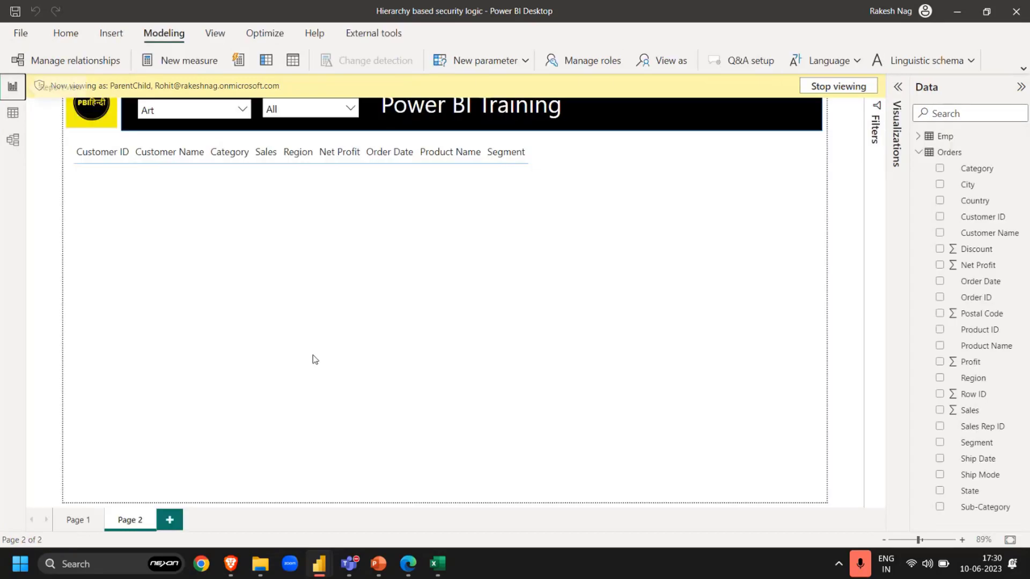
left_click(878, 110)
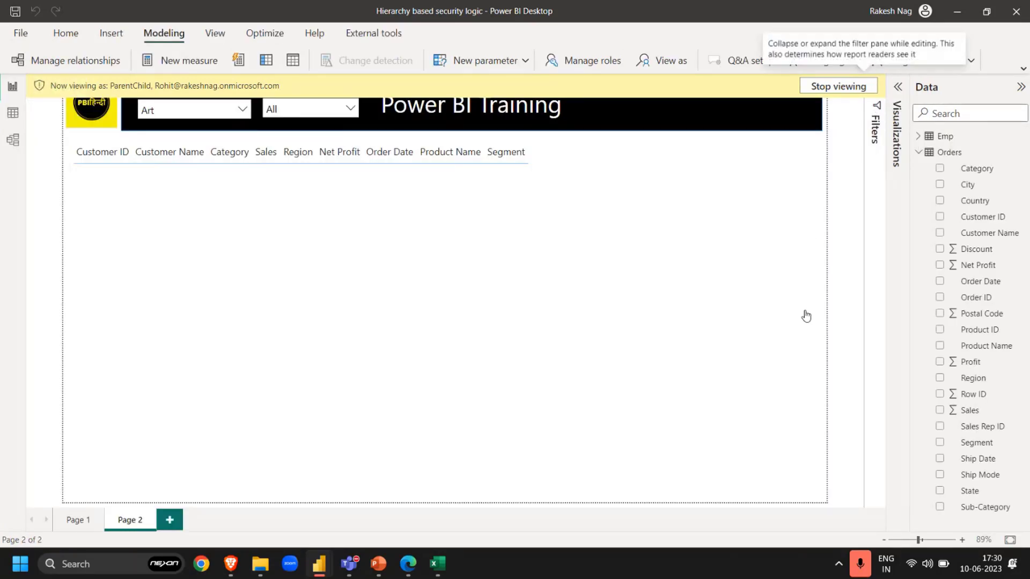
left_click(712, 318)
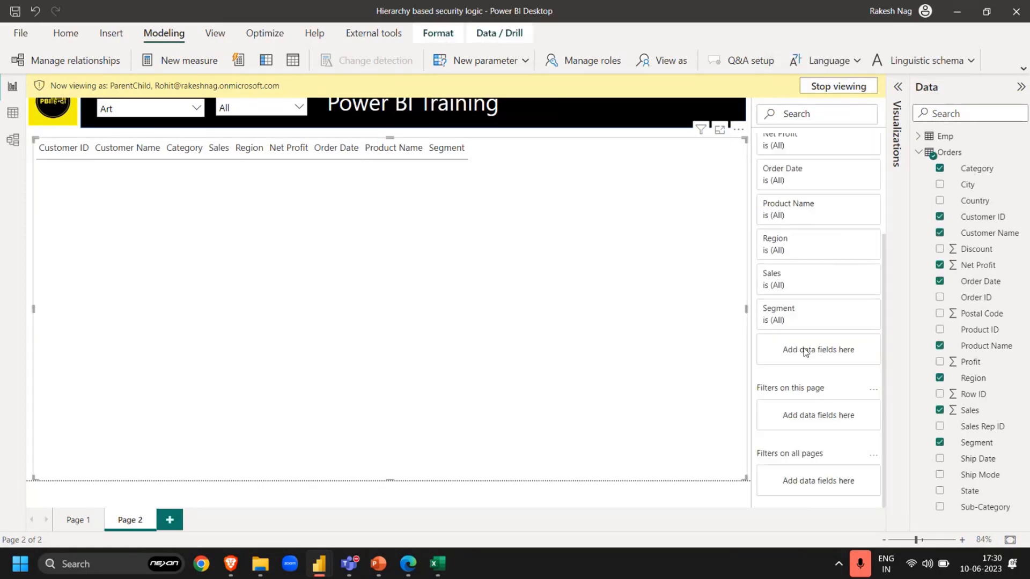
scroll(805, 352, "up", 3)
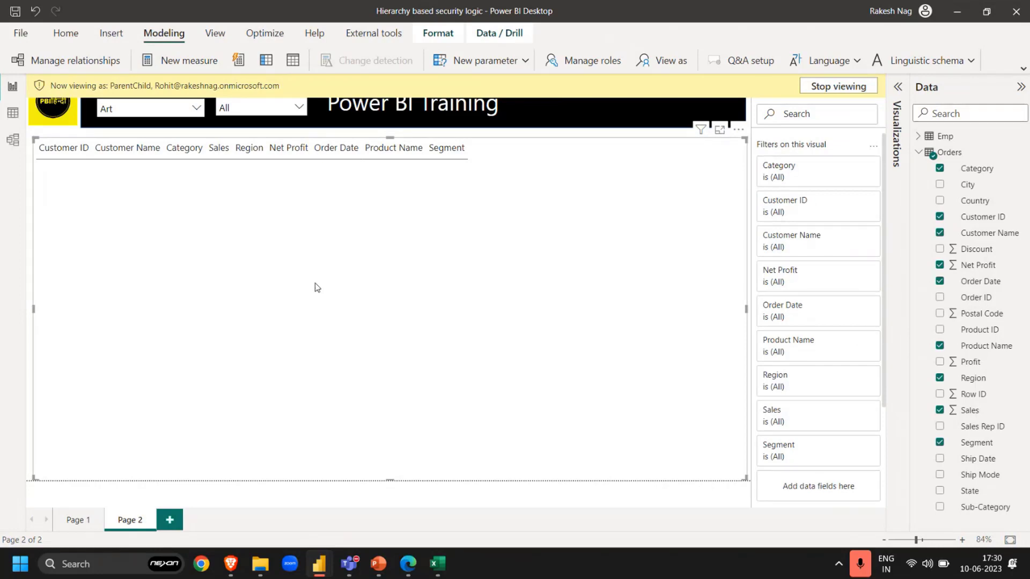
left_click(76, 520)
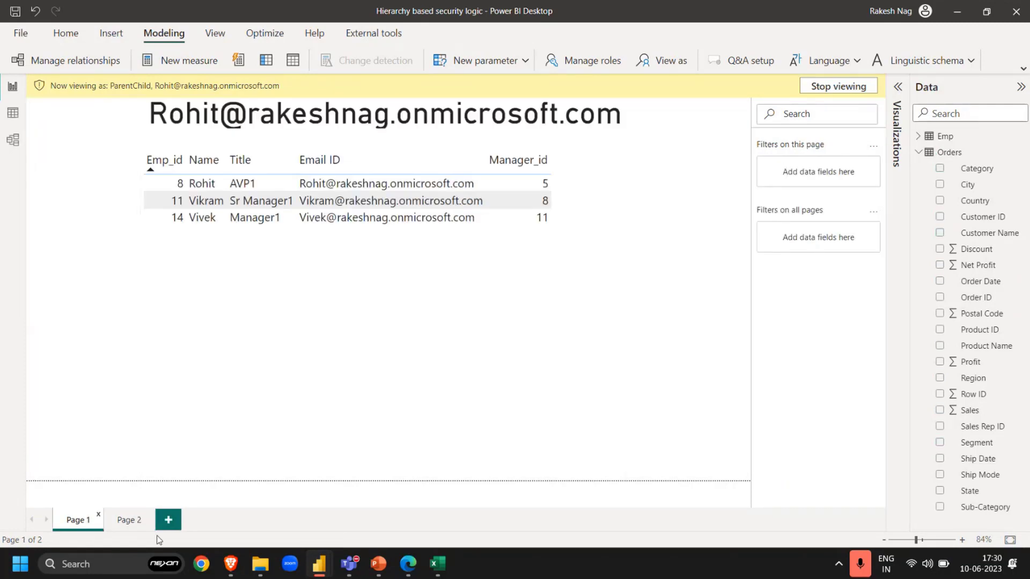
left_click(129, 521)
- Edit the Emp–Orders relationship in the model so that Sales Rep ID is matched to Emp_id instead of Email ID
left_click(13, 140)
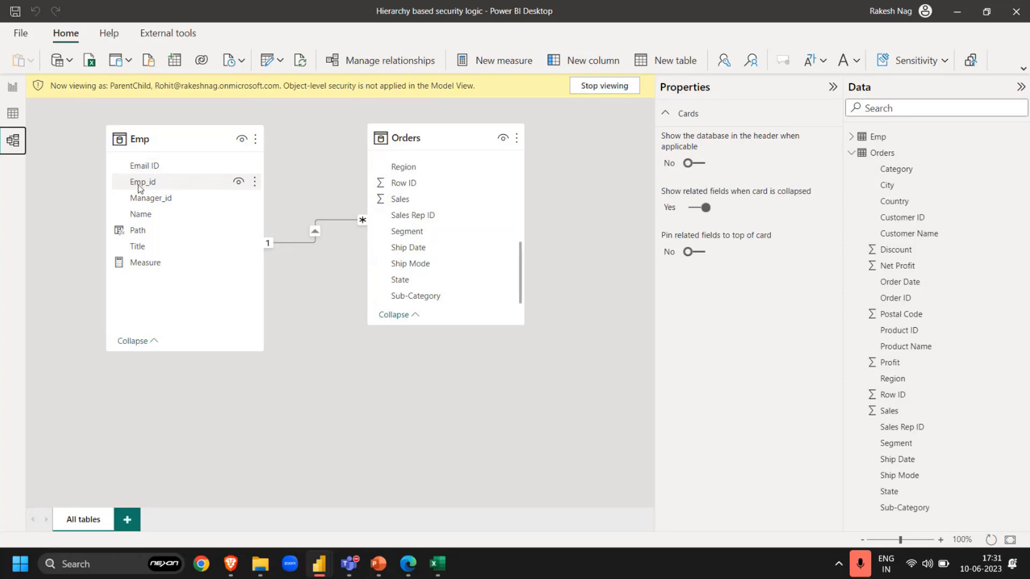
left_click(314, 233)
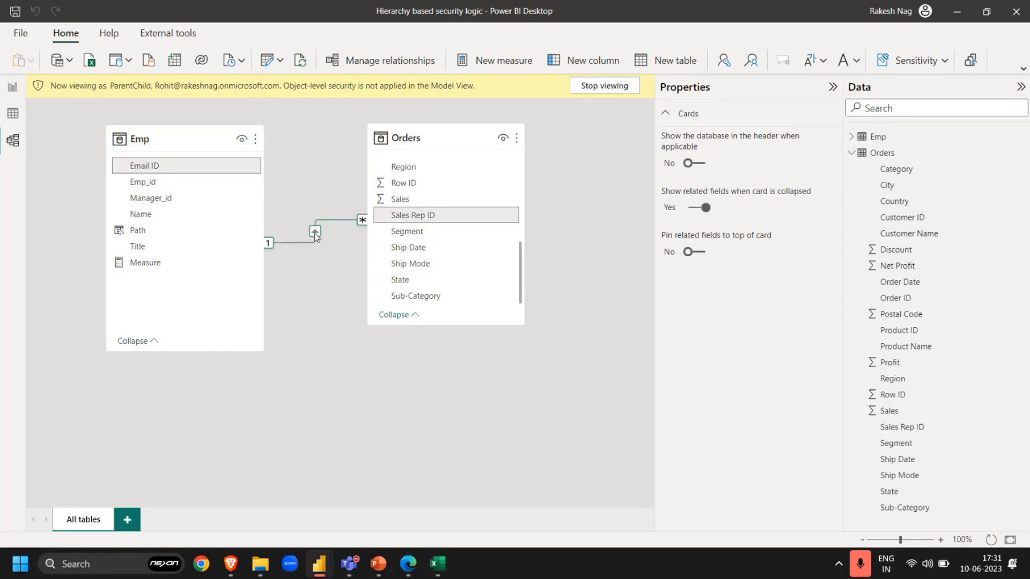
double_click(314, 232)
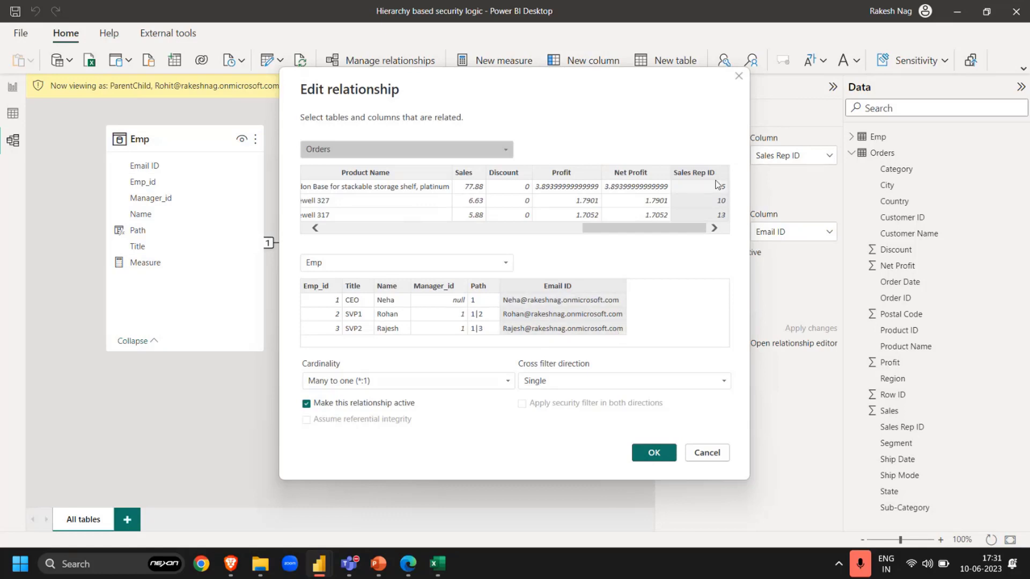
left_click(324, 287)
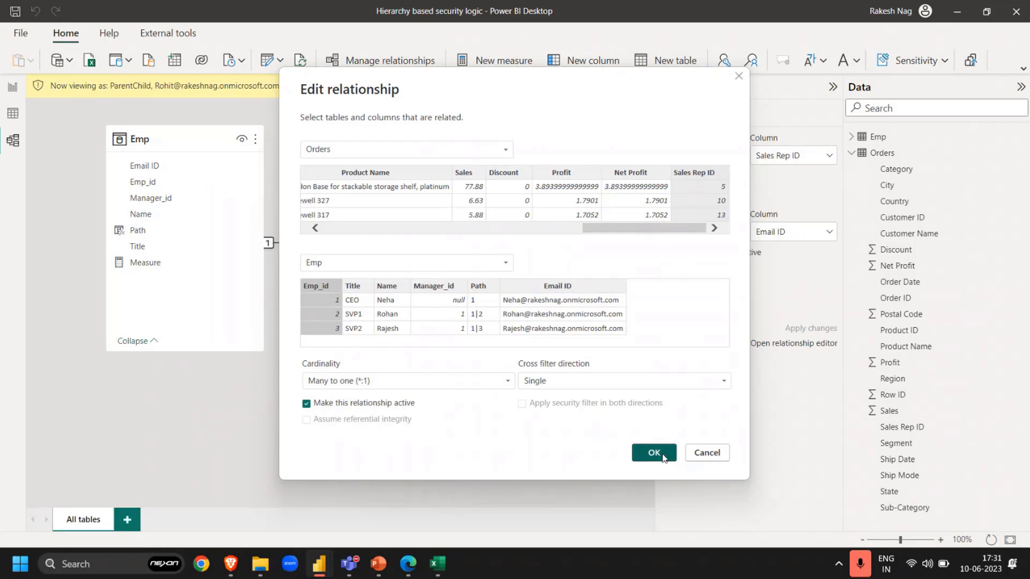
left_click(654, 453)
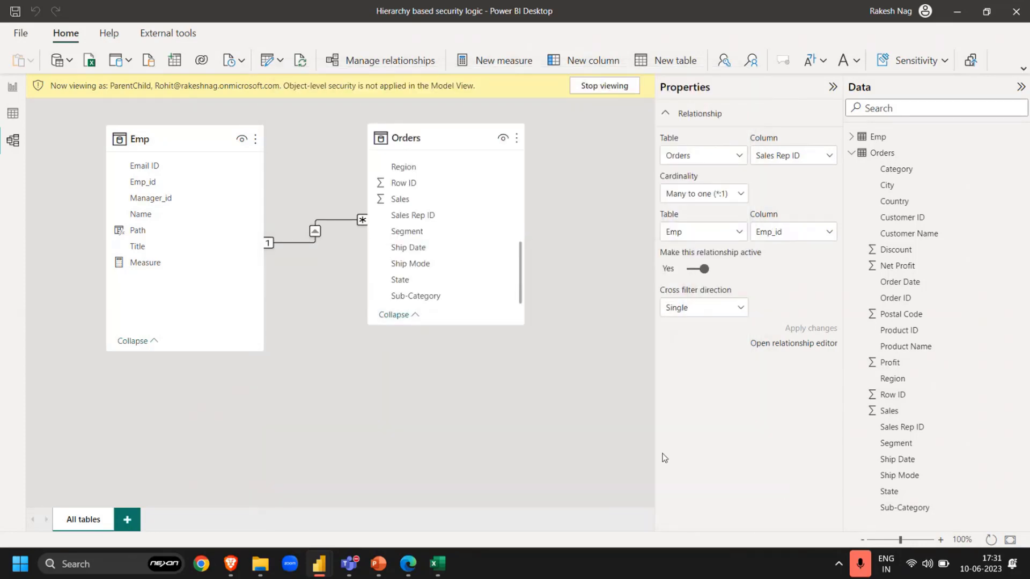
- Check the Sales Rep ID filter values in the Orders table under the ParentChild role
left_click(13, 113)
left_click(889, 312)
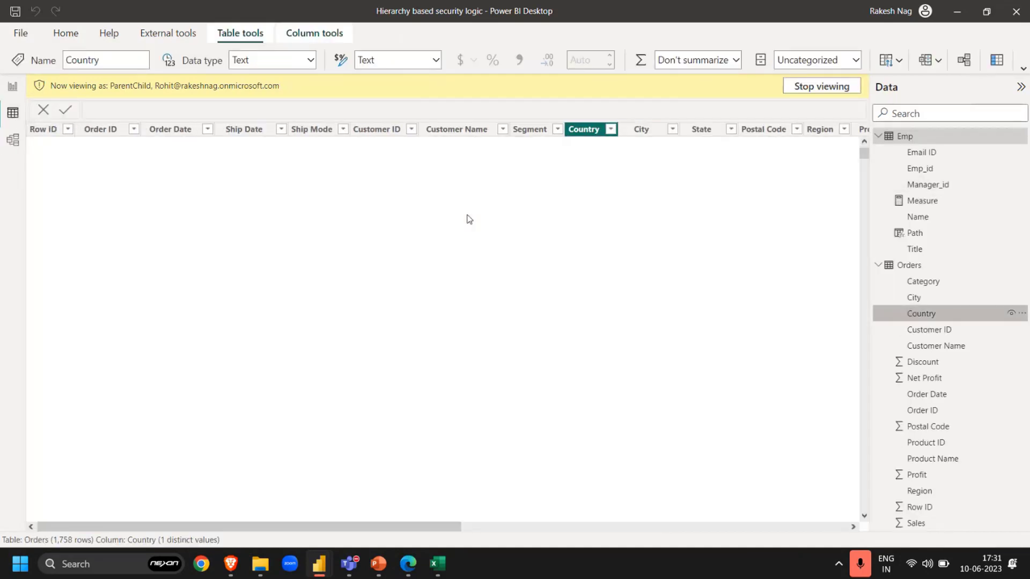
scroll(261, 285, "right", 10)
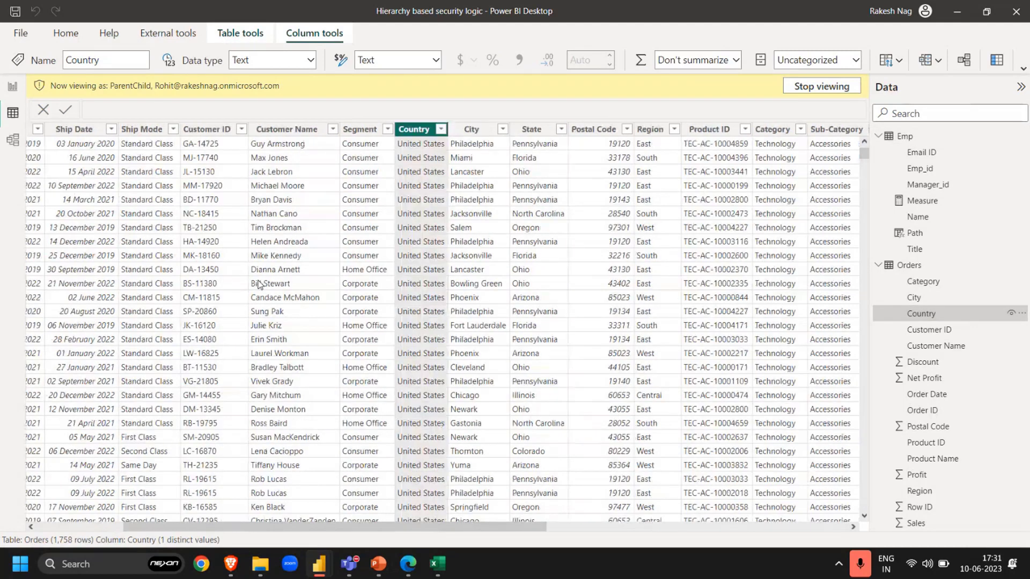
left_click(852, 129)
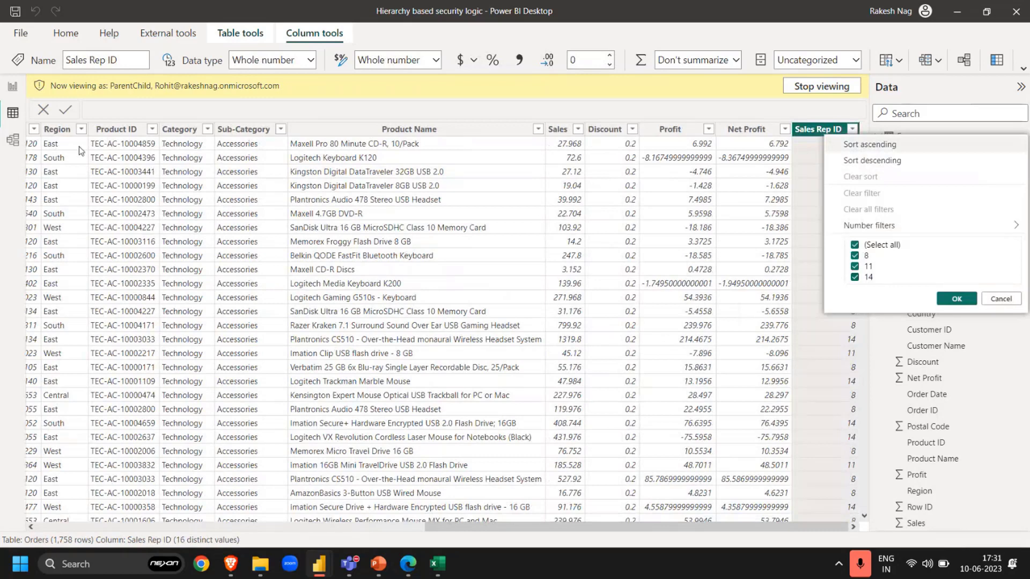
- Review the orders table on Page 2 of the report under the ParentChild role, then stop viewing as that role
left_click(12, 87)
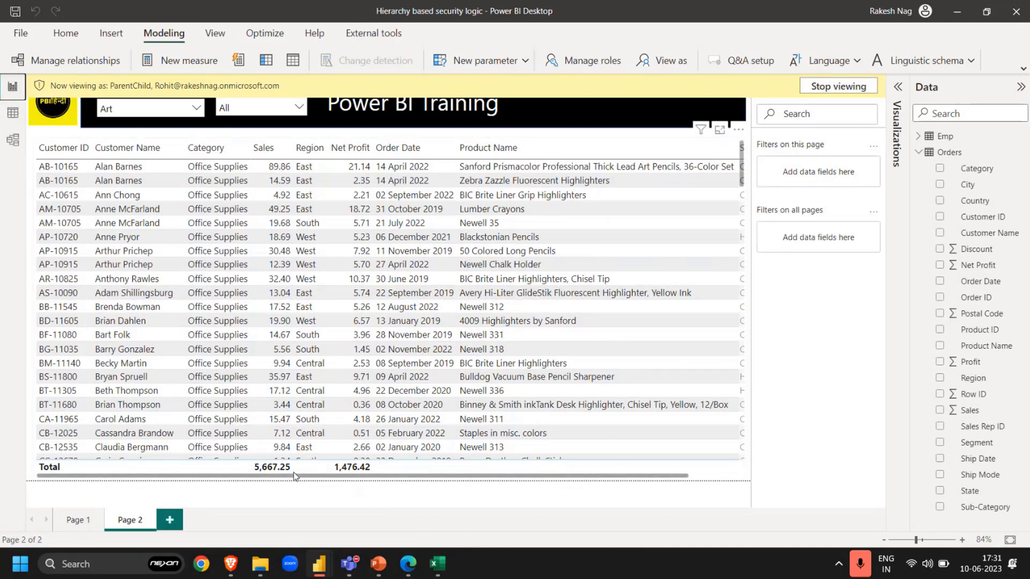
left_click(835, 87)
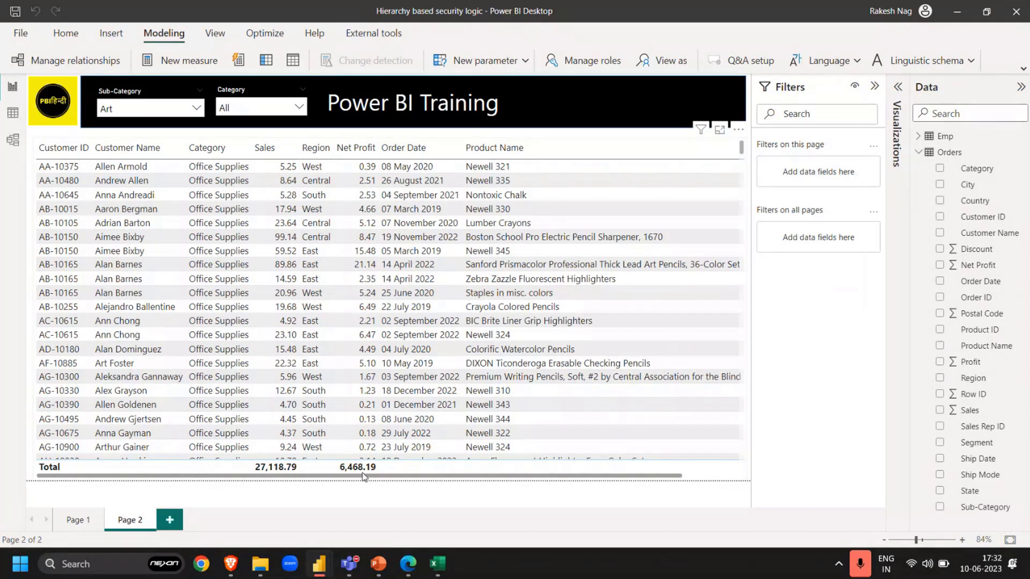
- Examine the unfiltered Orders and Emp tables and the ParentChild role's PATHCONTAINS filter, then close the security roles dialog
left_click(13, 114)
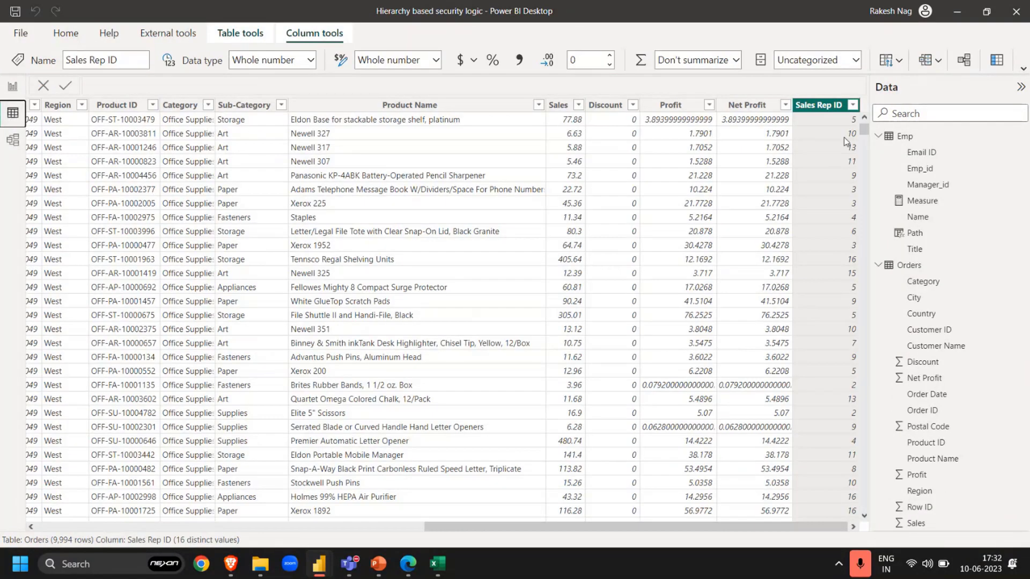
left_click(928, 185)
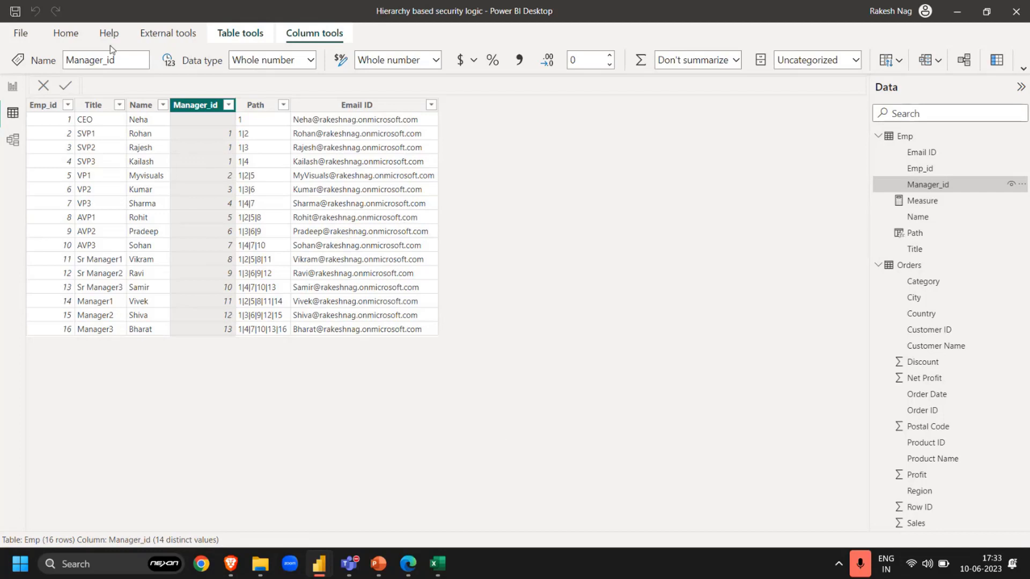
left_click(73, 35)
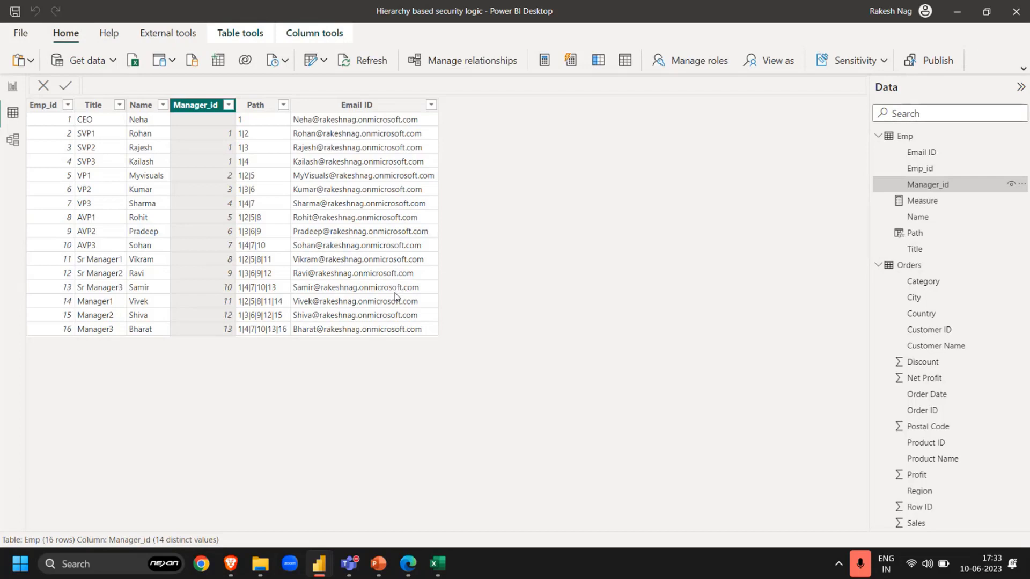
left_click(709, 64)
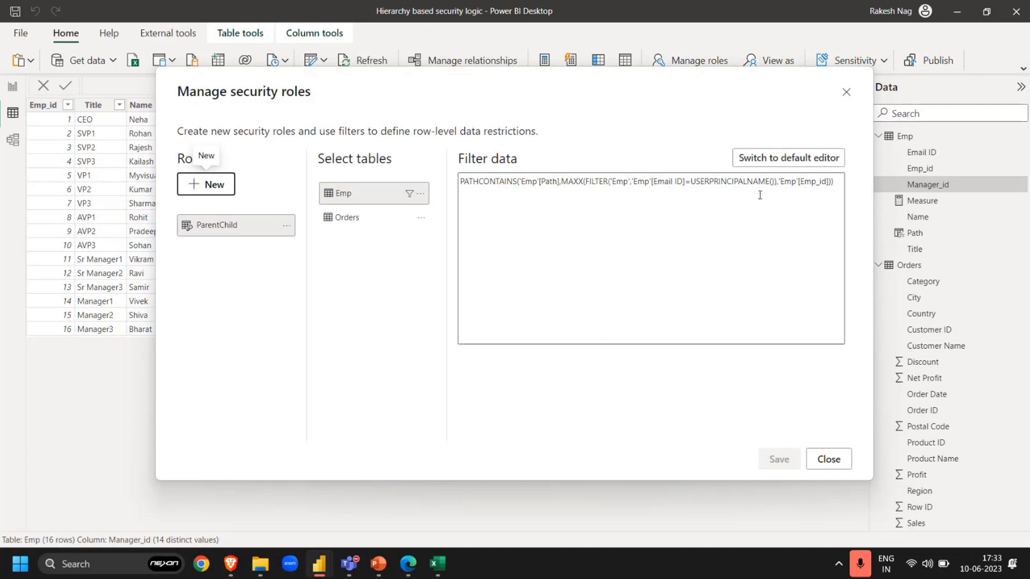
left_click(846, 95)
- Examine the PATH formula of the Emp table's Path column, highlighting the expression built from Emp_id and Manager_id
left_click(262, 107)
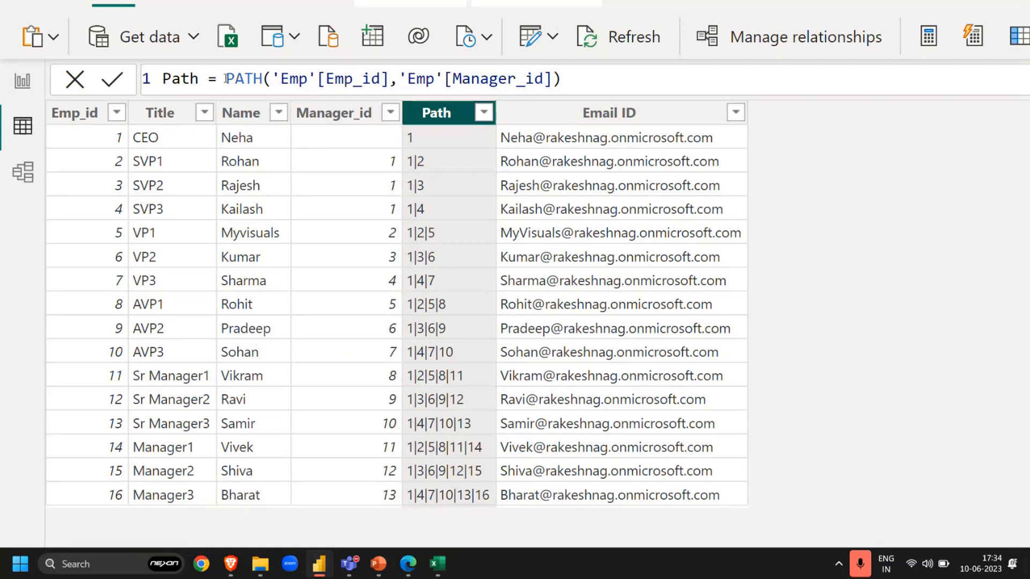
left_click_drag(226, 79, 635, 88)
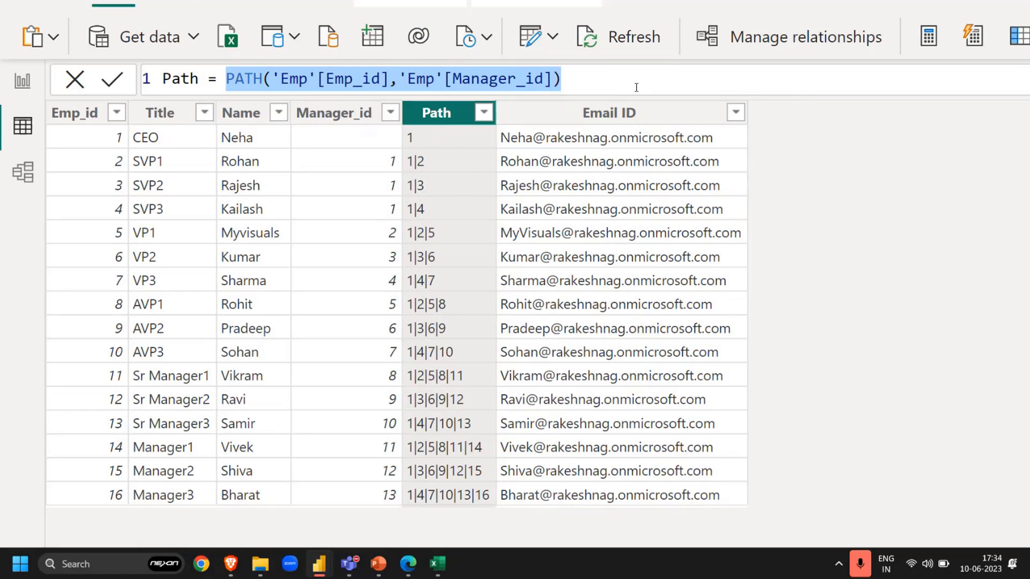
left_click(637, 88)
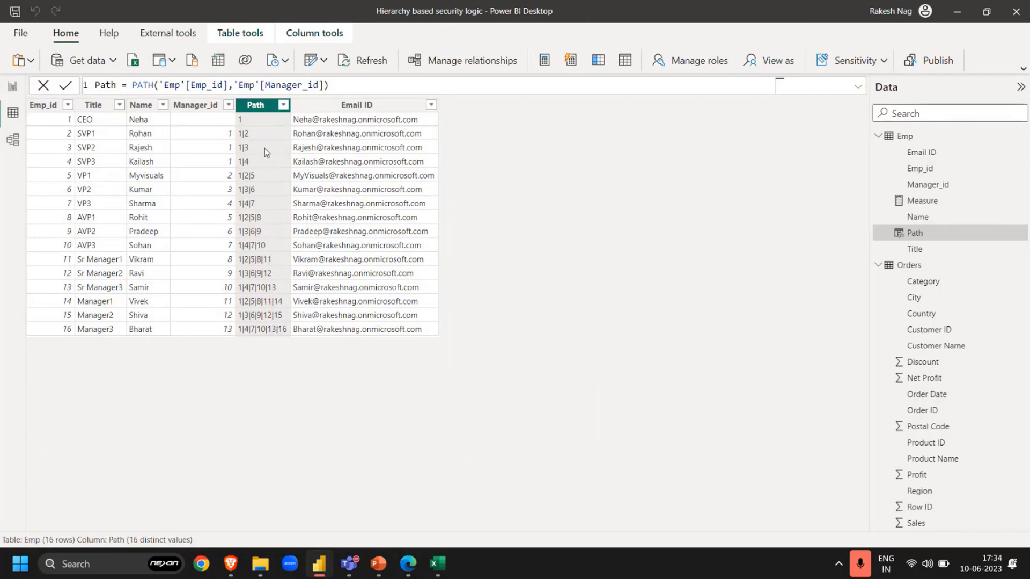
- Return to Page 2 of the report, collapse the Filters pane, clear the Sub-Category slicer selection, and save the report
left_click(13, 86)
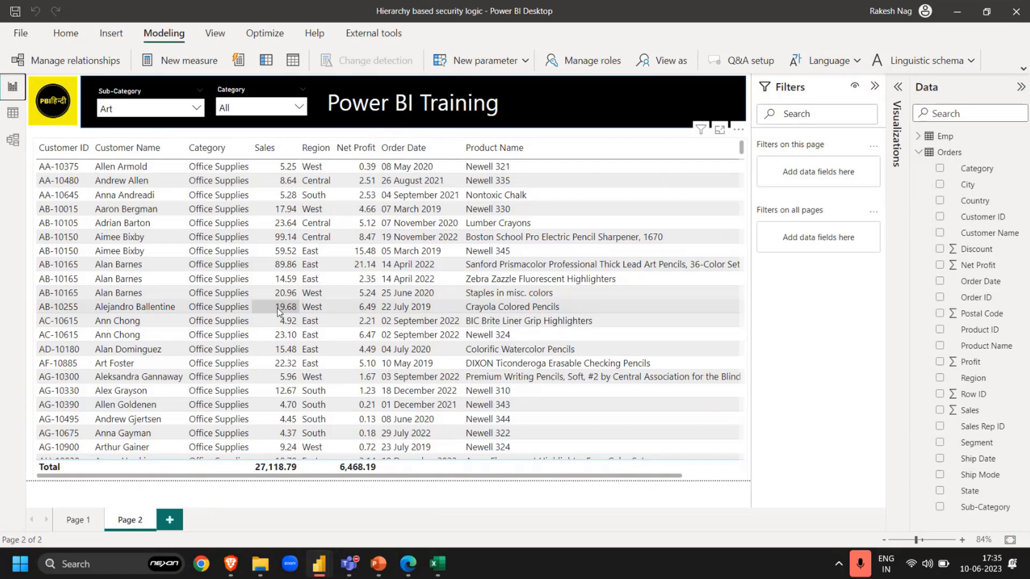
left_click(874, 87)
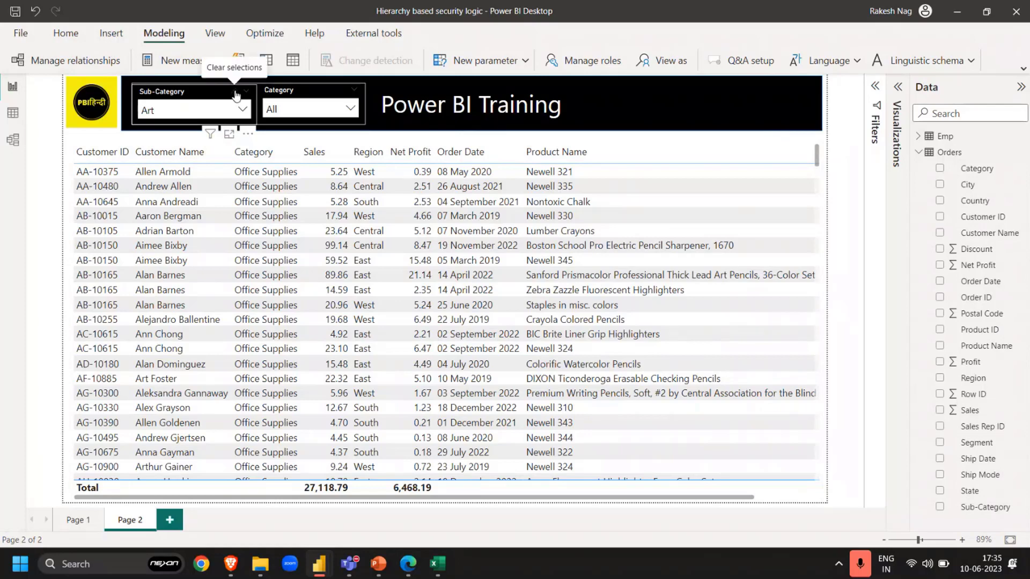
left_click(234, 92)
left_click(33, 218)
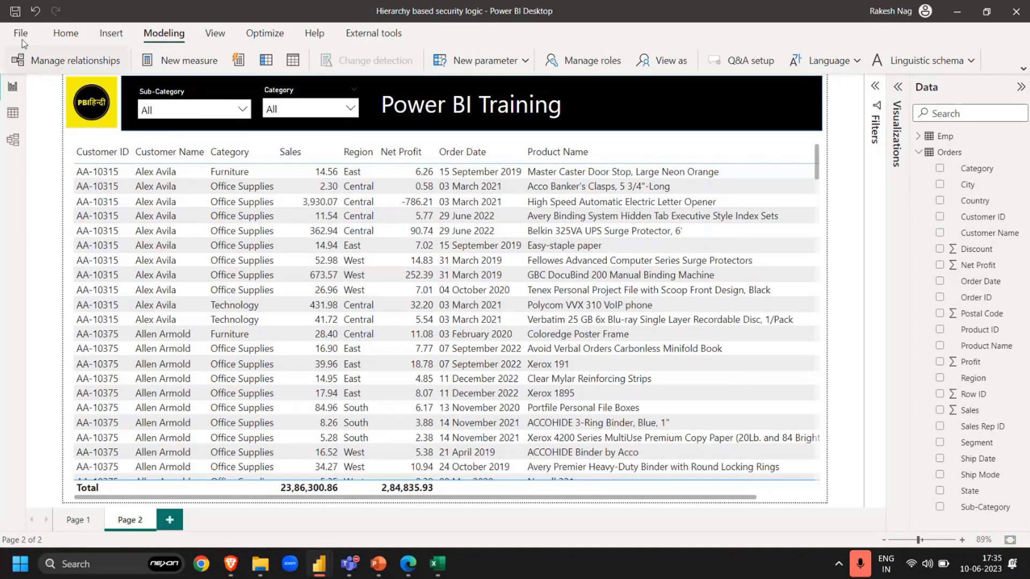
key("alt+f")
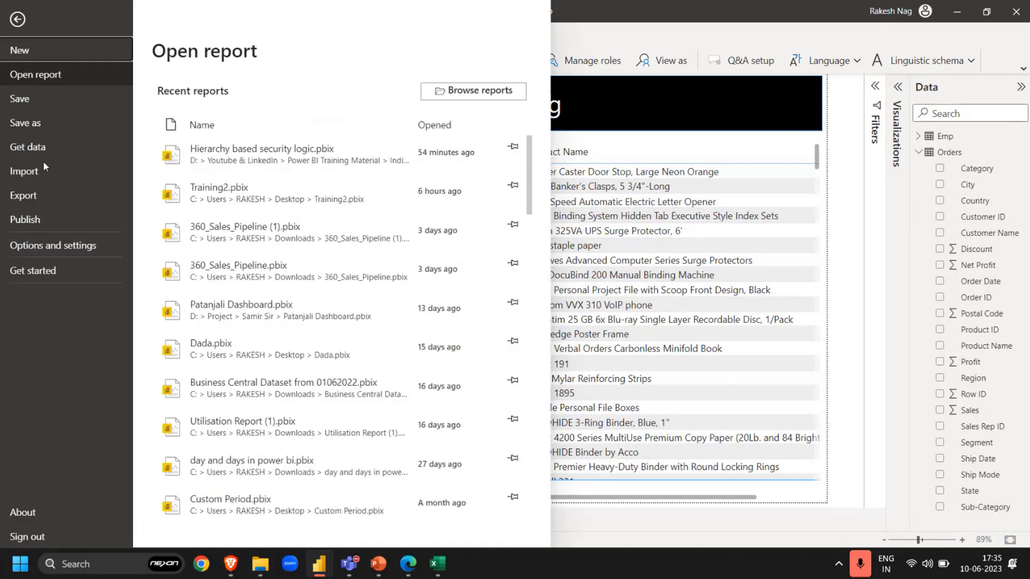
left_click(38, 101)
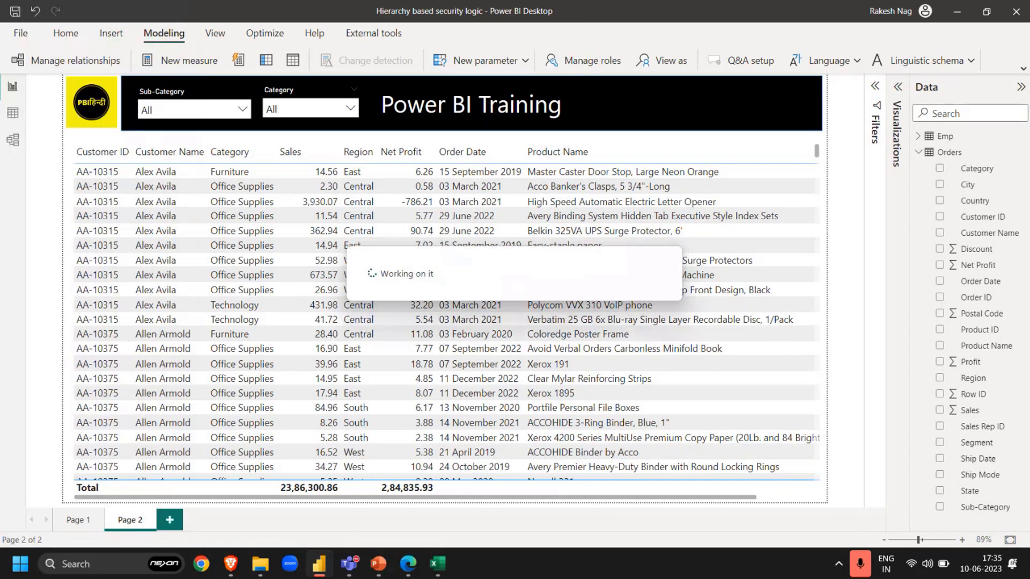
- Switch to Microsoft Teams and send Hierarchy based security logic.pbix from the DQ.04 folder to the Power BI Trainee Grp chat
mouse_move(350, 563)
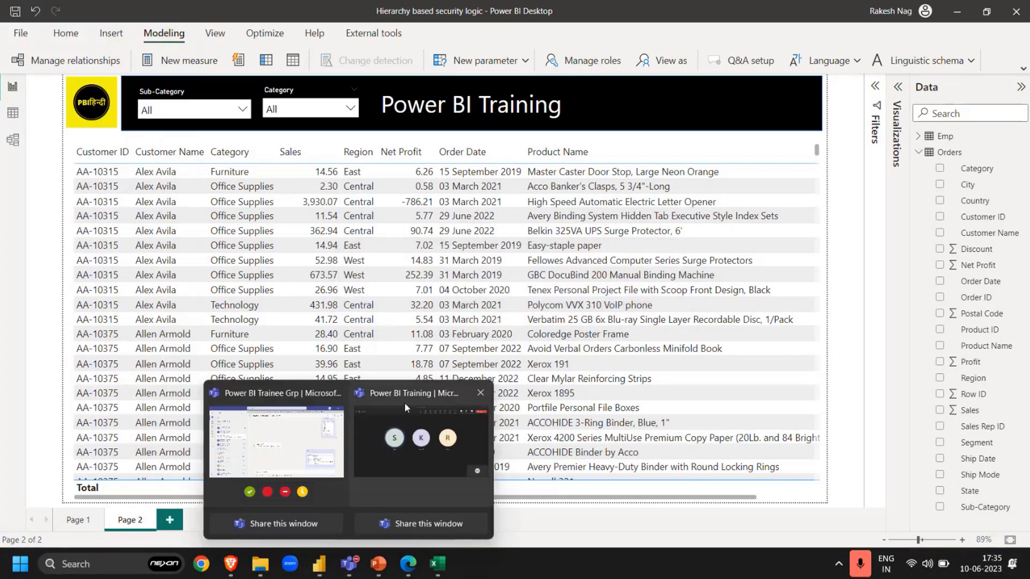
left_click(405, 465)
left_click(259, 453)
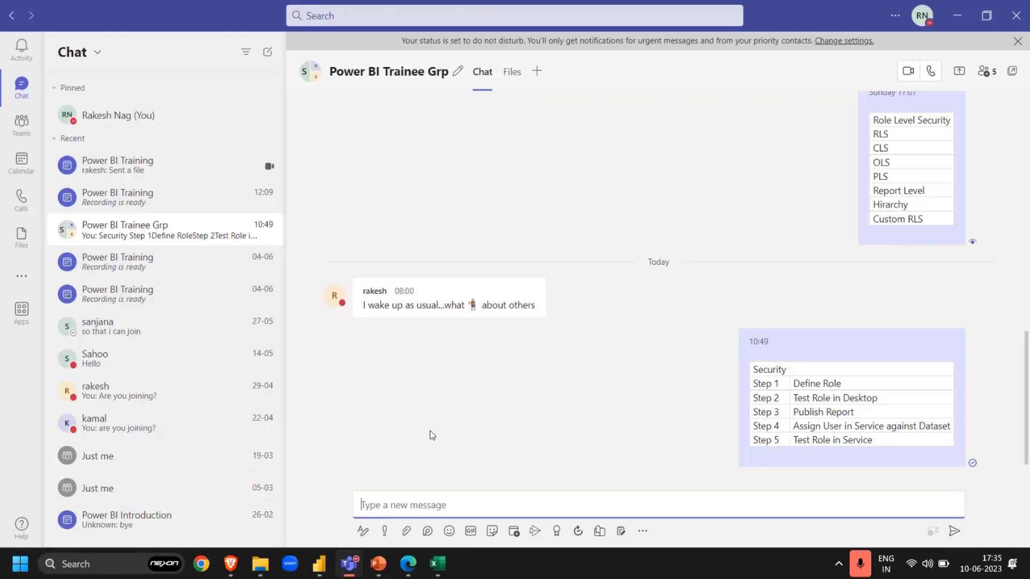
left_click(405, 531)
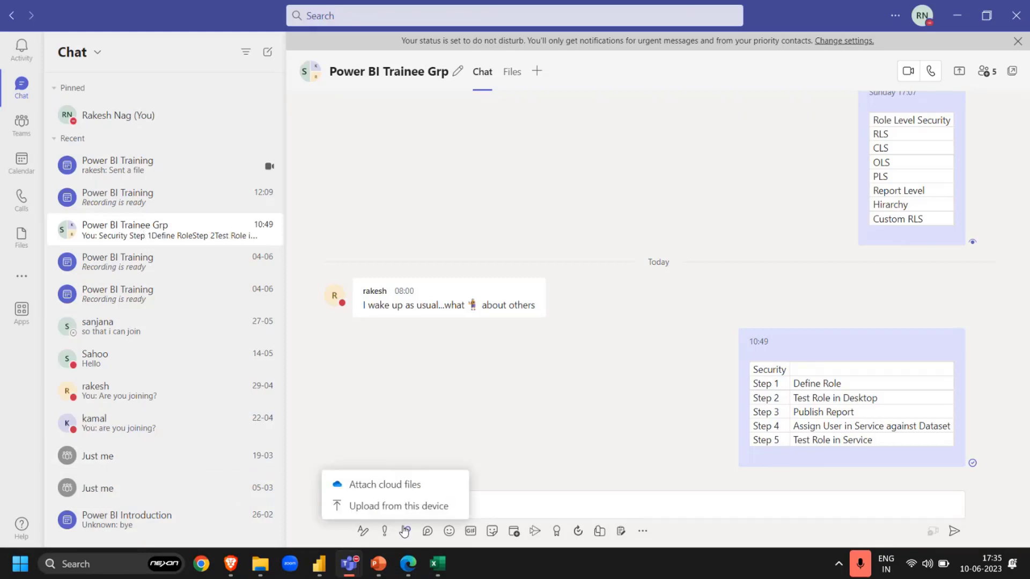
left_click(394, 509)
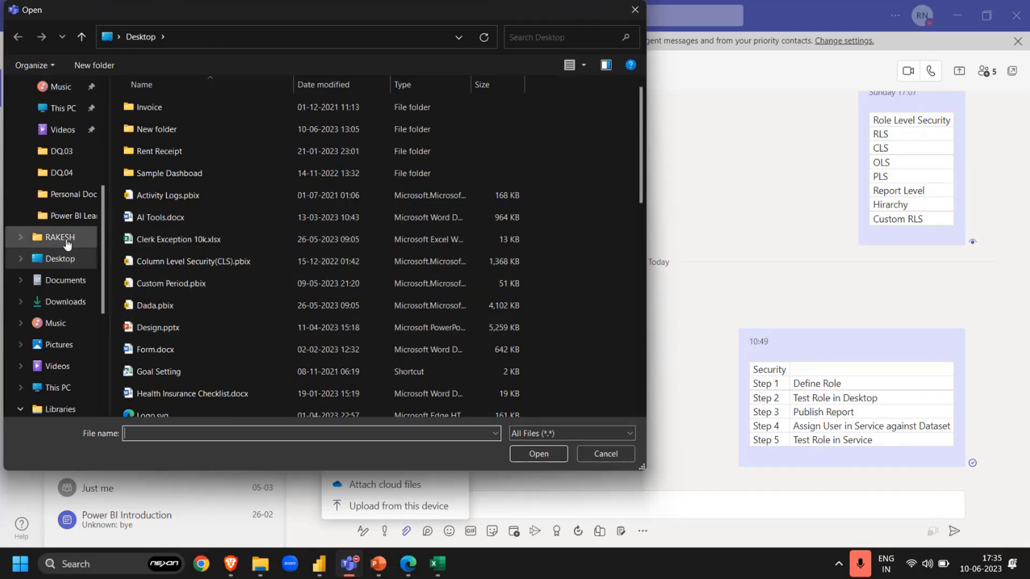
scroll(80, 257, "up", 3)
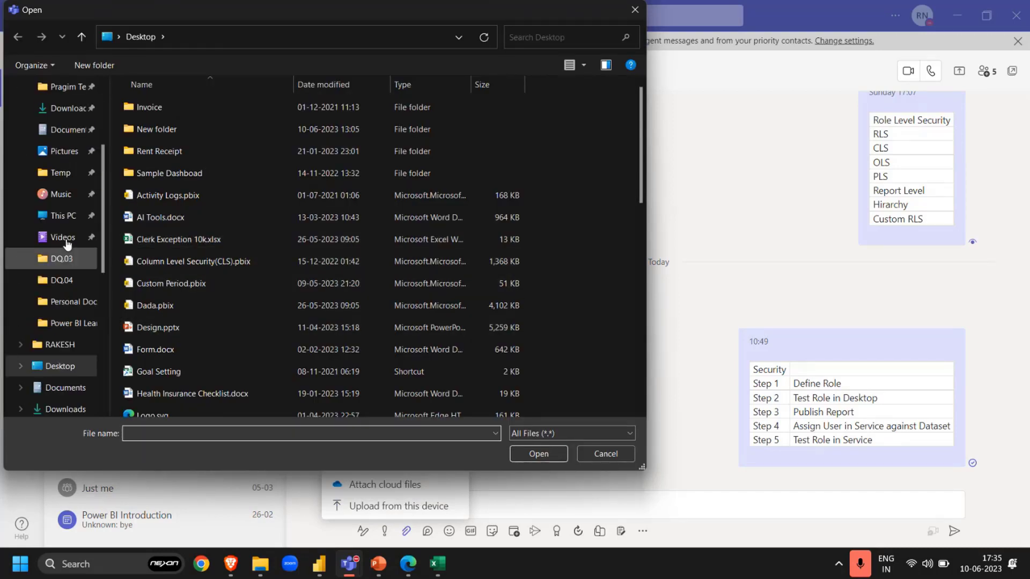
left_click(63, 281)
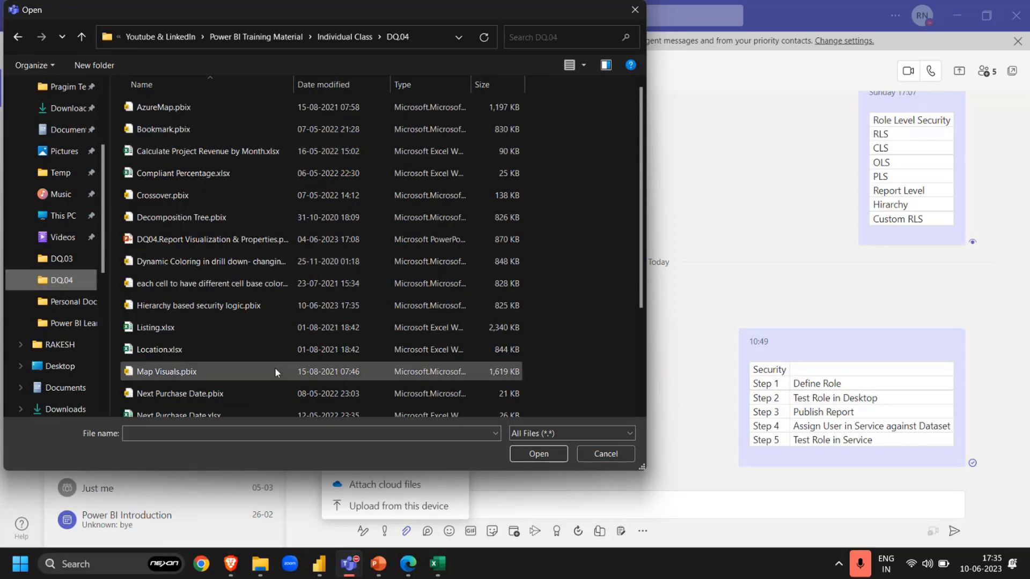
double_click(204, 306)
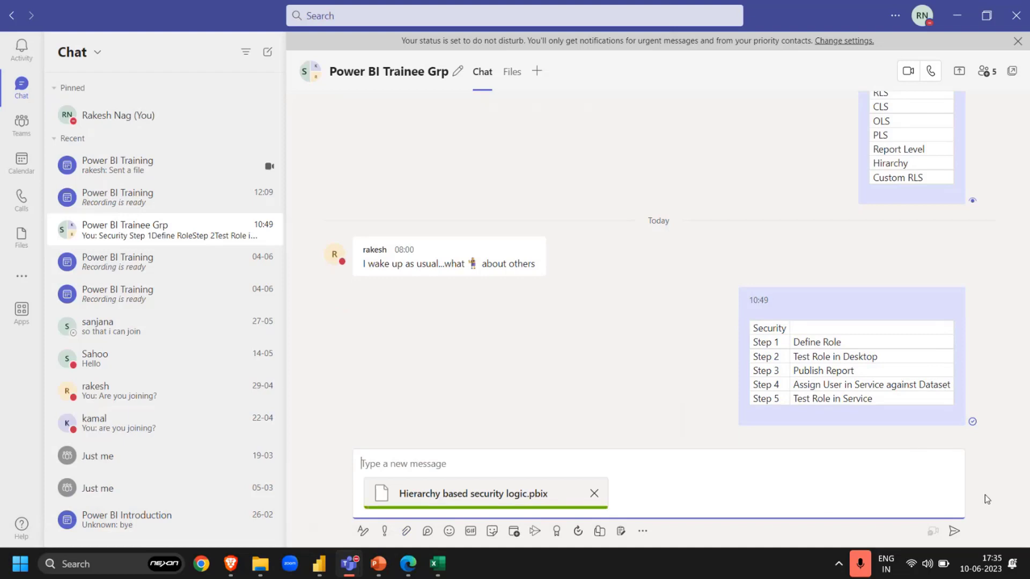
left_click(951, 538)
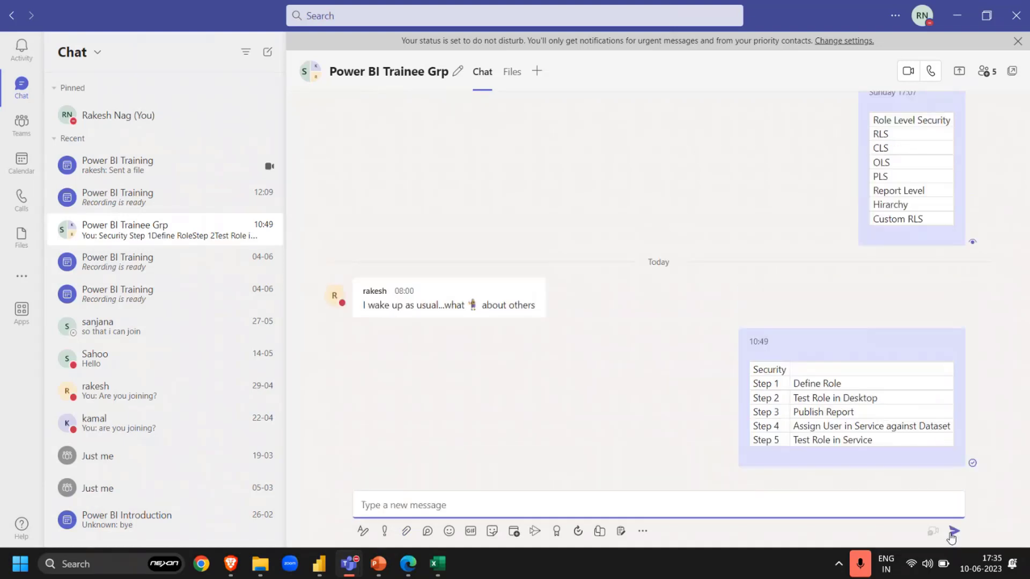